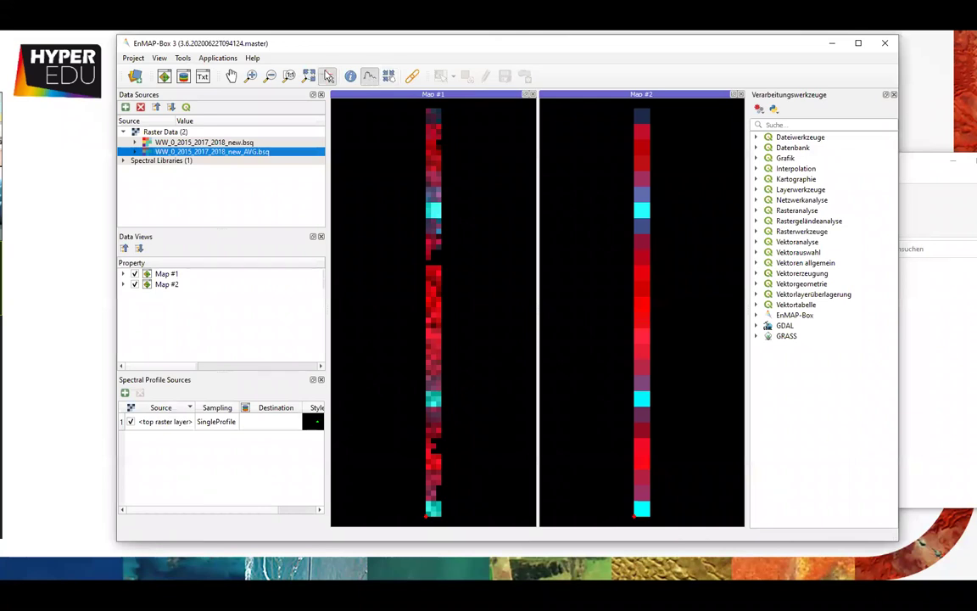
Identify the spectral profiles of a pixel at the upper end of Map #1 and several pixels along the upper part of Map #2
left_click(329, 78)
left_click(432, 114)
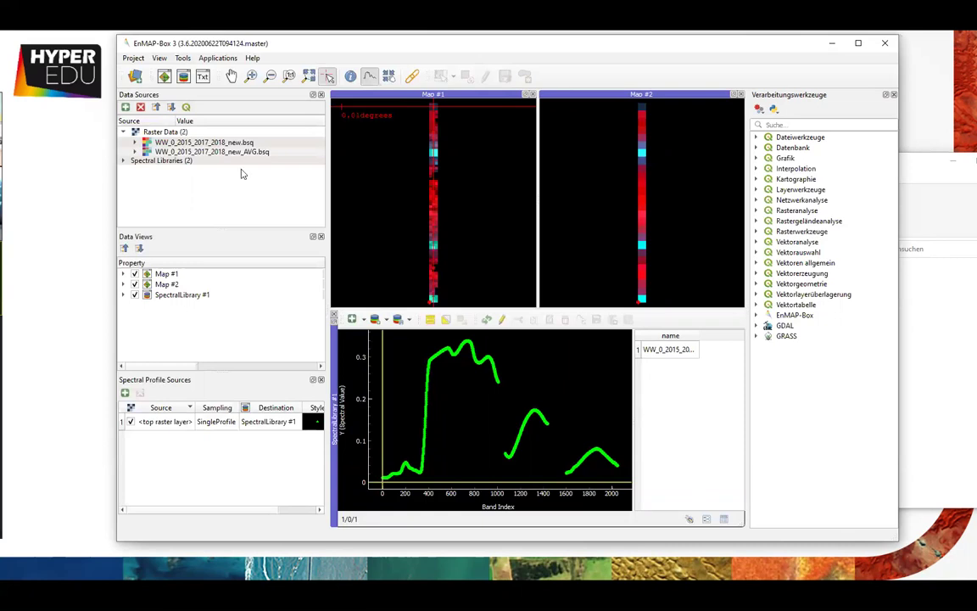
left_click(642, 106)
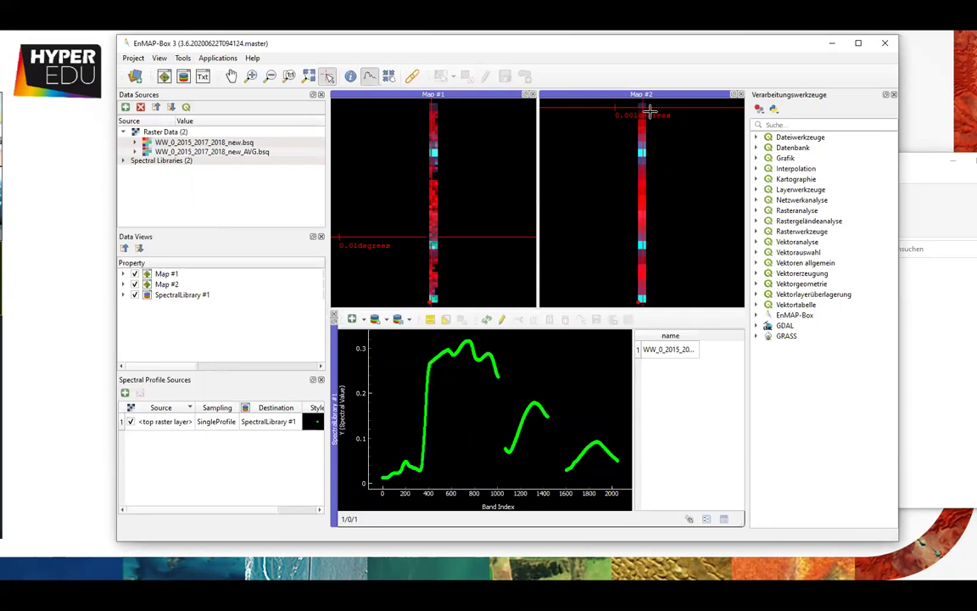
left_click(643, 146)
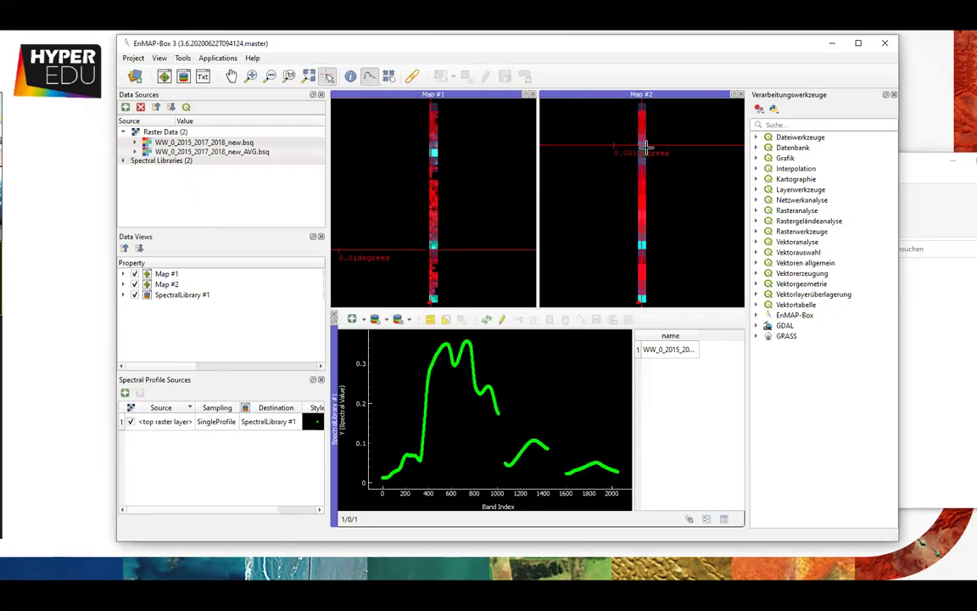
left_click(642, 150)
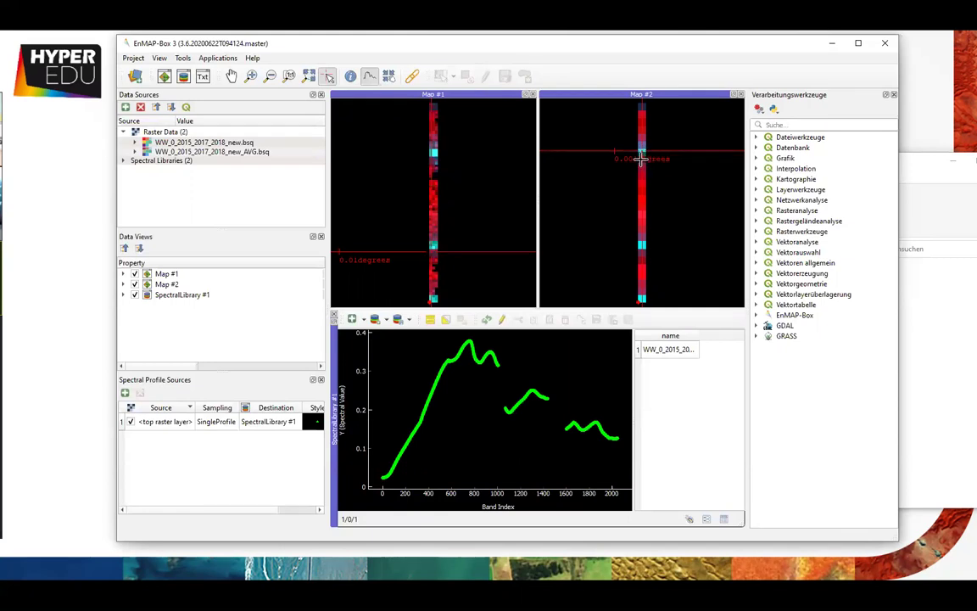
left_click(640, 159)
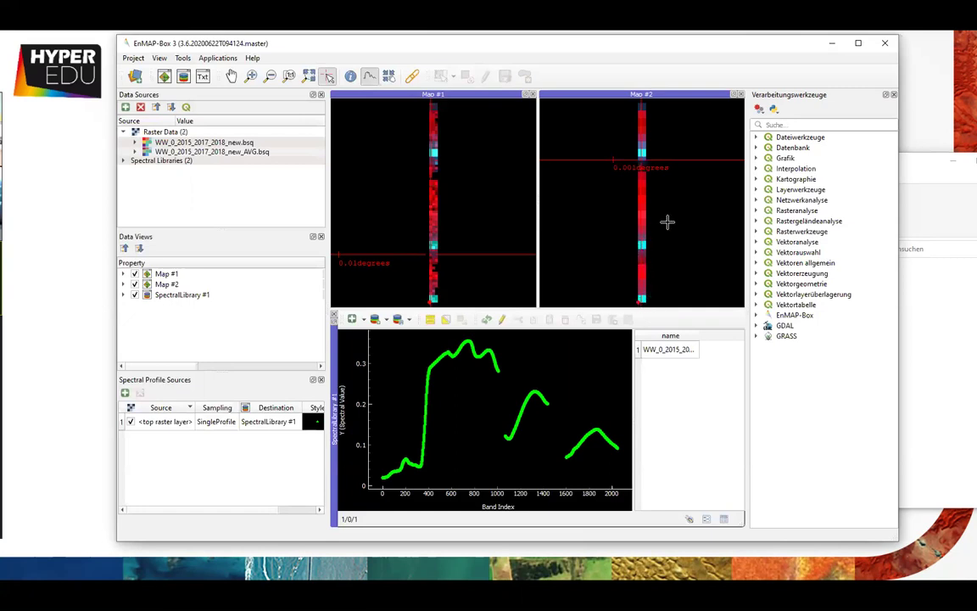
Display the spectral profile of the uppermost cyan pixel in Map #2
left_click_drag(558, 47, 548, 55)
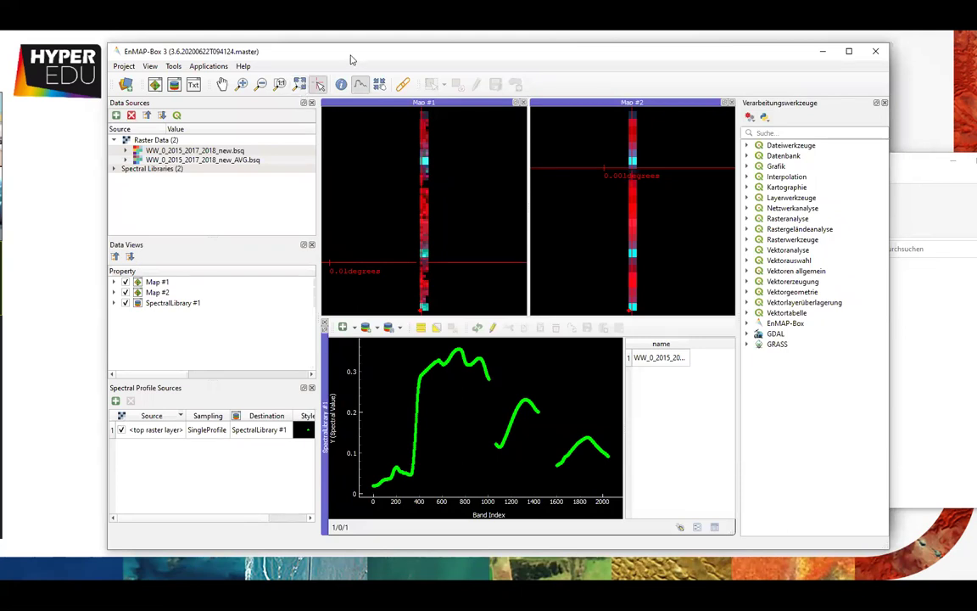
left_click_drag(352, 60, 370, 63)
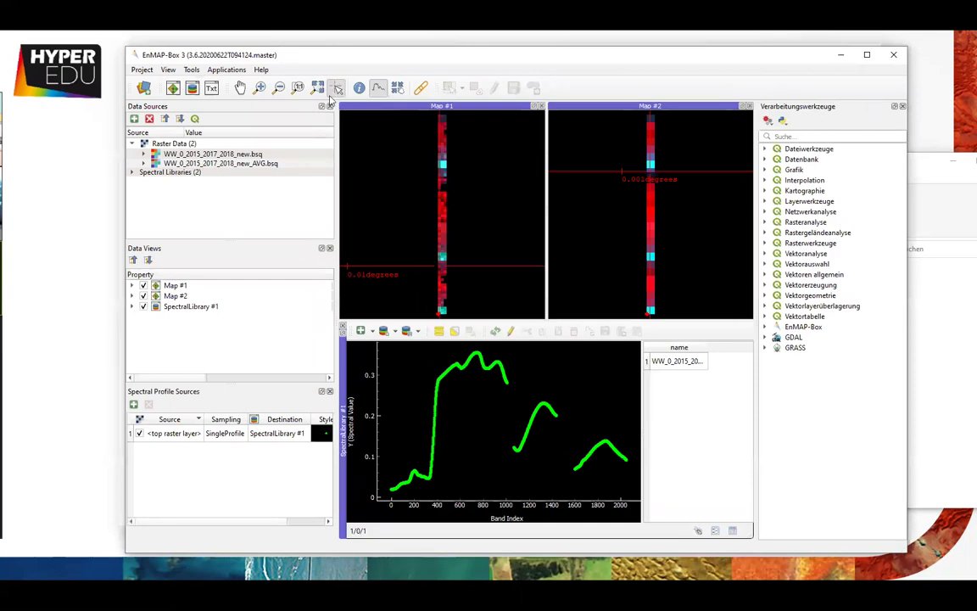
left_click(337, 88)
left_click(650, 164)
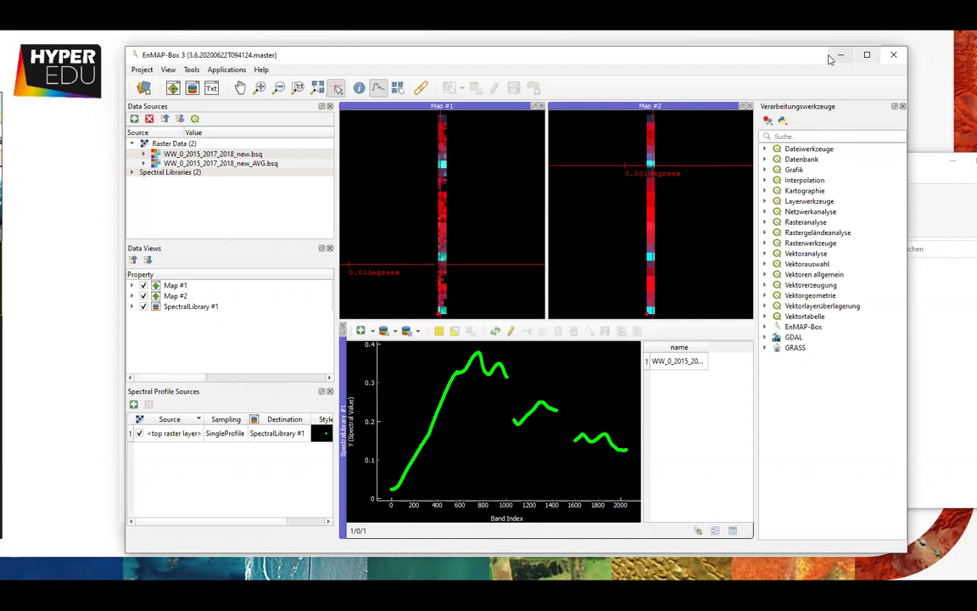
Compare the spectral profiles of two bright red pixels below the uppermost cyan pixel in Map #2
left_click_drag(813, 59, 817, 59)
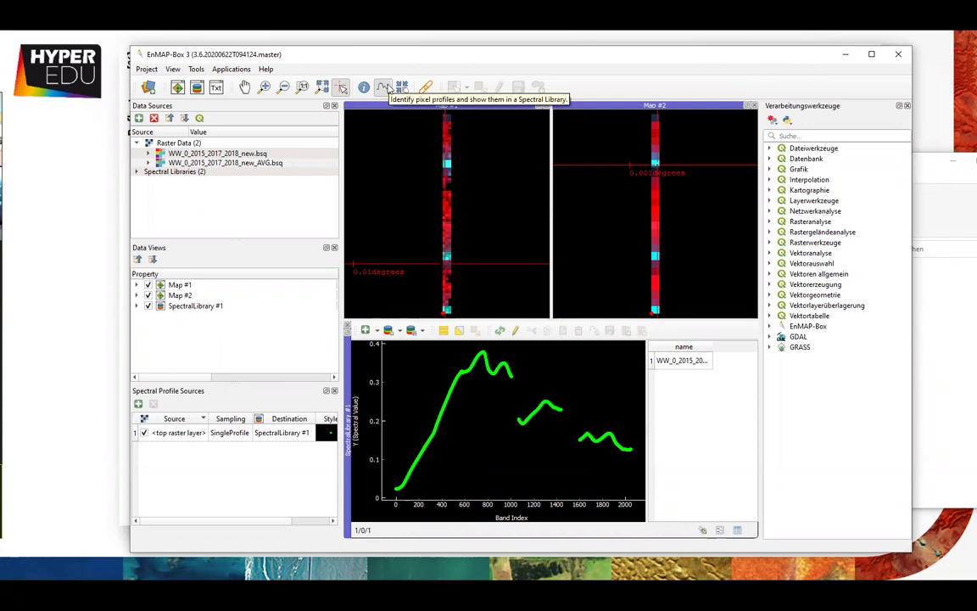
left_click(341, 88)
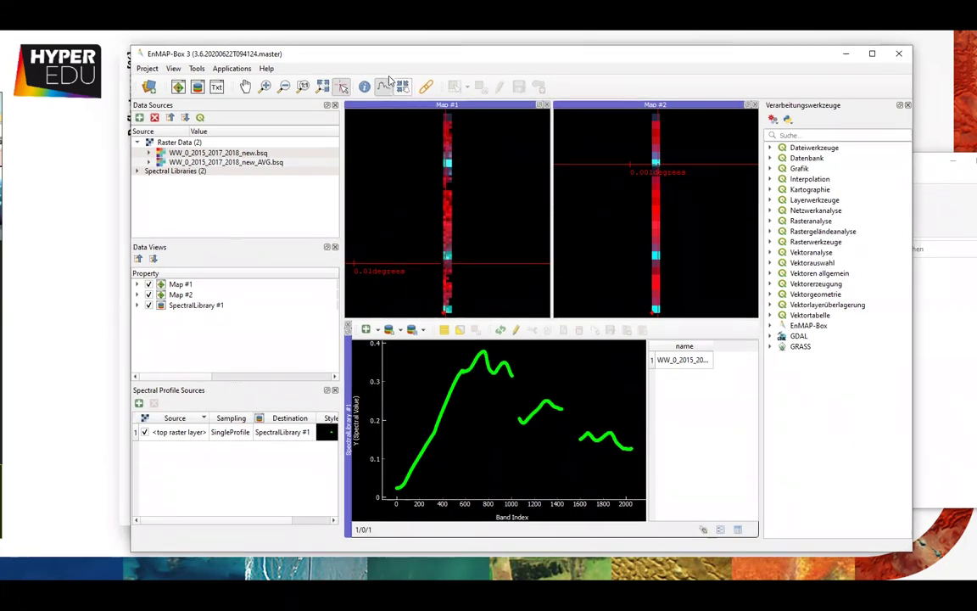
left_click(656, 195)
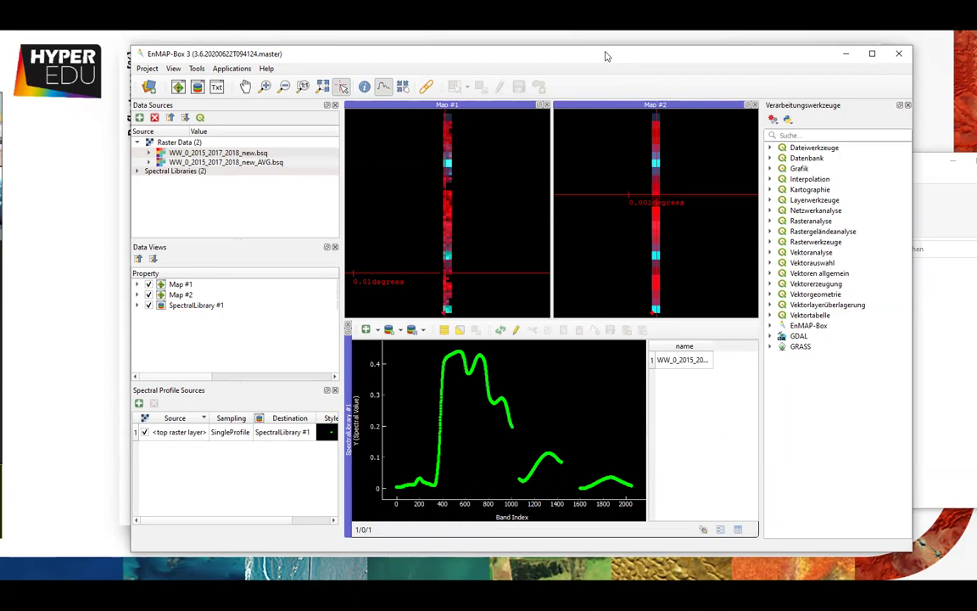
left_click_drag(598, 54, 598, 54)
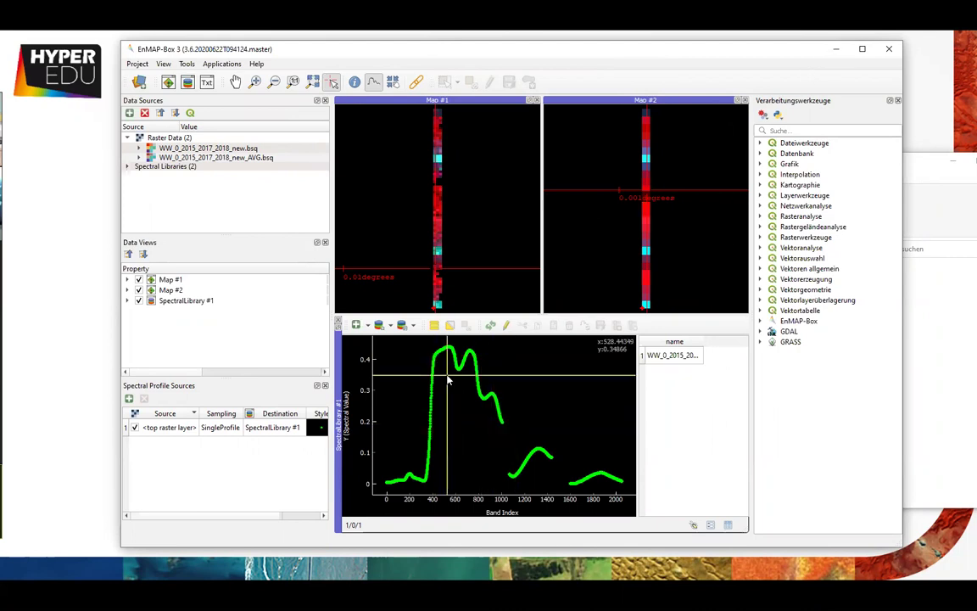
left_click(645, 180)
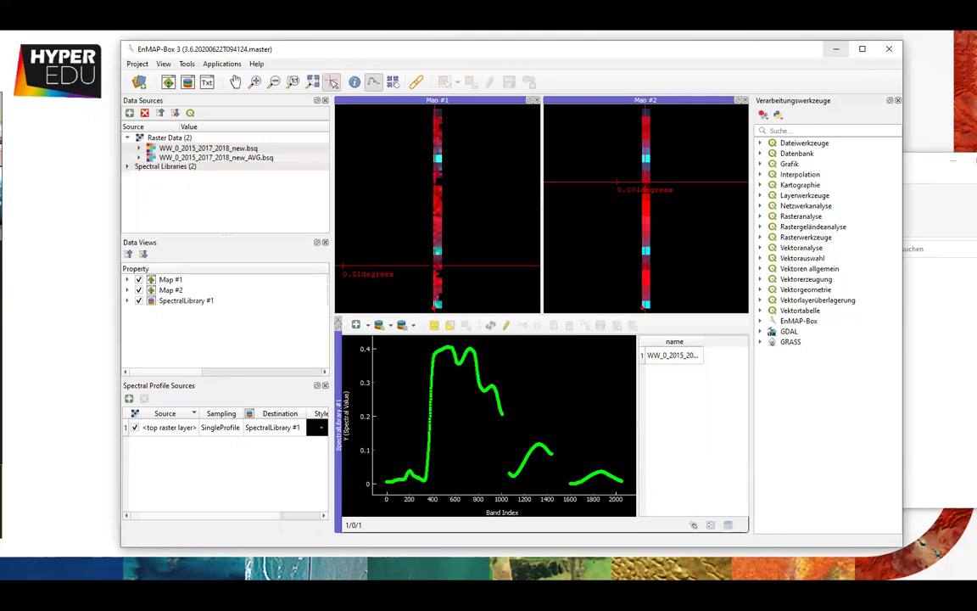
Minimise EnMAP-Box and switch to the presentation slide showing the annotated vegetation reflectance spectrum
left_click(836, 48)
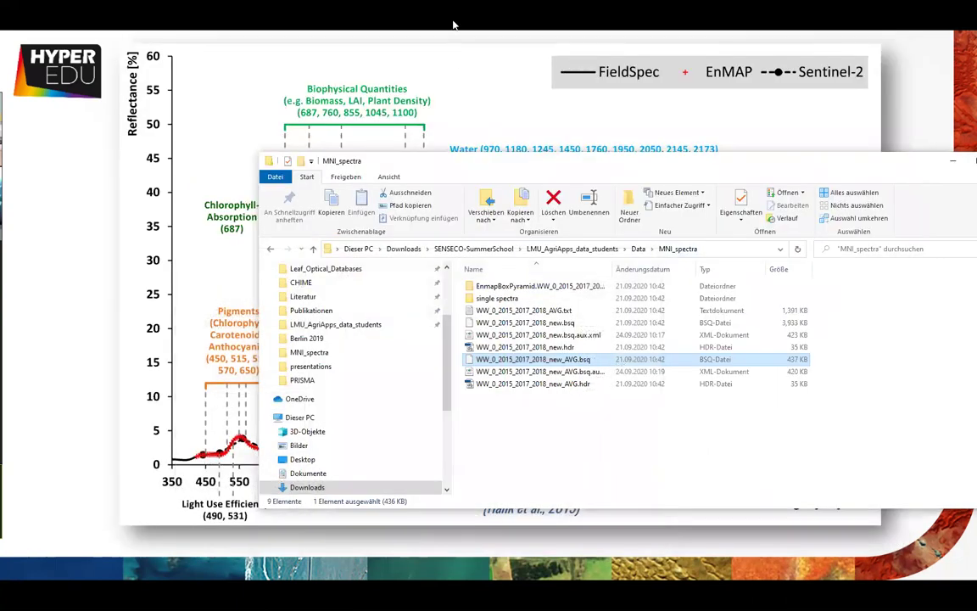
key("alt+Tab")
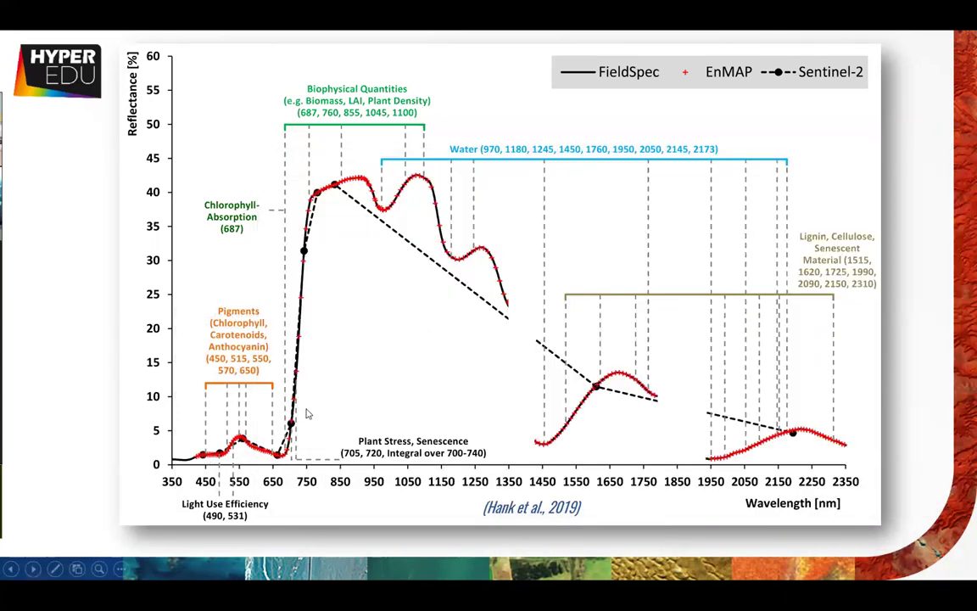
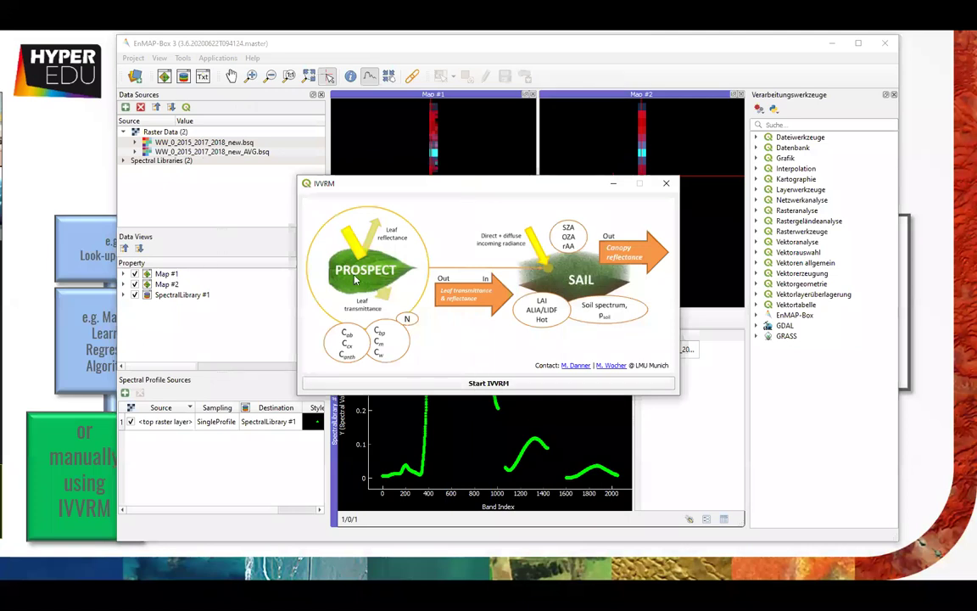
Start the IVVRM vegetation reflectance visualization from its introduction window and reposition the new window over the main workspace
left_click_drag(529, 186, 539, 165)
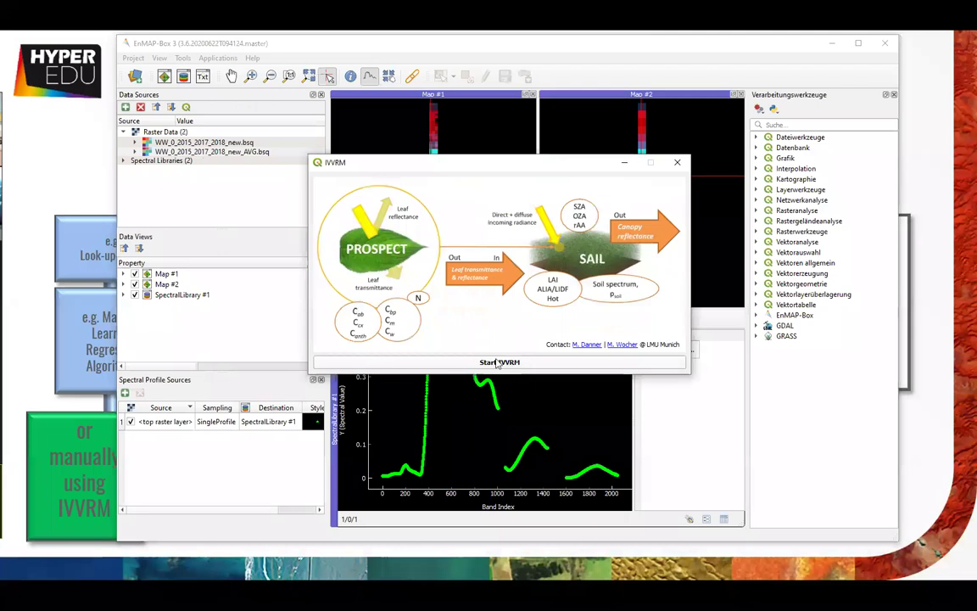
left_click(498, 362)
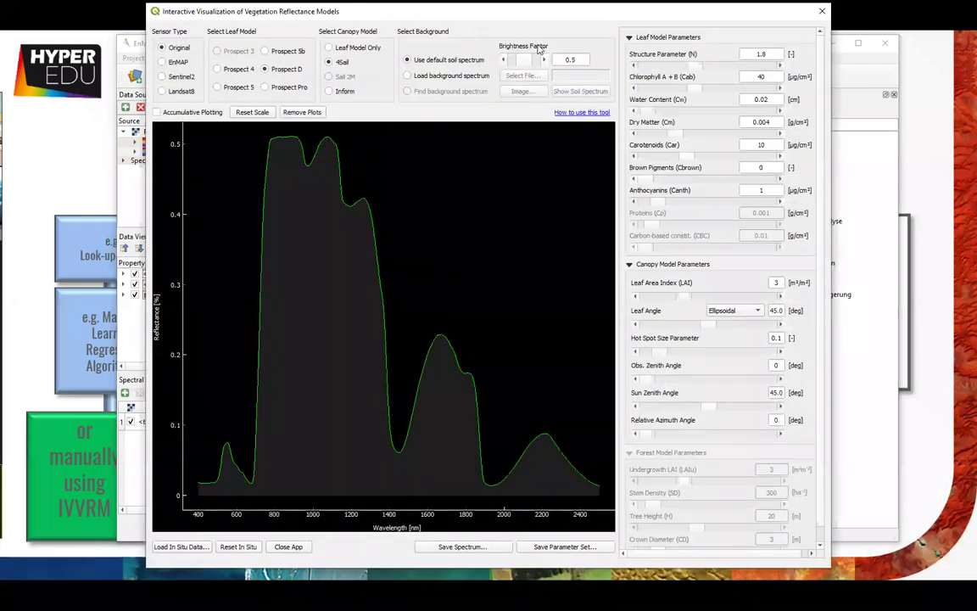
left_click_drag(803, 12, 791, 49)
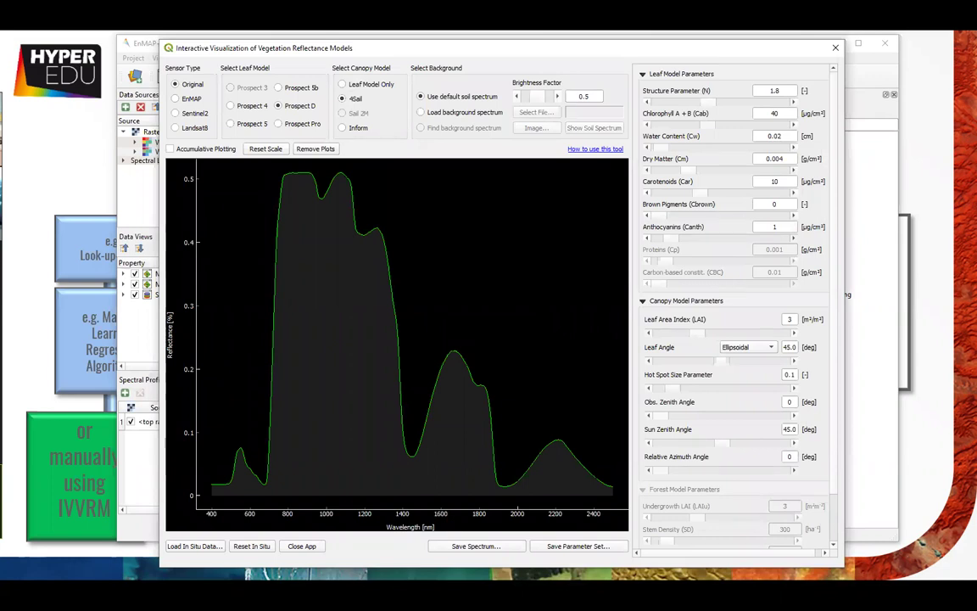
left_click_drag(429, 53, 430, 48)
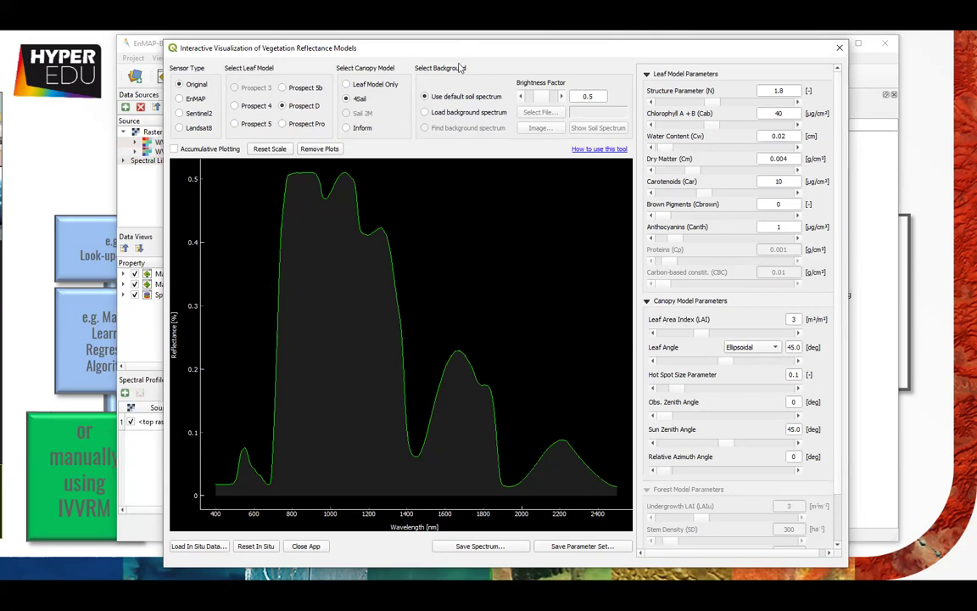
left_click_drag(462, 55, 462, 54)
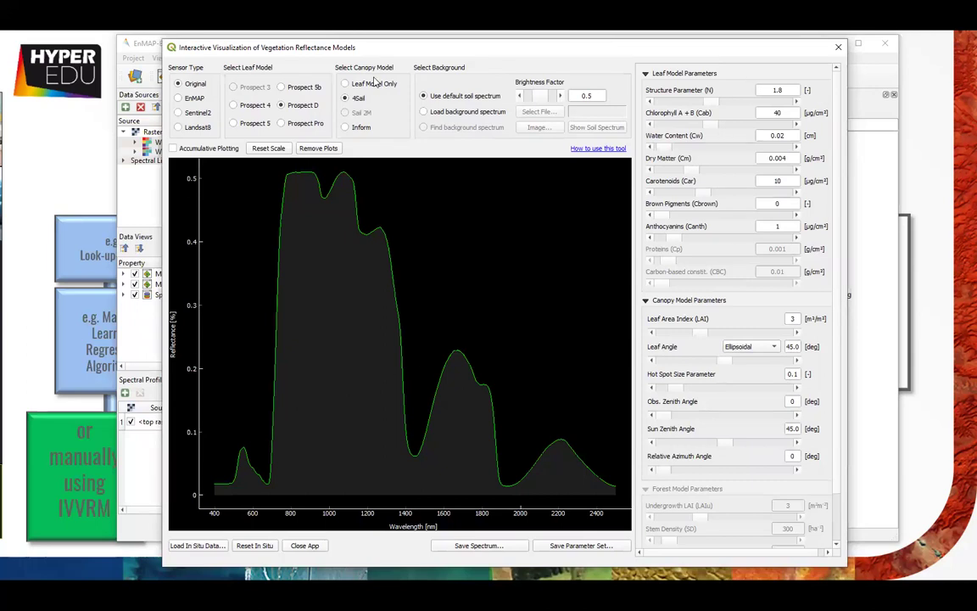
left_click_drag(352, 53, 358, 53)
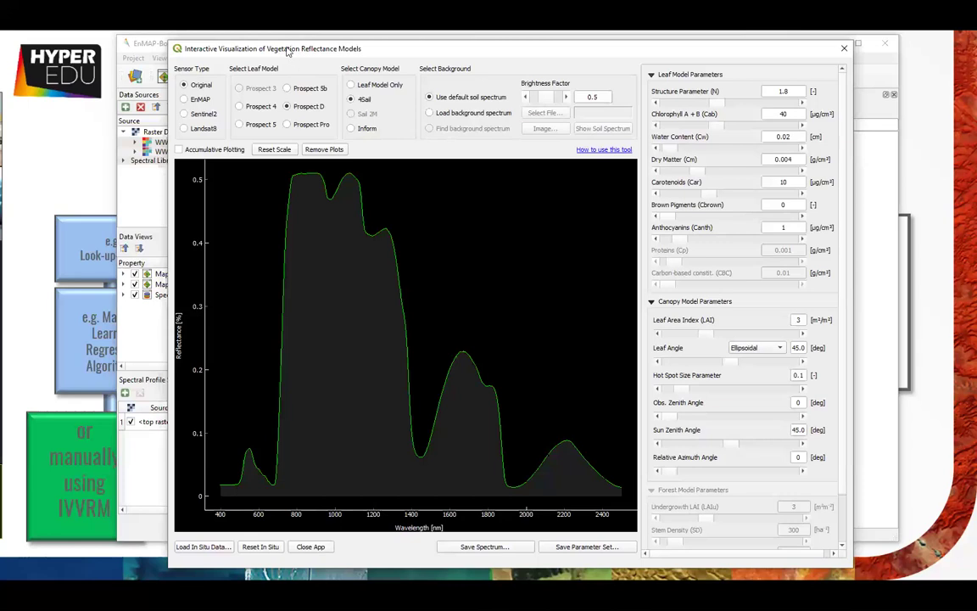
left_click_drag(288, 51, 280, 50)
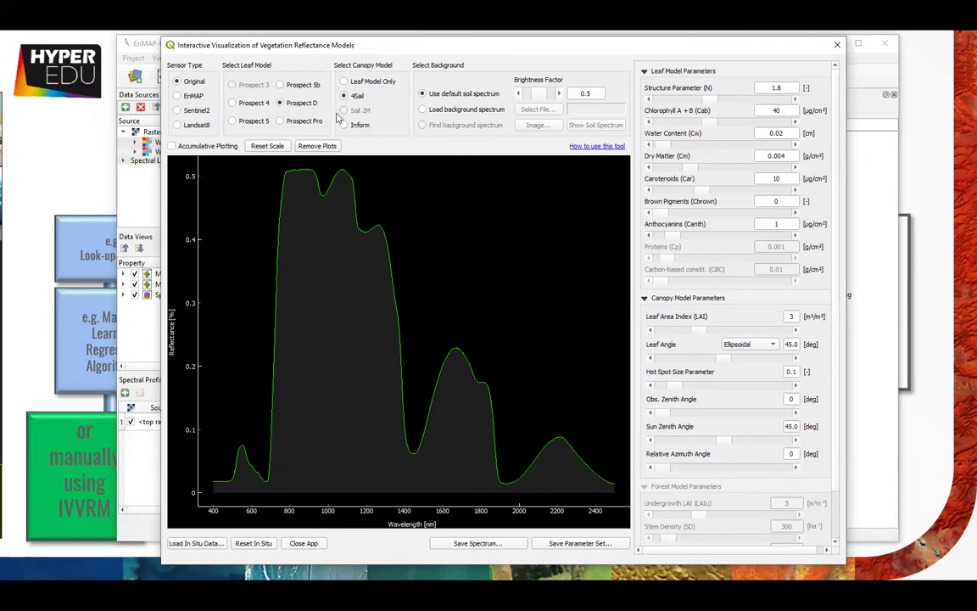
left_click_drag(329, 49, 335, 55)
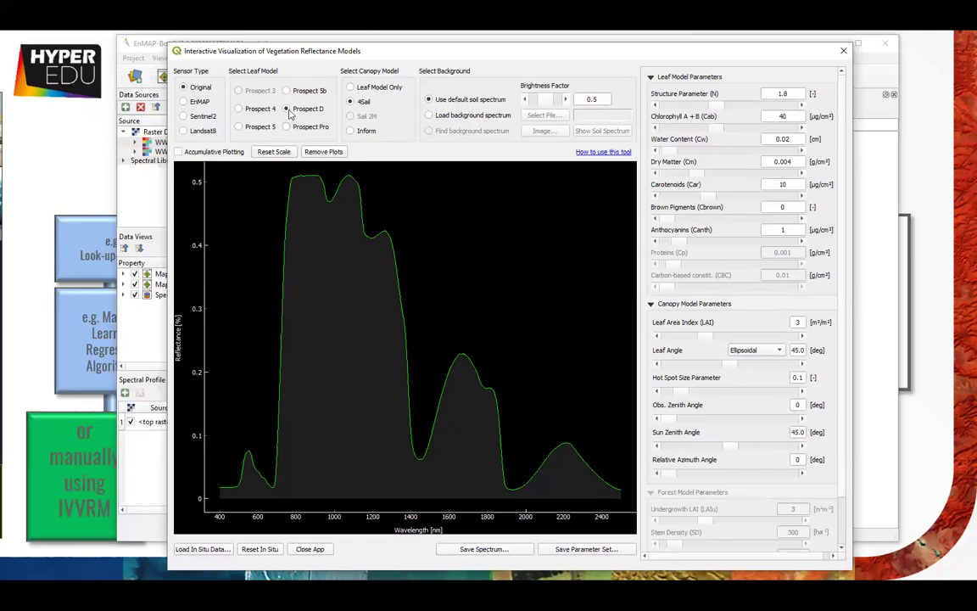
Step the leaf model through Prospect 4, Prospect 5, Prospect 5b and Prospect D, ending on Prospect Pro
left_click(240, 109)
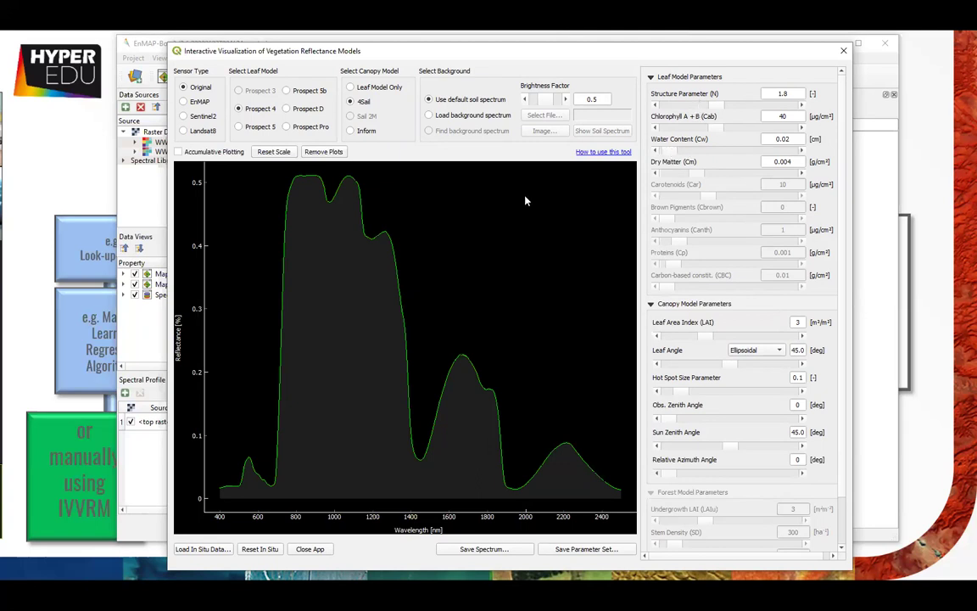
left_click(241, 127)
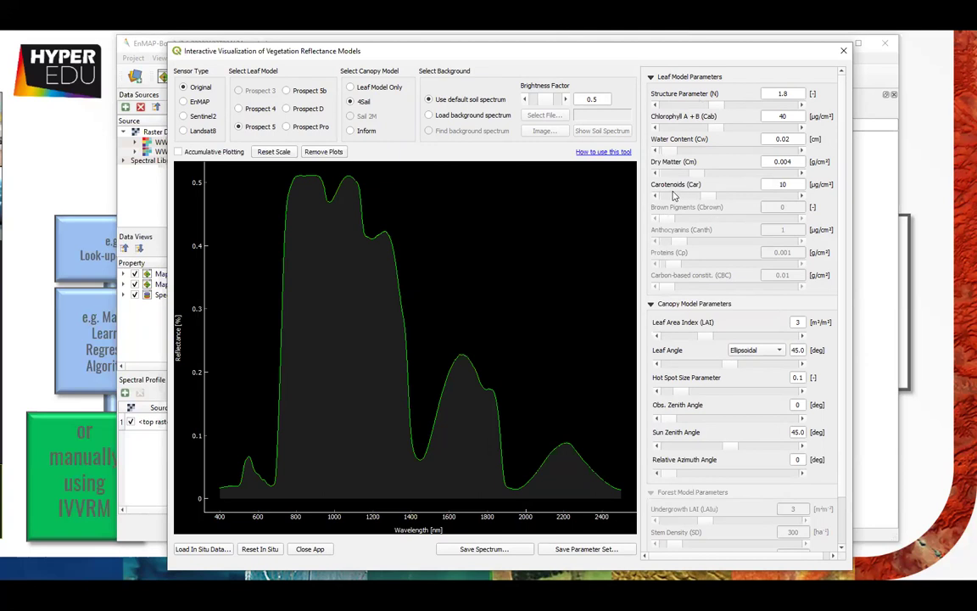
left_click(312, 92)
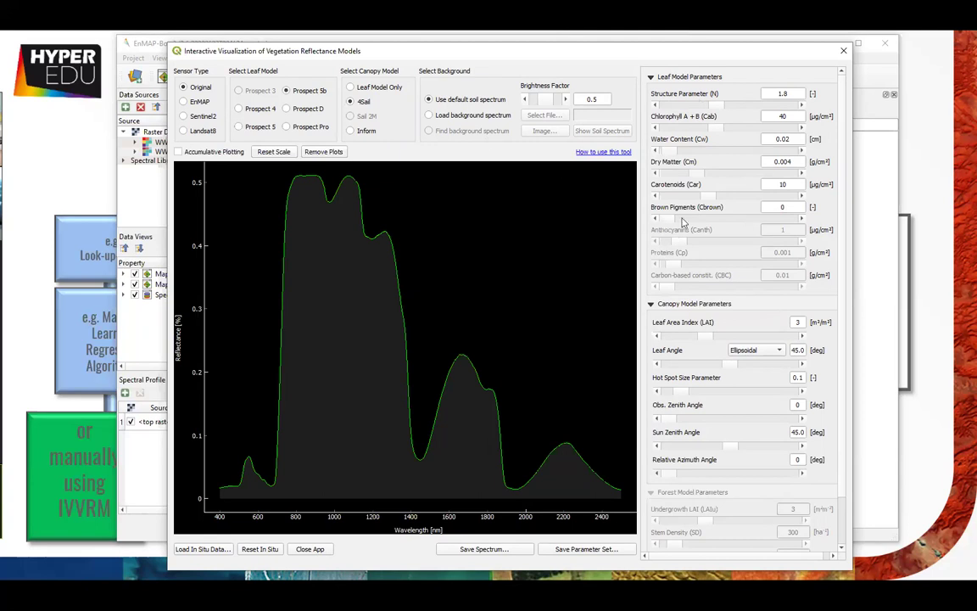
left_click(310, 110)
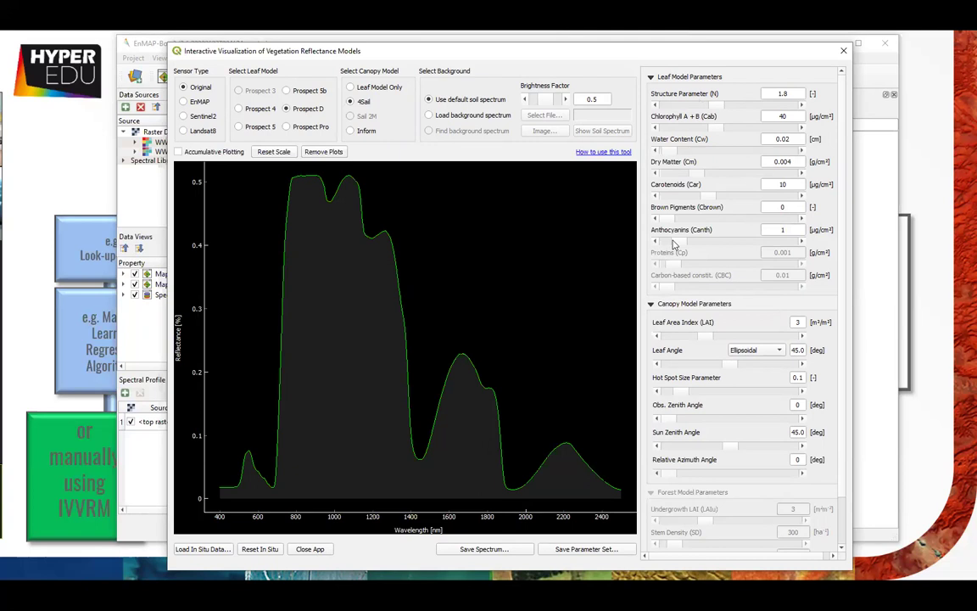
left_click(306, 128)
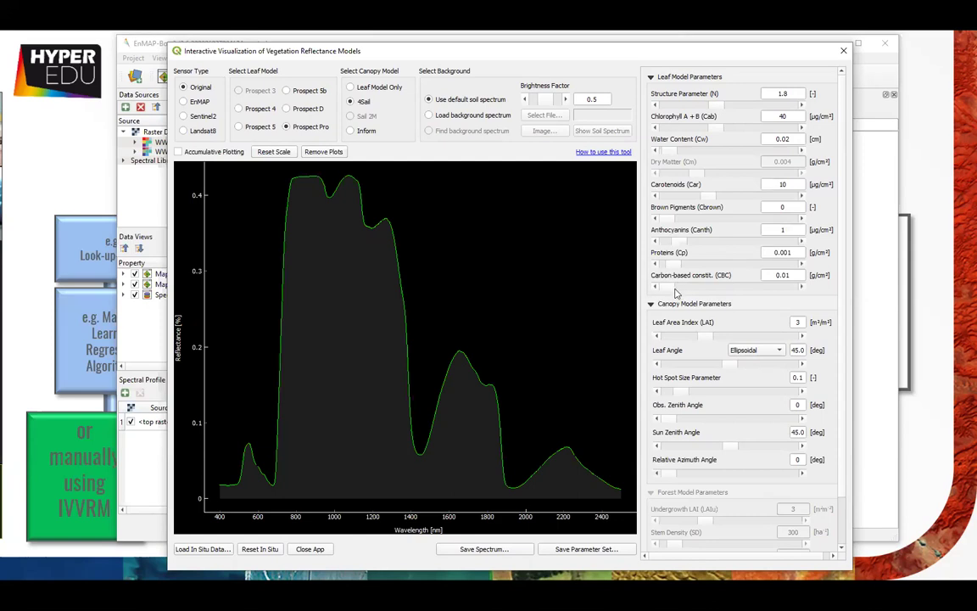
Switch the canopy model to Leaf Model Only and return it to 4Sail
left_click(351, 88)
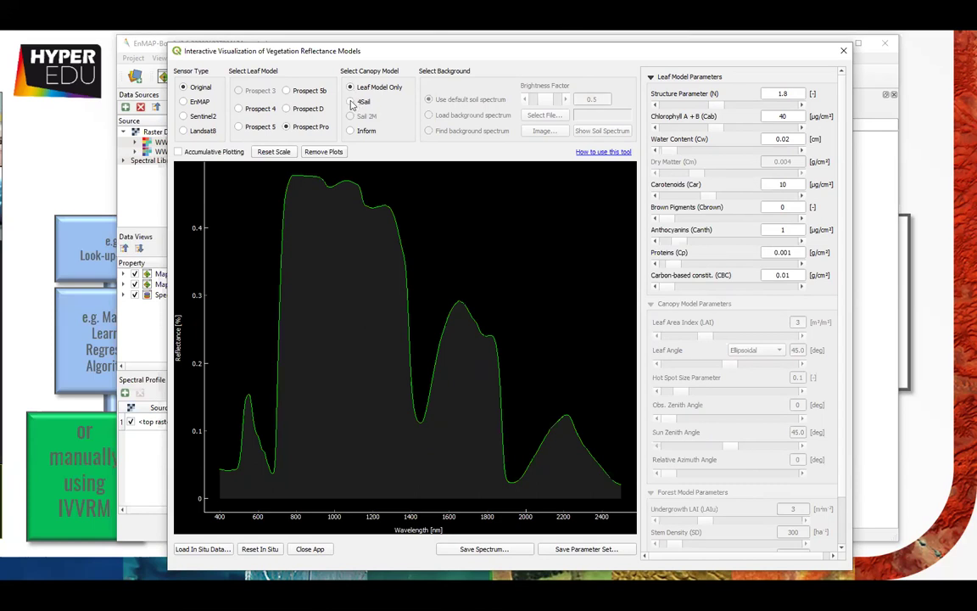
left_click(352, 103)
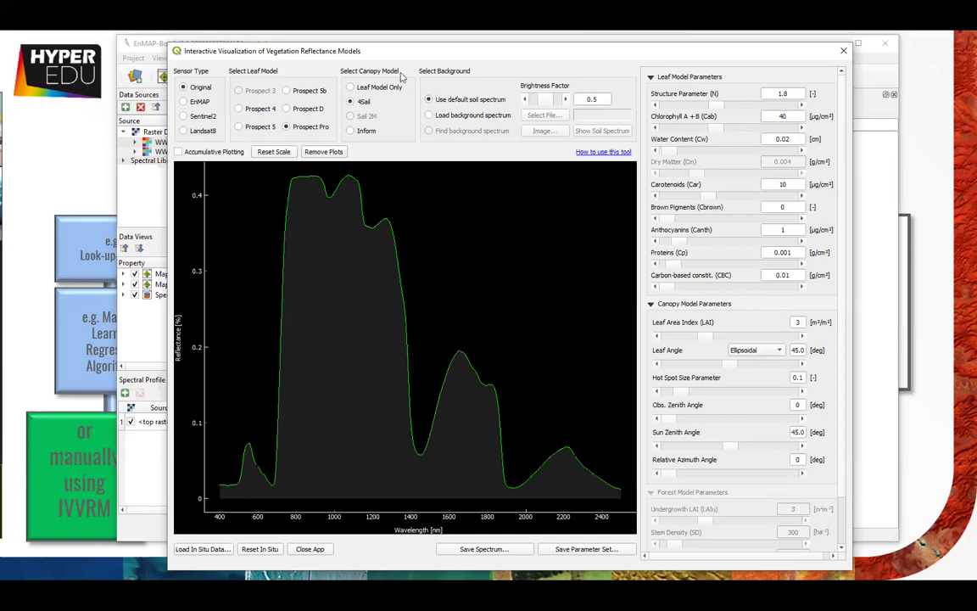
left_click_drag(404, 55, 407, 51)
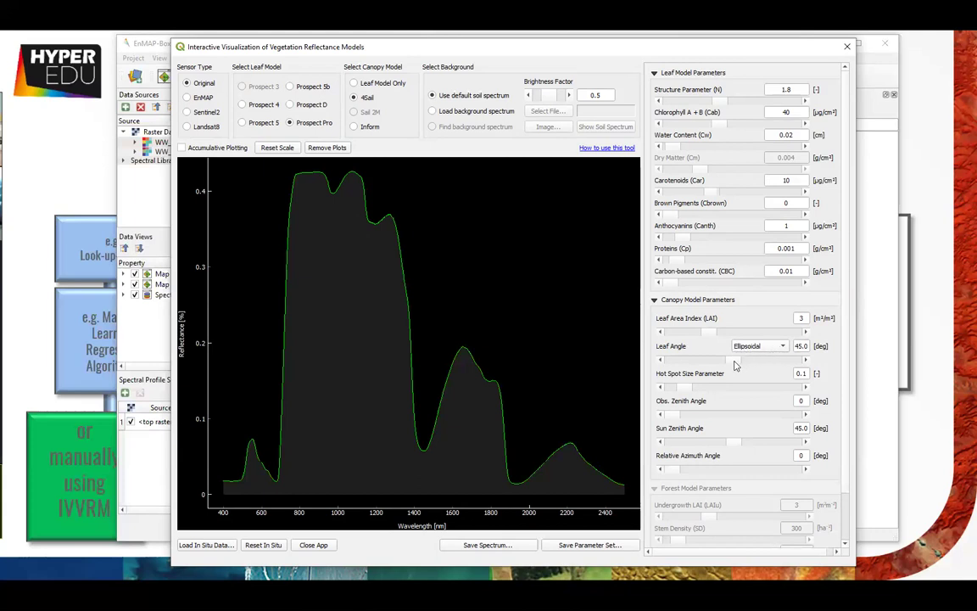
Vary the average leaf angle, ending on about 47.14 deg with the Ellipsoidal distribution, and keep the observer zenith angle at 0.0
scroll(735, 365, "up", 5)
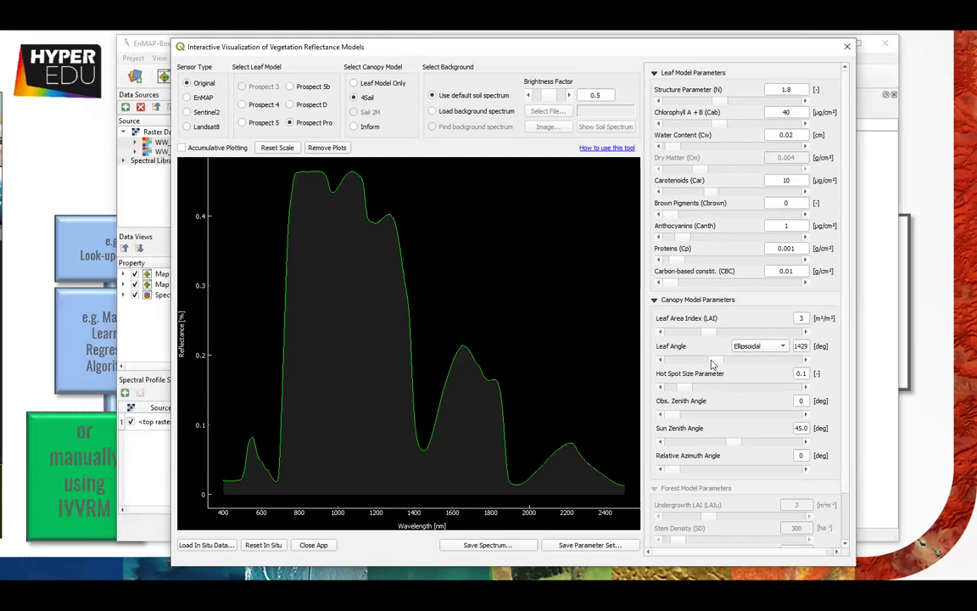
scroll(743, 363, "down", 4)
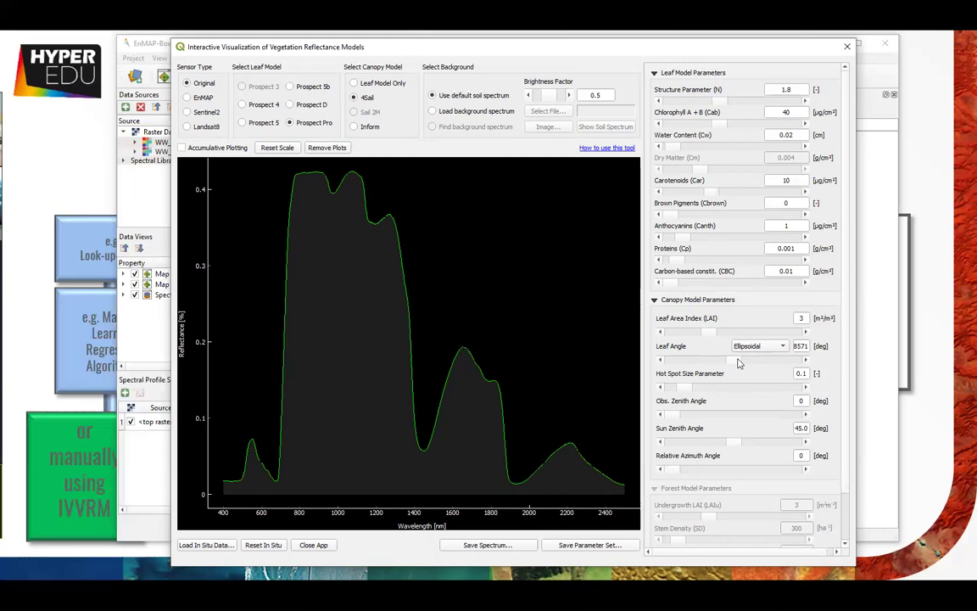
left_click(763, 347)
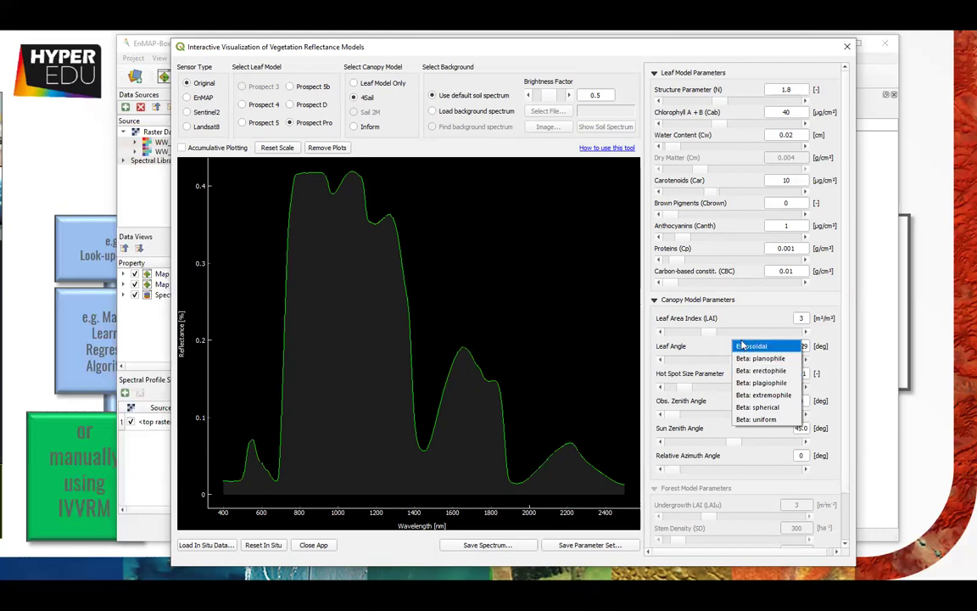
left_click(711, 333)
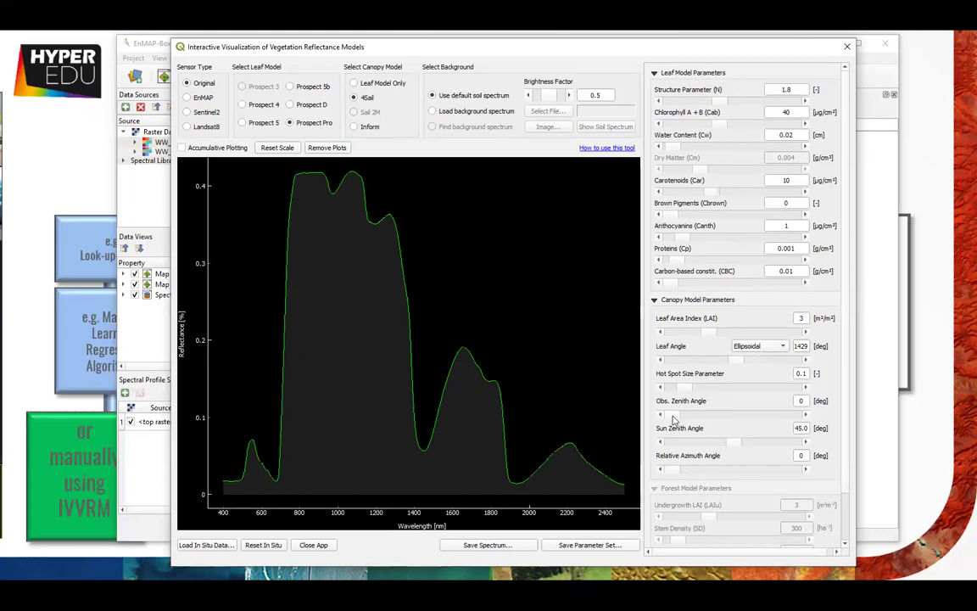
mouse_move(672, 415)
left_mouse_down()
mouse_move(731, 415)
mouse_move(665, 416)
left_mouse_up()
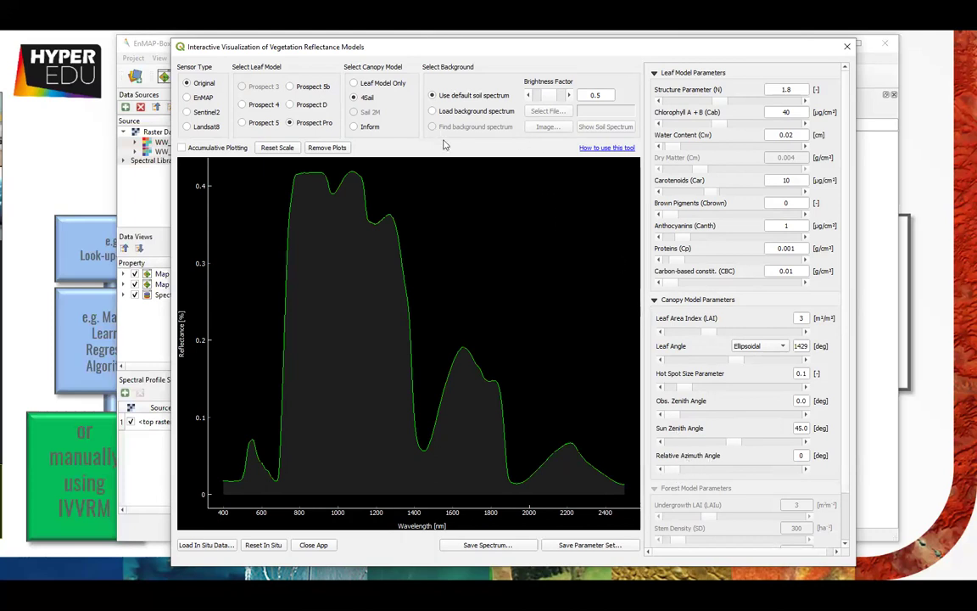
Switch the canopy model to Inform to activate the forest model parameters, and return it to 4Sail
scroll(846, 408, "down", 2)
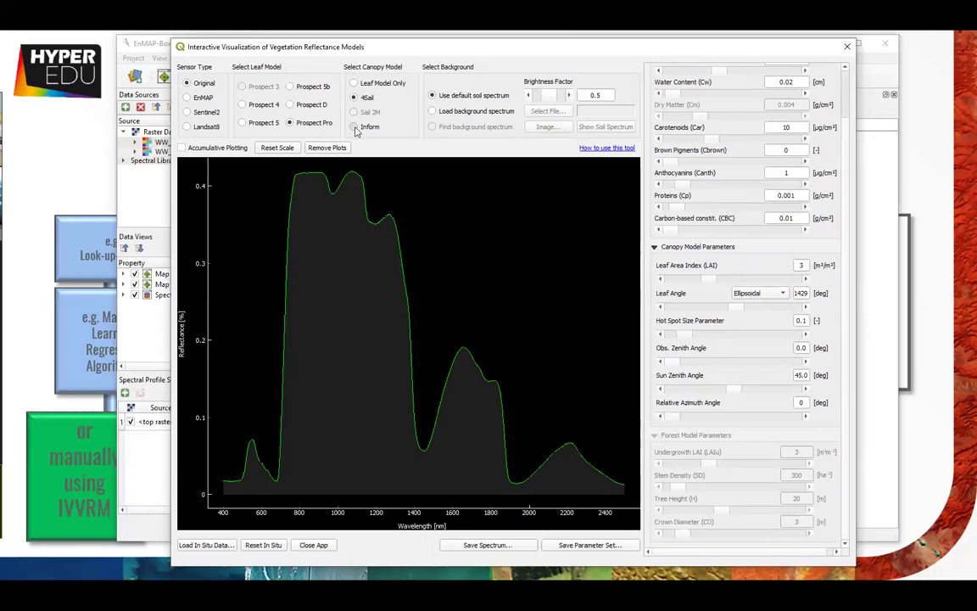
left_click(355, 127)
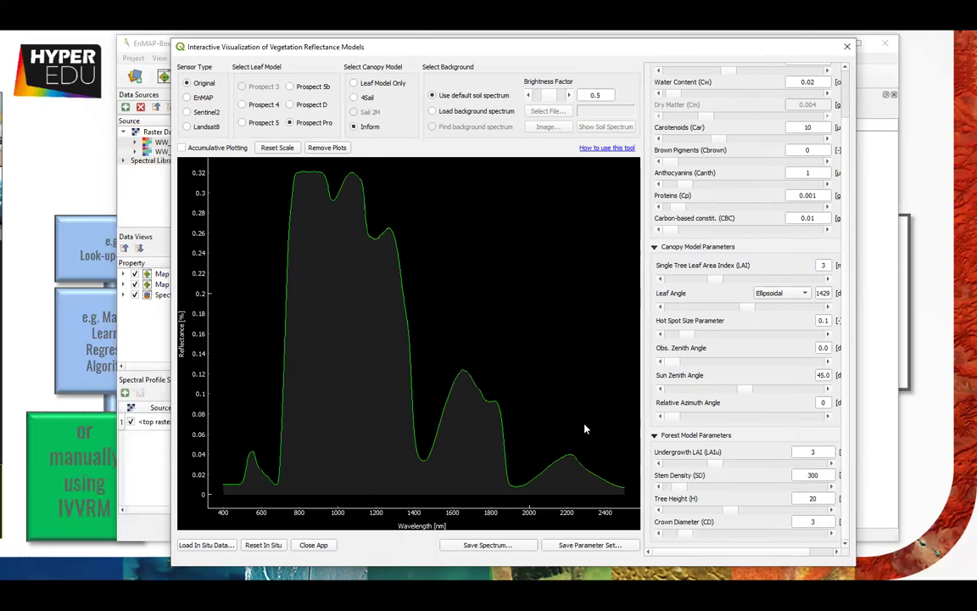
left_click(355, 98)
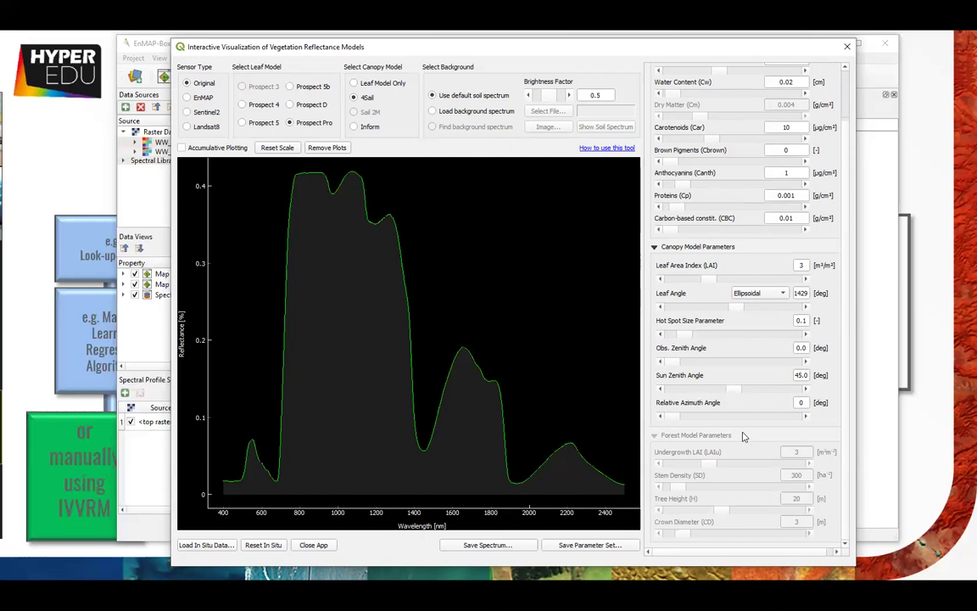
Lower the canopy's Leaf Area Index to 0.4381 to expose the soil influence on the spectrum
left_click_drag(706, 279, 679, 280)
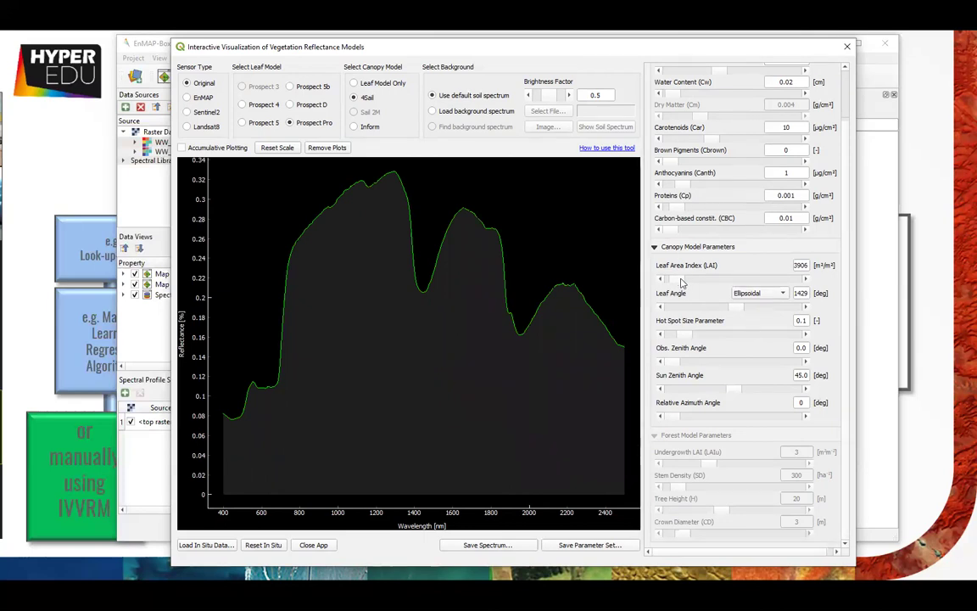
left_click_drag(683, 281, 681, 283)
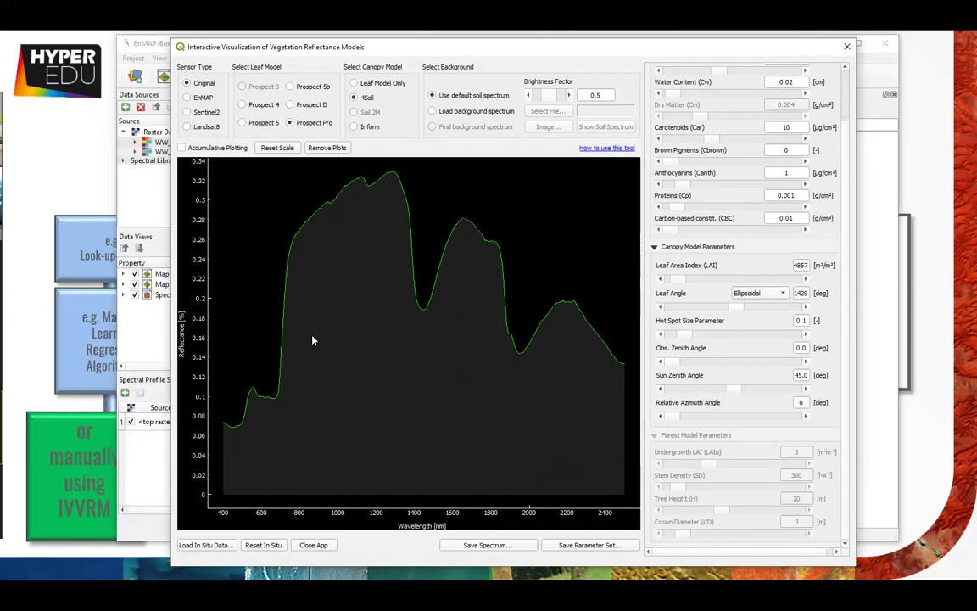
left_click(689, 281)
left_click_drag(691, 282, 676, 285)
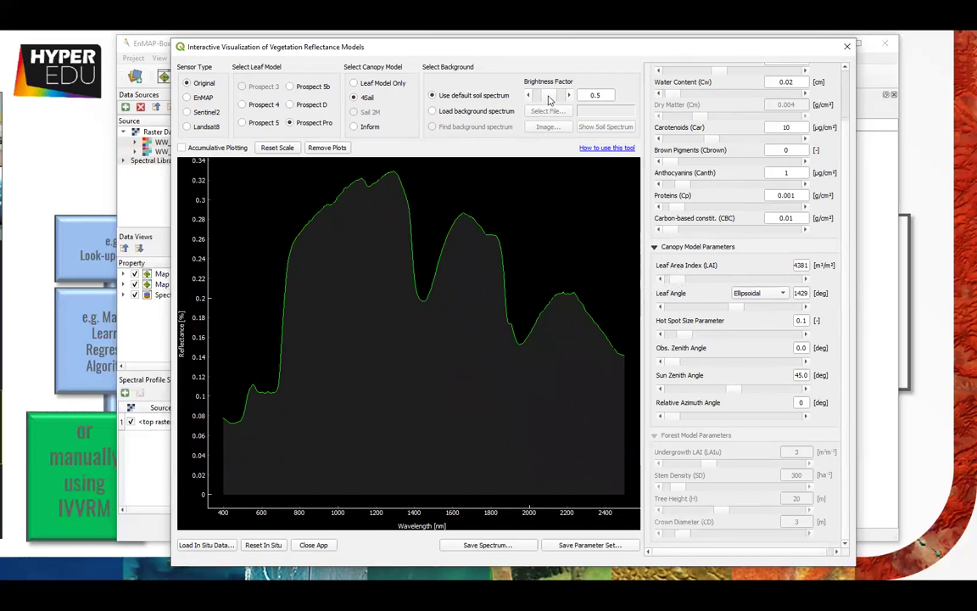
Vary the brightness factor of the default soil spectrum down to 0.0 and up to 1.0
left_click(549, 99)
left_click(547, 99)
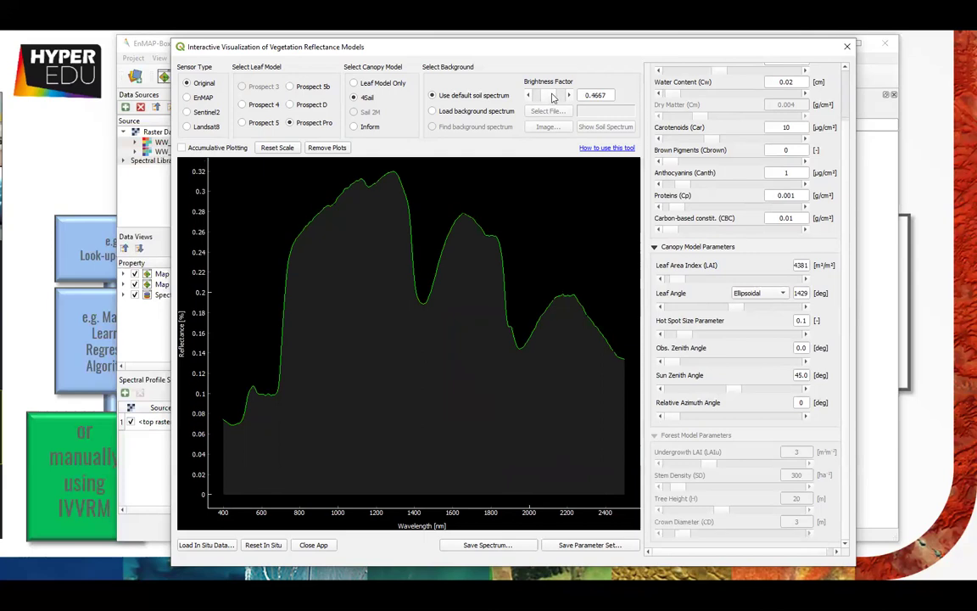
left_click_drag(547, 98, 540, 98)
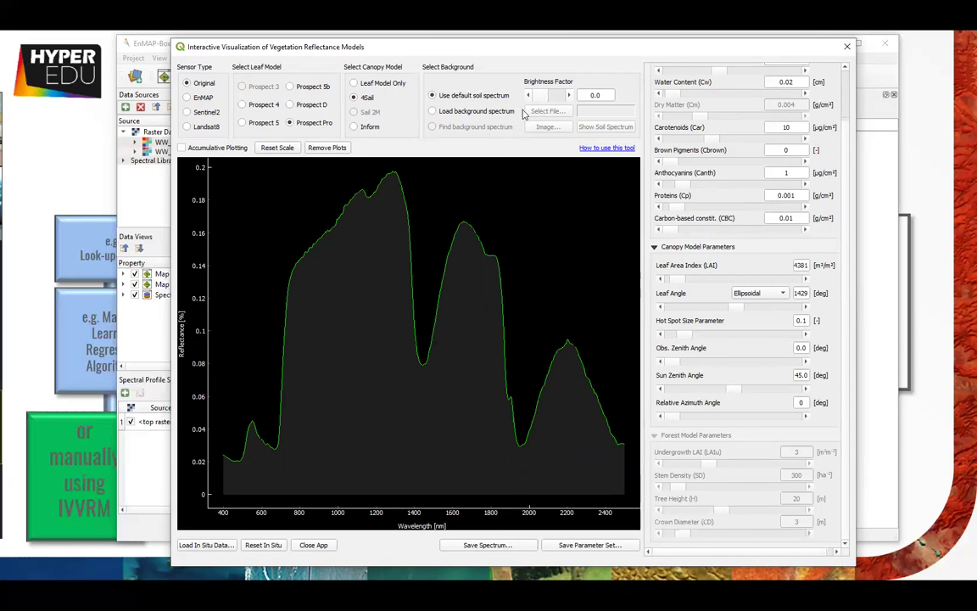
left_click_drag(533, 95, 570, 95)
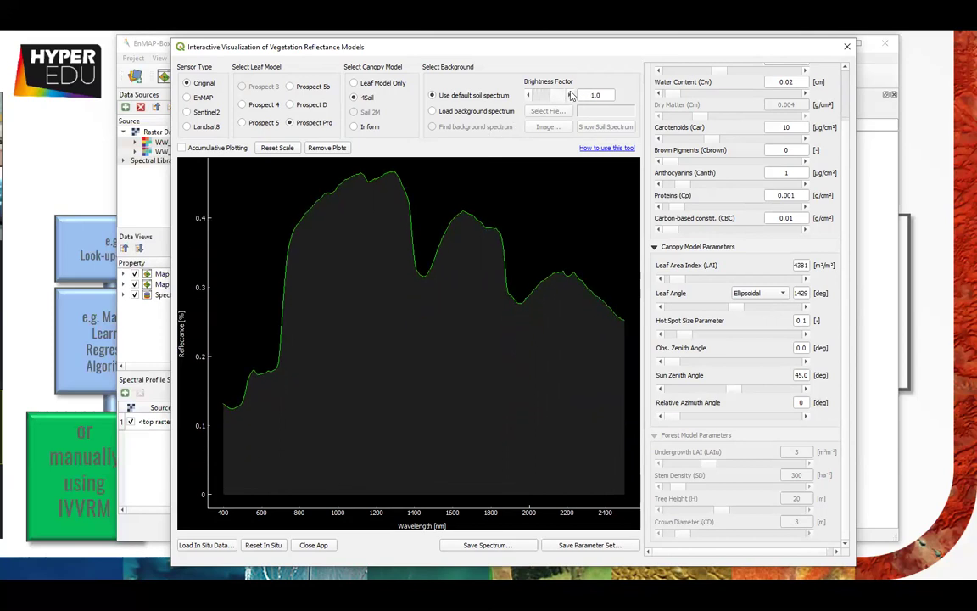
Switch the background to a loaded spectrum, return to the default soil spectrum, and set its brightness factor to 0.5
left_click(454, 114)
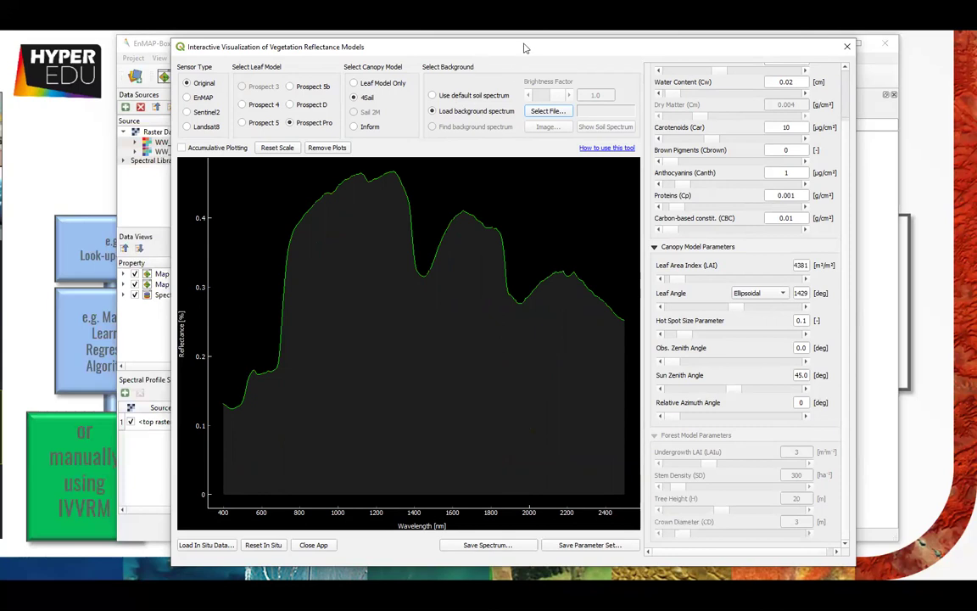
left_click_drag(519, 54, 525, 48)
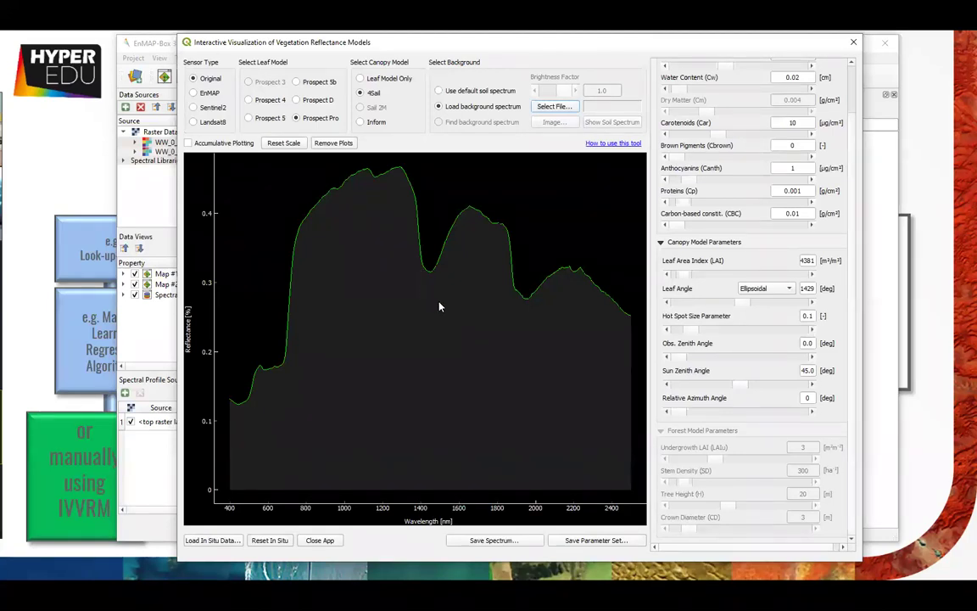
left_click(463, 92)
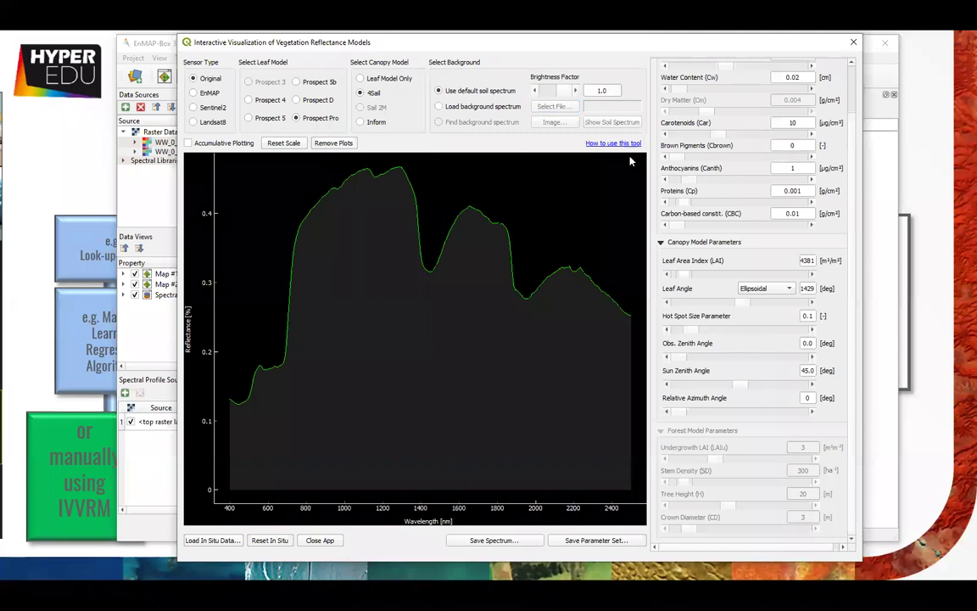
left_click(559, 96)
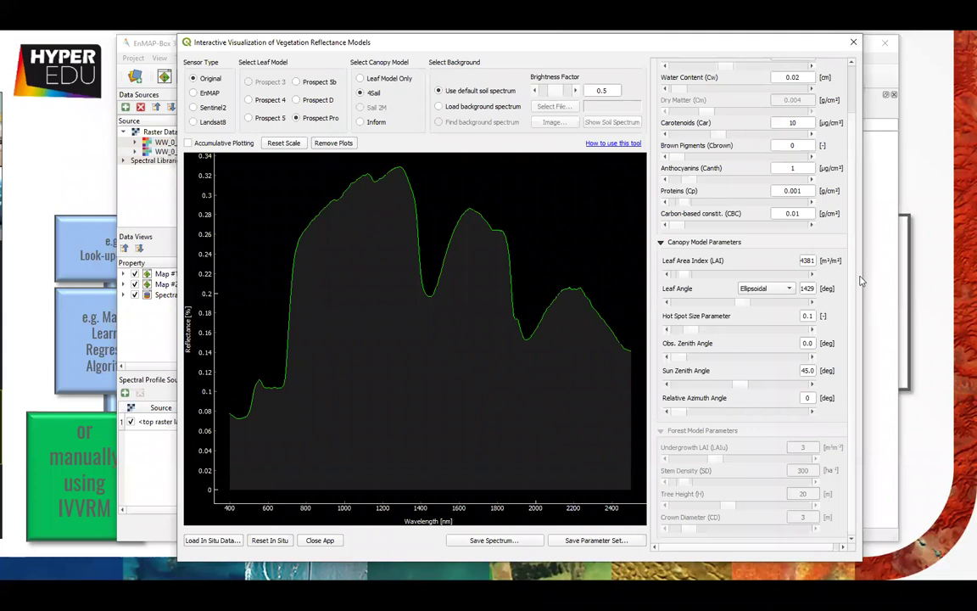
Widen the visualization window to show the full parameter values and change the leaf model to Prospect D
left_click_drag(864, 275, 906, 239)
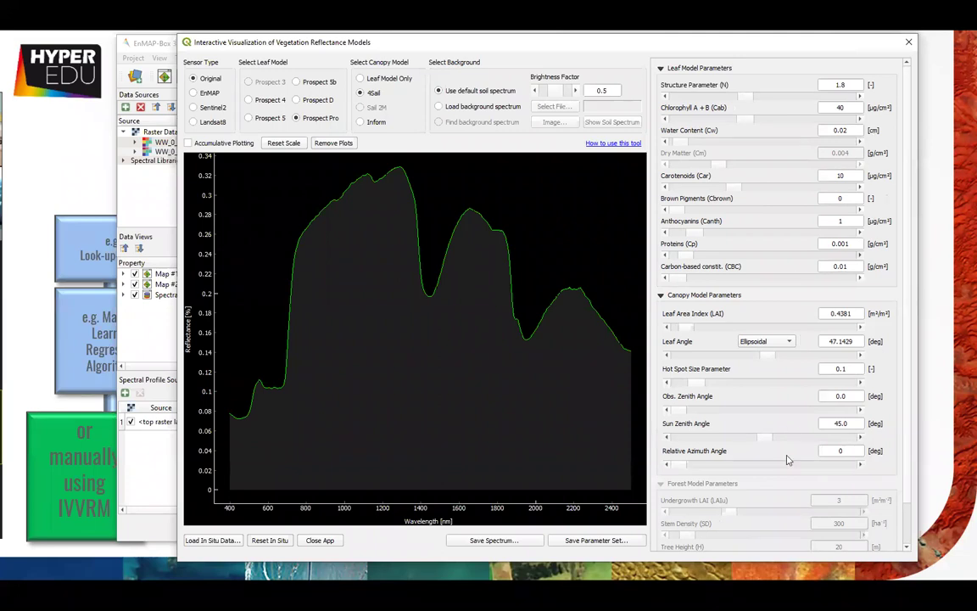
left_click(312, 100)
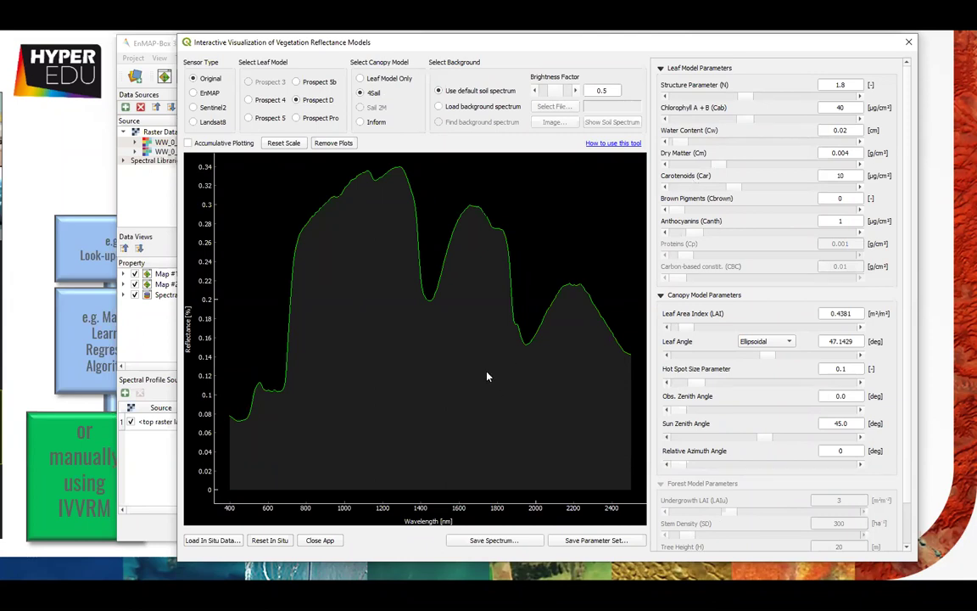
Open the in situ spectrum import and browse to the LMU_AgriApps_data_students folder for the input file
left_click(212, 540)
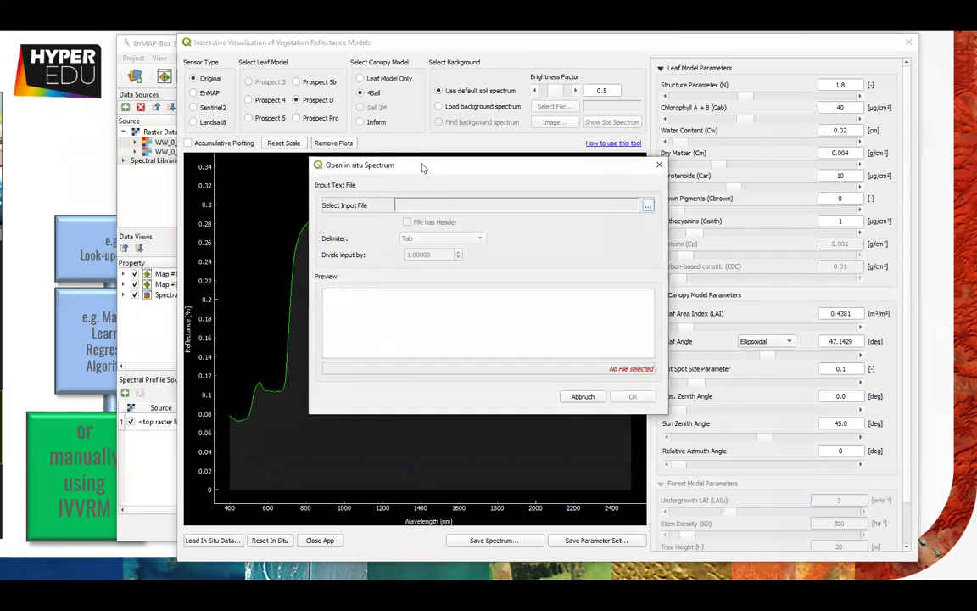
left_click_drag(418, 165, 390, 185)
left_click(618, 225)
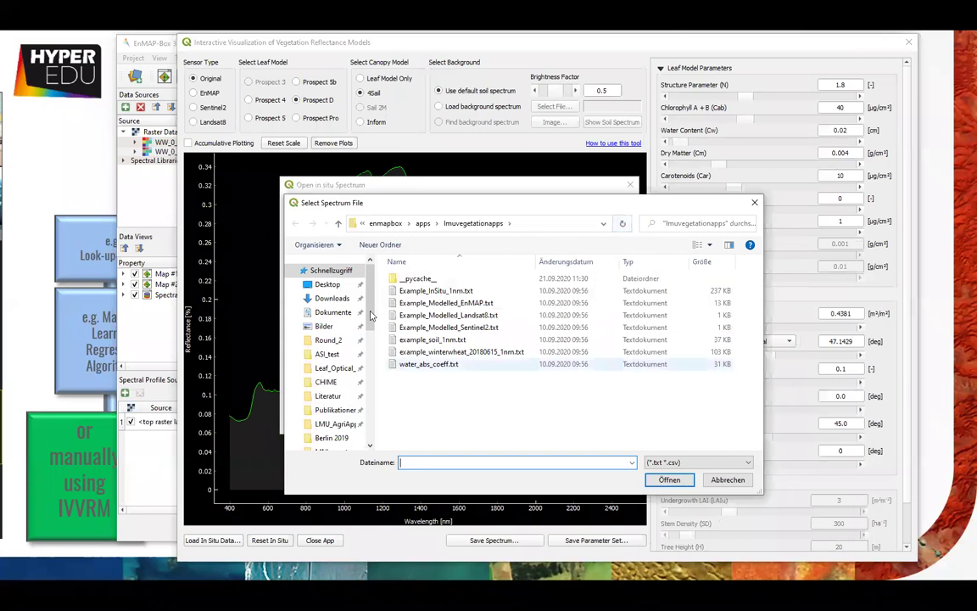
scroll(337, 289, "down", 2)
scroll(356, 336, "down", 1)
left_click(329, 332)
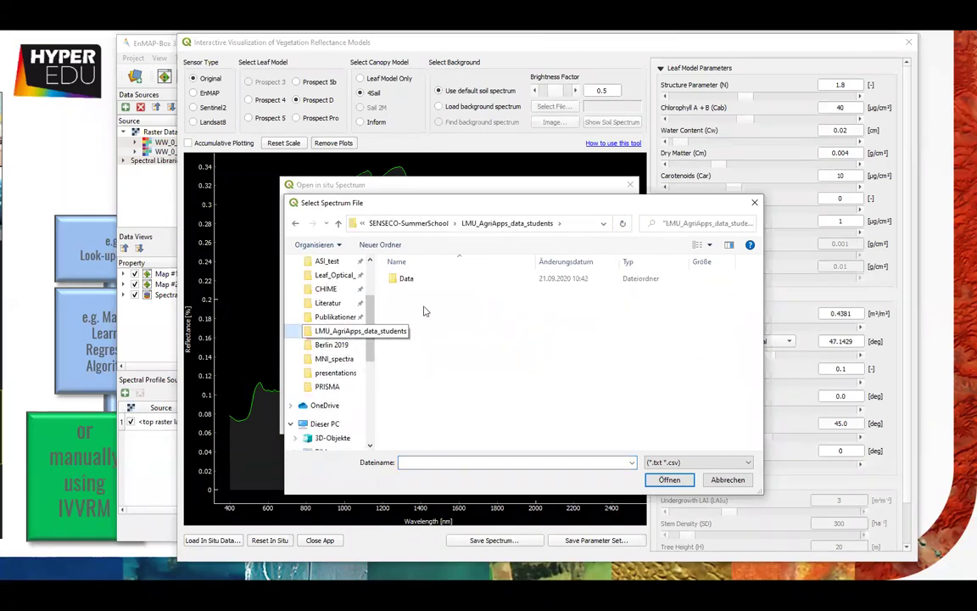
Choose WW_0_2017_AVG_12.txt from the single spectra folder inside Data and MNI_spectra as the in situ input file
double_click(399, 280)
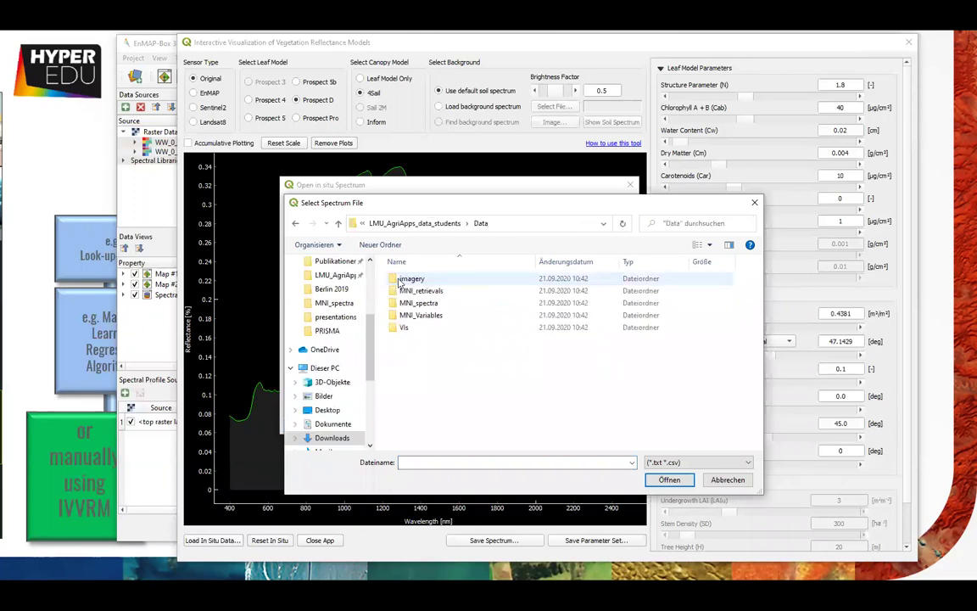
double_click(415, 304)
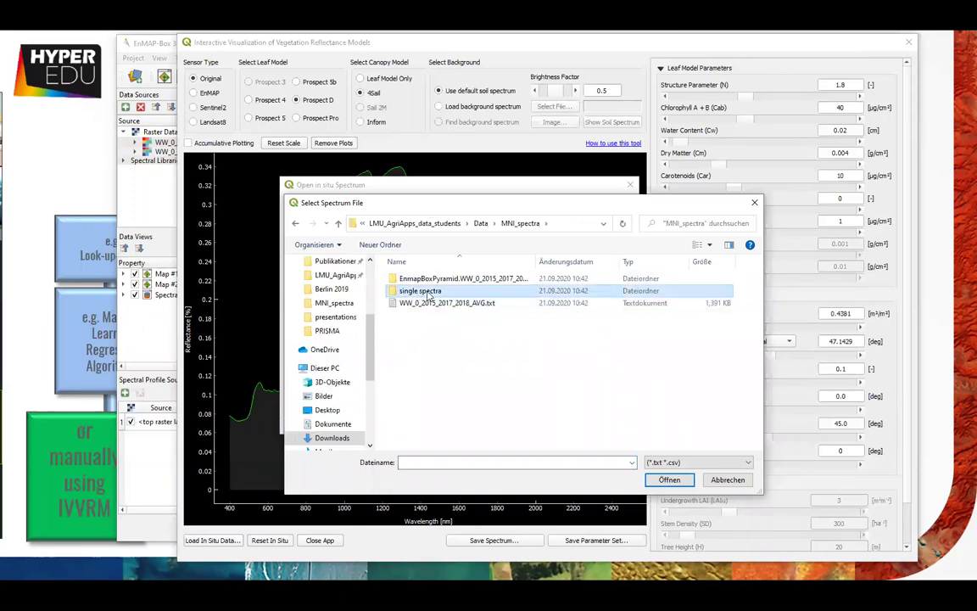
double_click(430, 292)
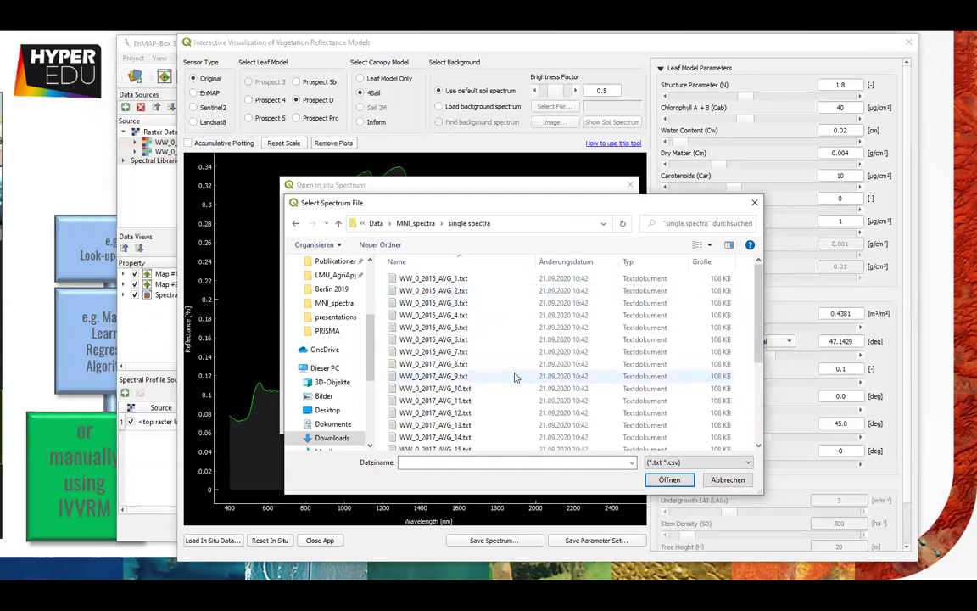
left_click(430, 415)
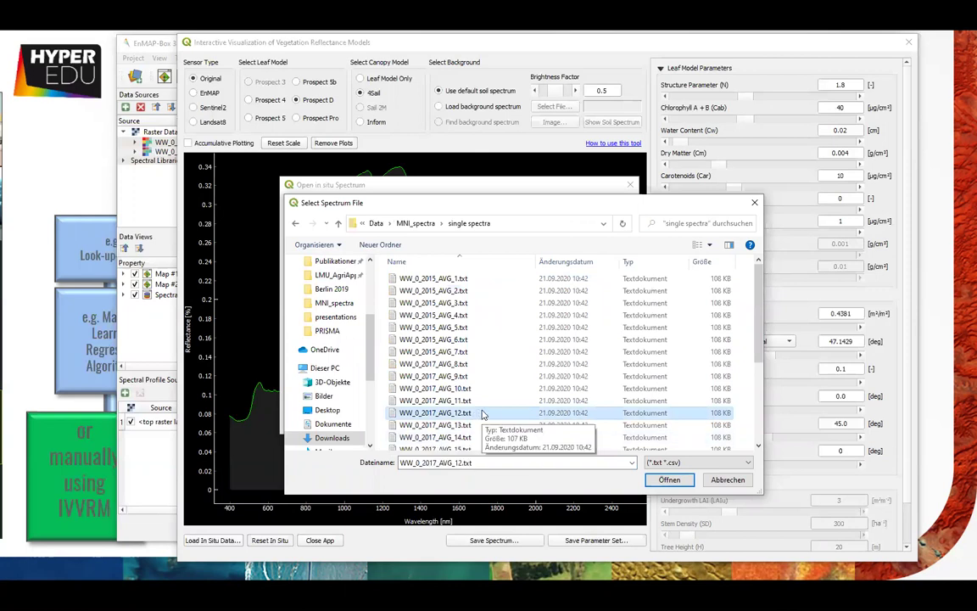
left_click(670, 480)
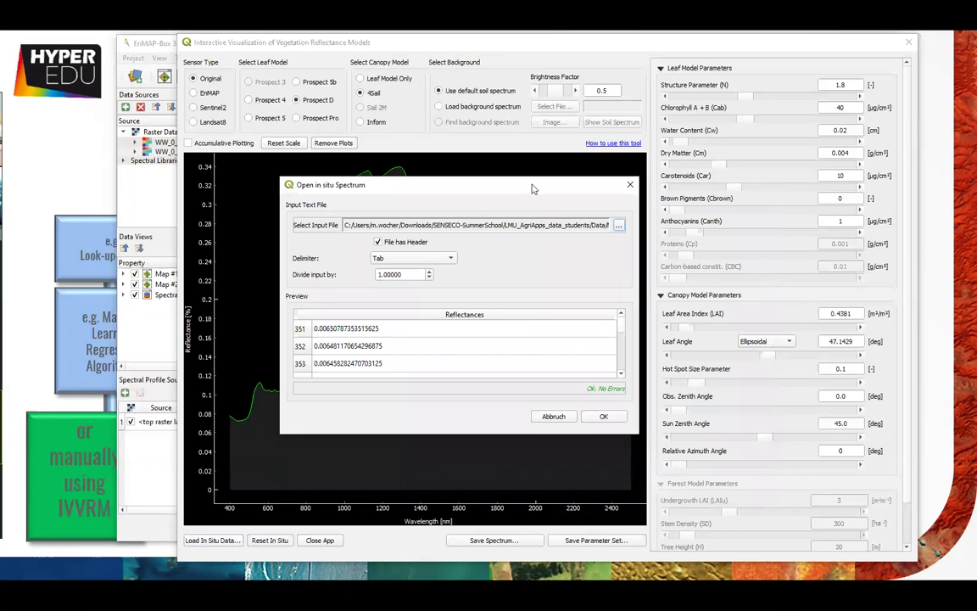
Import the in situ spectrum with header, Tab delimiter and divisor 1.00000, accepting the default included and excluded bands
left_click_drag(533, 187, 516, 190)
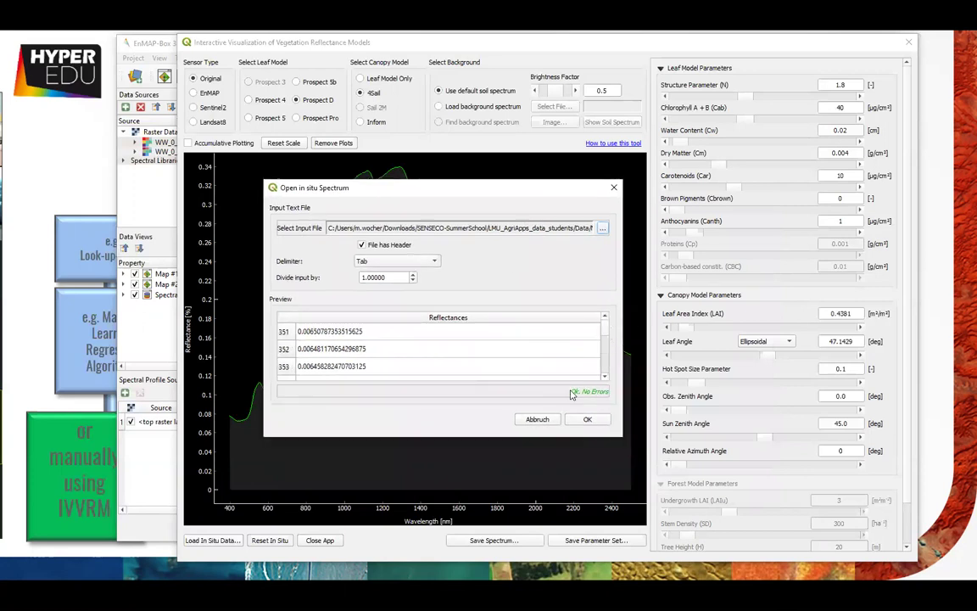
left_click(591, 421)
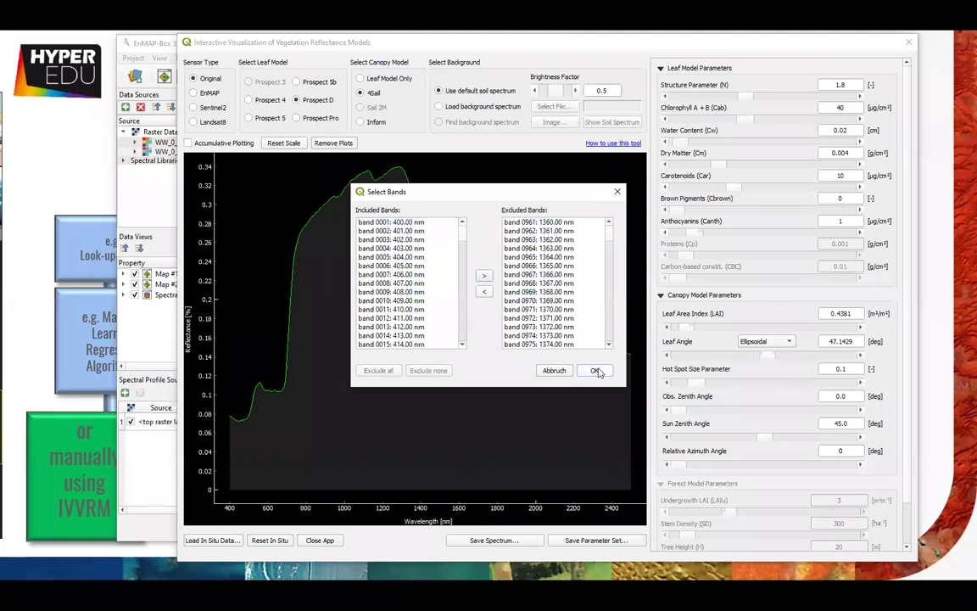
left_click(594, 372)
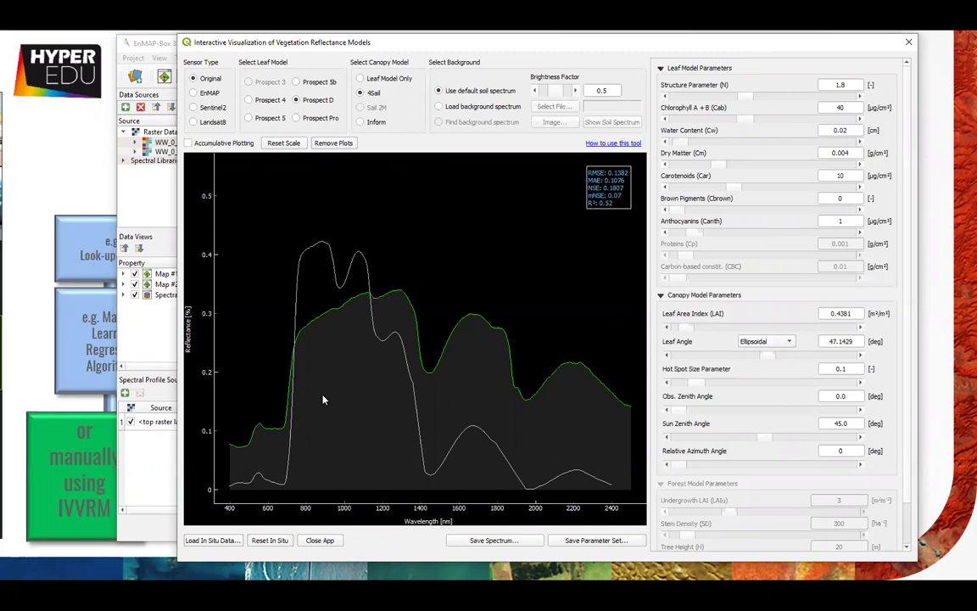
Reopen the in situ spectrum import and browse to the single spectra folder inside Data and MNI_spectra of LMU_AgriApps_data_students
left_click(212, 541)
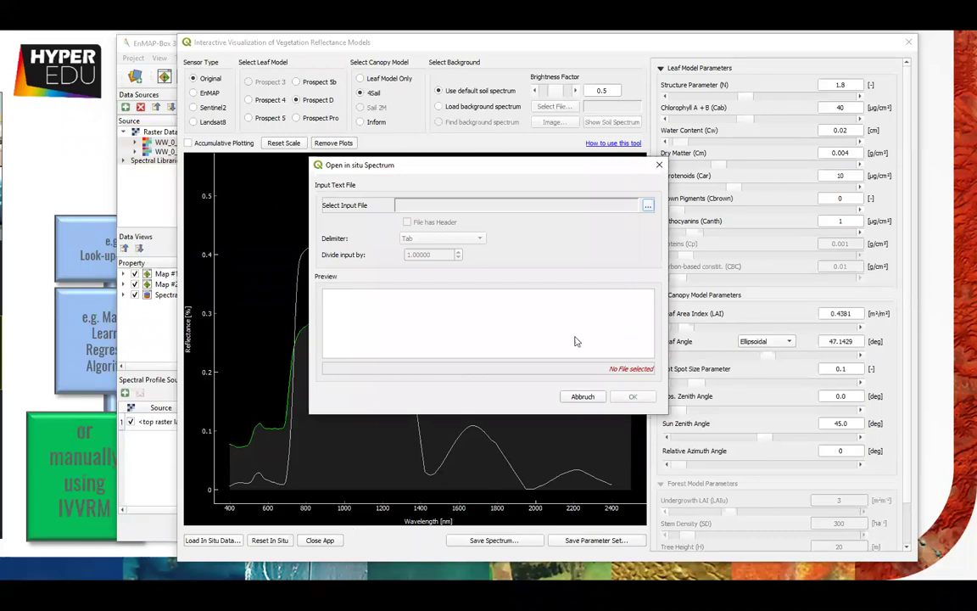
left_click(648, 207)
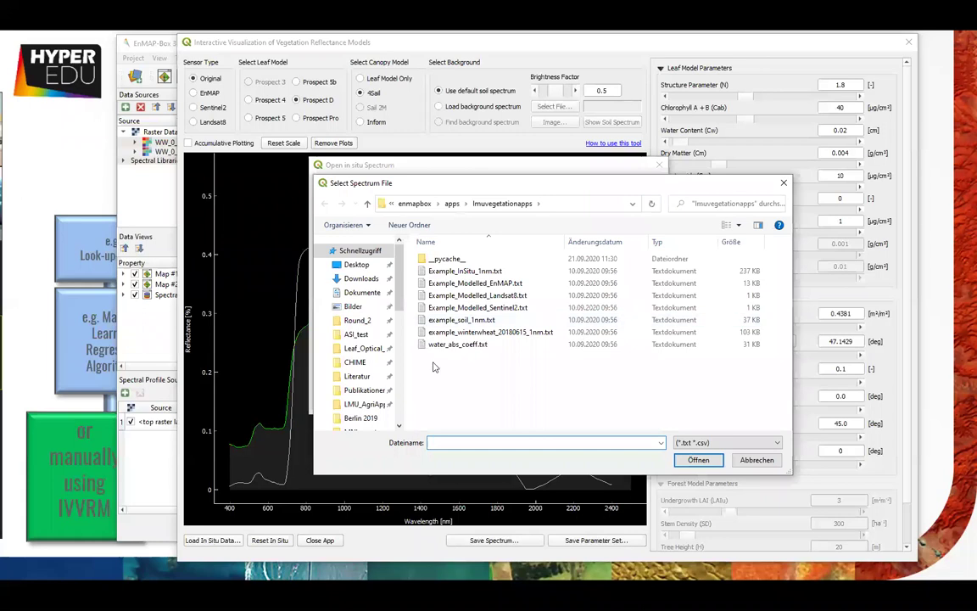
scroll(405, 303, "down", 1)
scroll(364, 331, "up", 1)
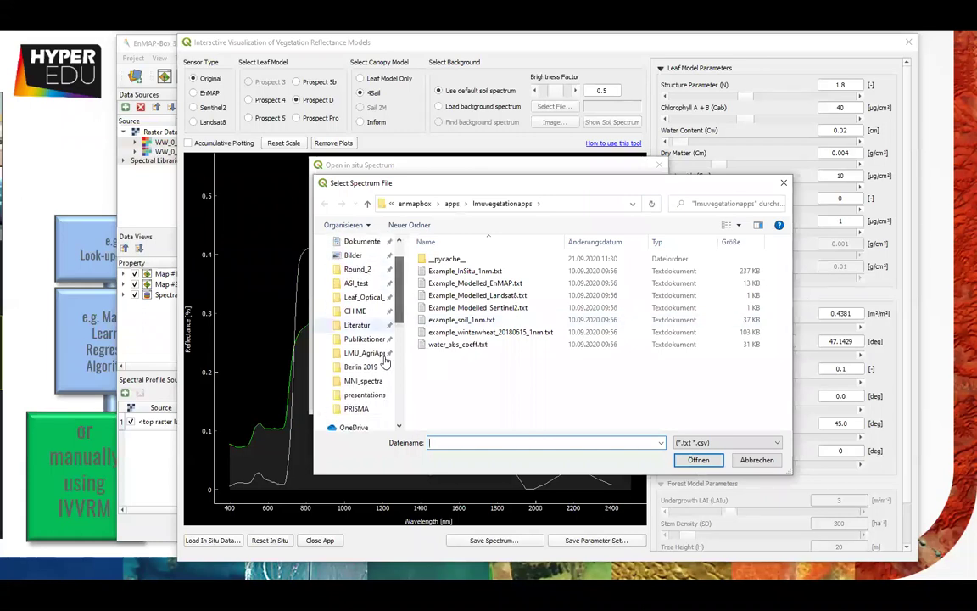
left_click(363, 353)
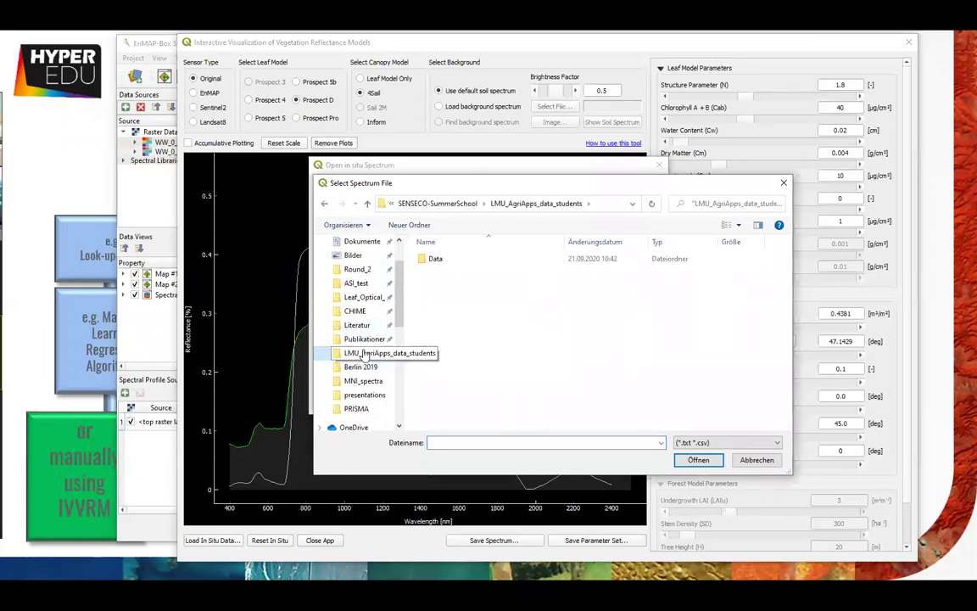
double_click(436, 259)
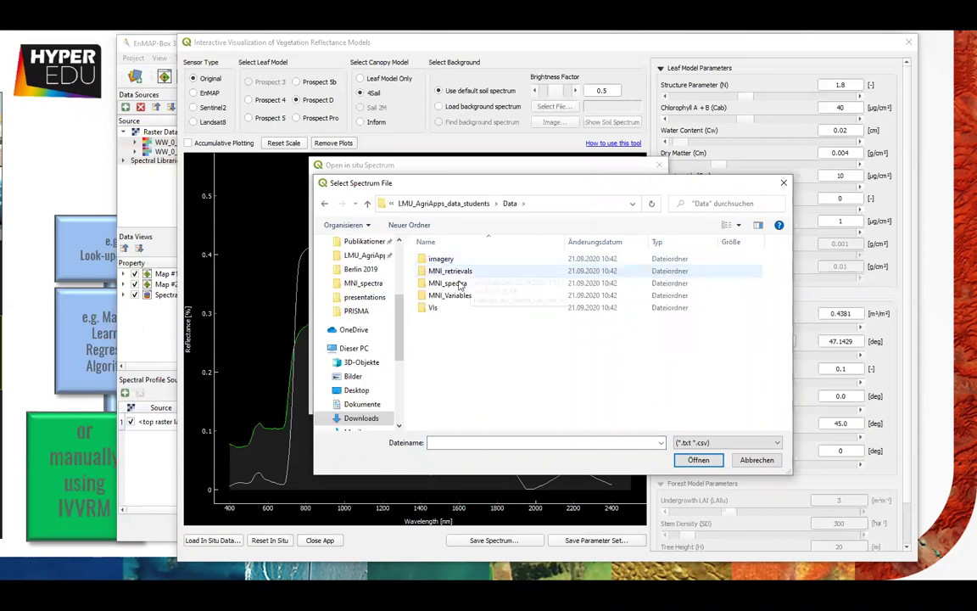
double_click(448, 284)
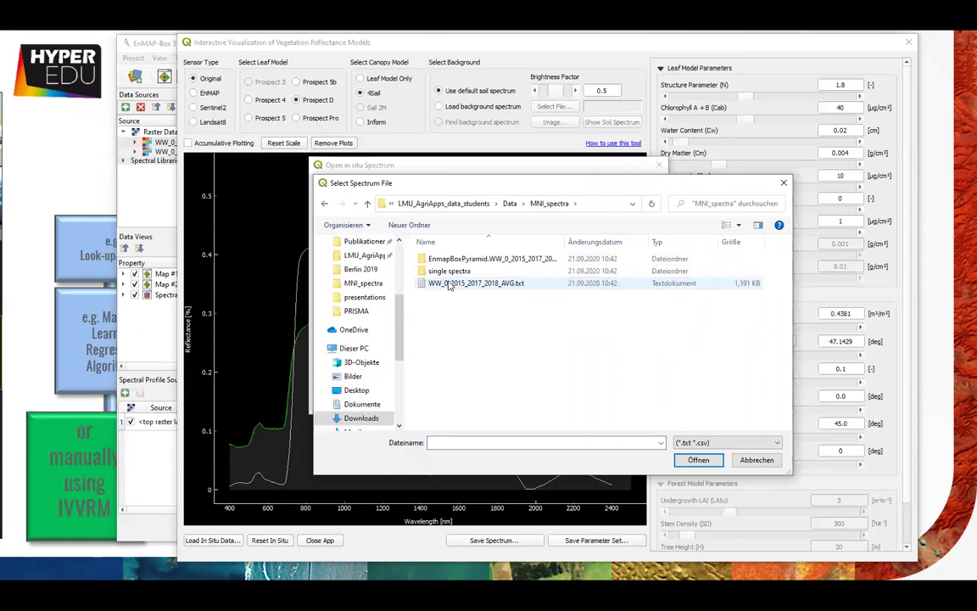
double_click(450, 270)
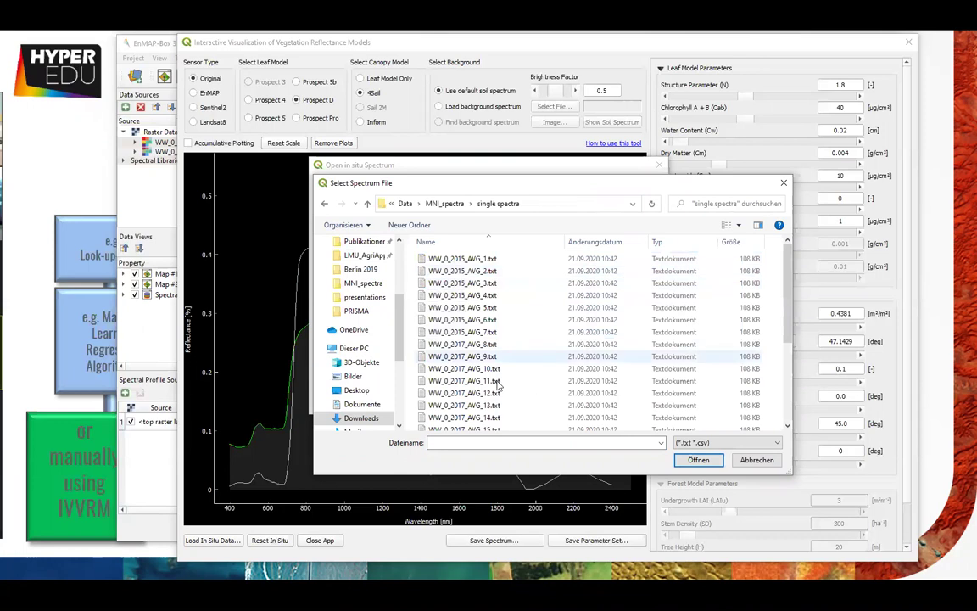
Load WW_0_2017_AVG_12.txt as the in situ spectrum, keeping the default import settings and band selection
left_click(488, 393)
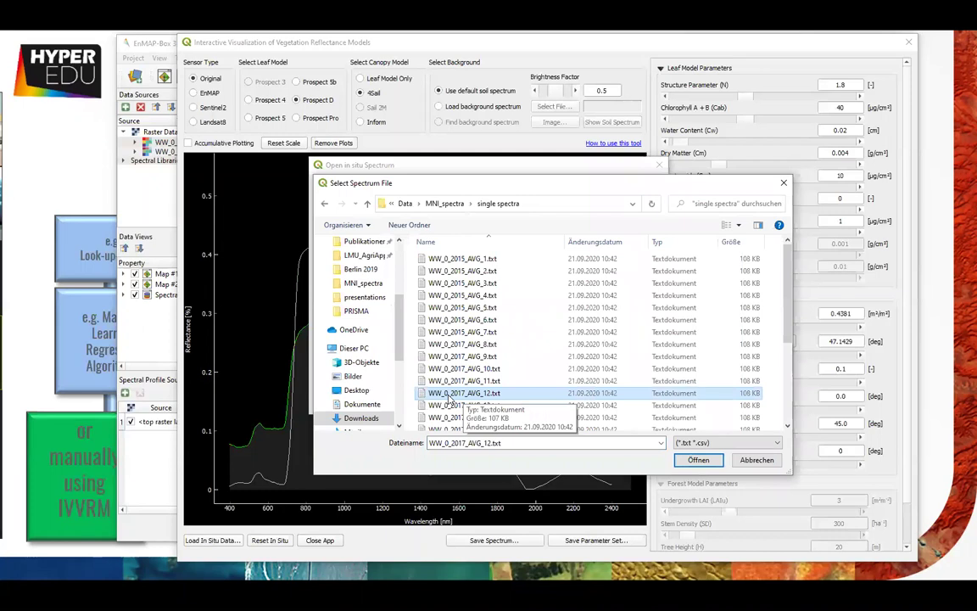
left_click(700, 460)
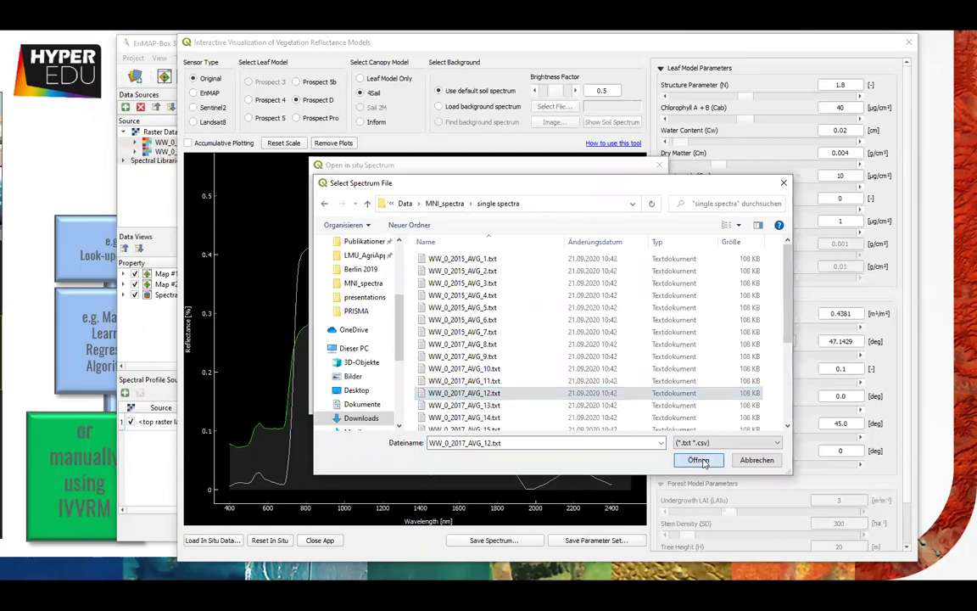
left_click(630, 397)
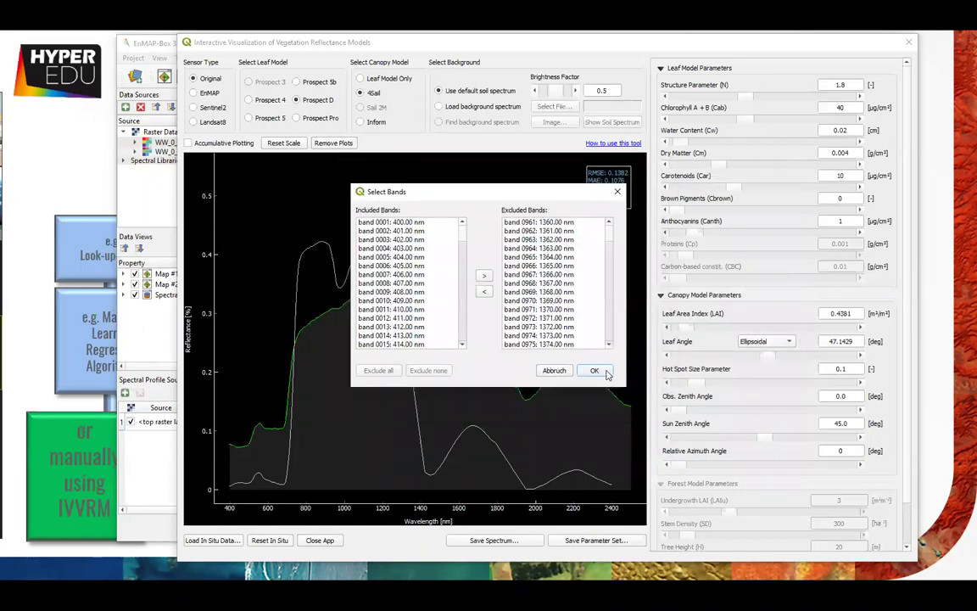
left_click(596, 371)
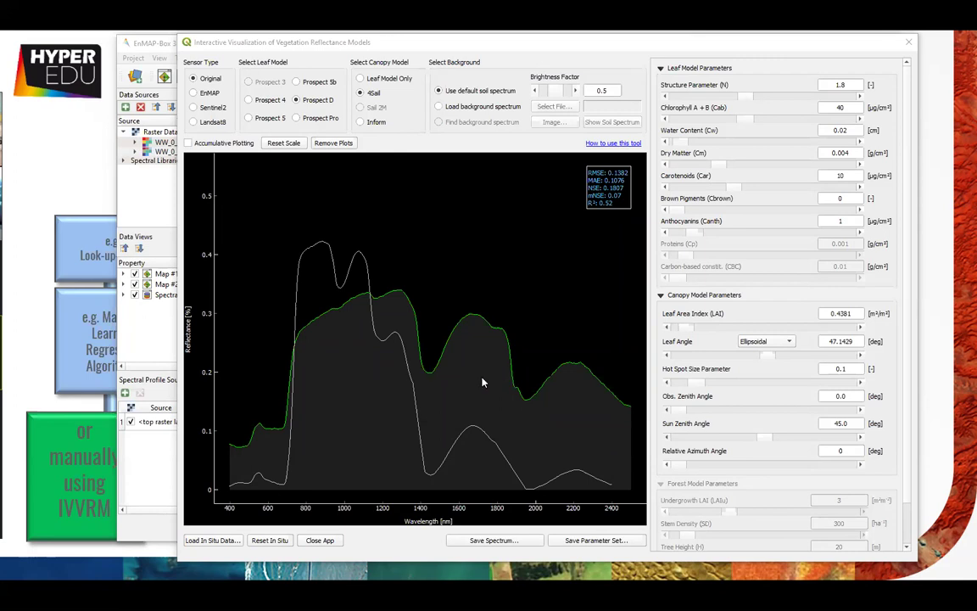
Raise the leaf area index to 5.8062 in the canopy model parameters
left_click(536, 49)
left_click_drag(536, 49, 521, 53)
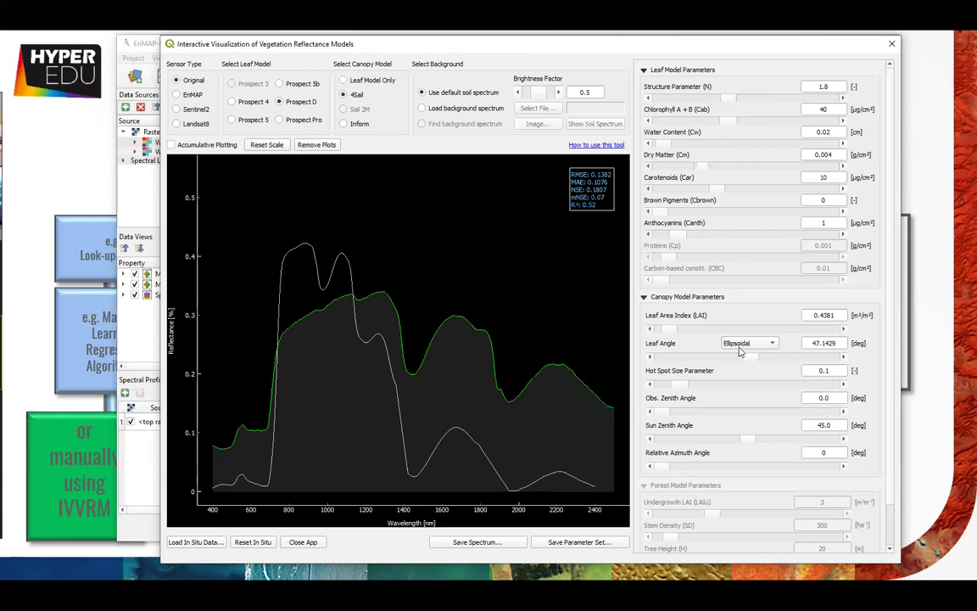
left_click_drag(672, 333, 761, 332)
right_click(704, 332)
left_click(741, 332)
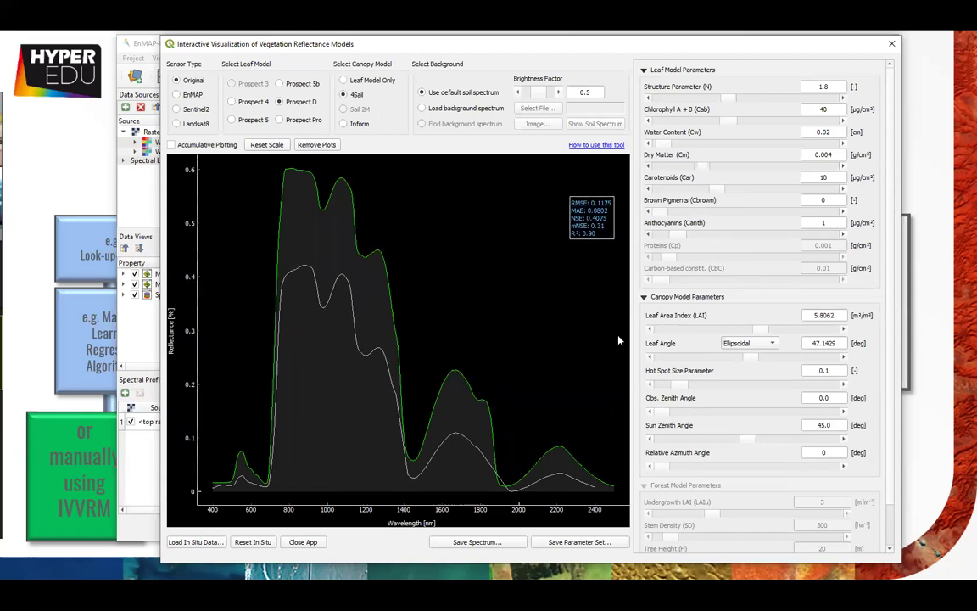
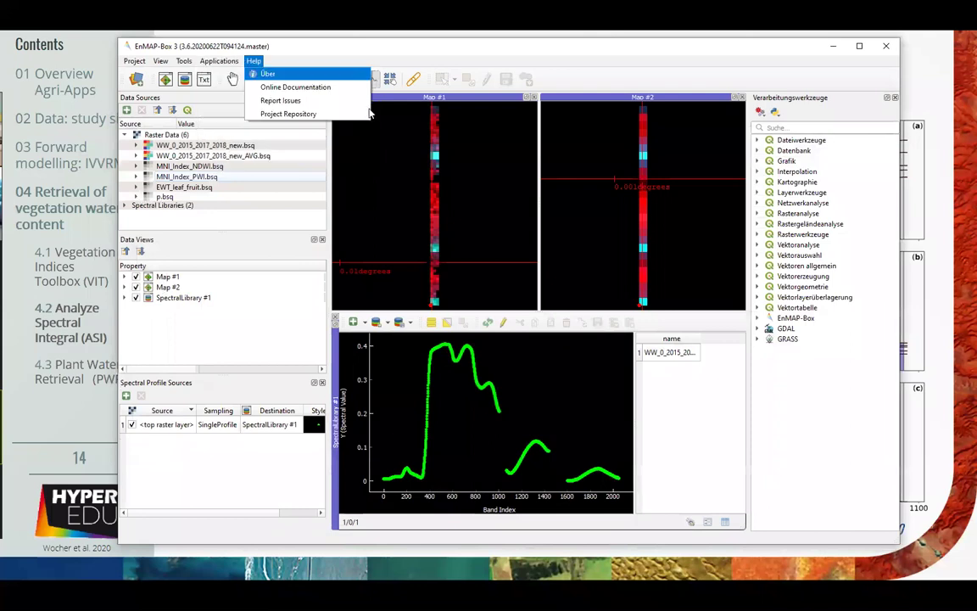
Open the Analyze Spectral Integral (ASI) agricultural application and shift its dialog aside
mouse_move(248, 169)
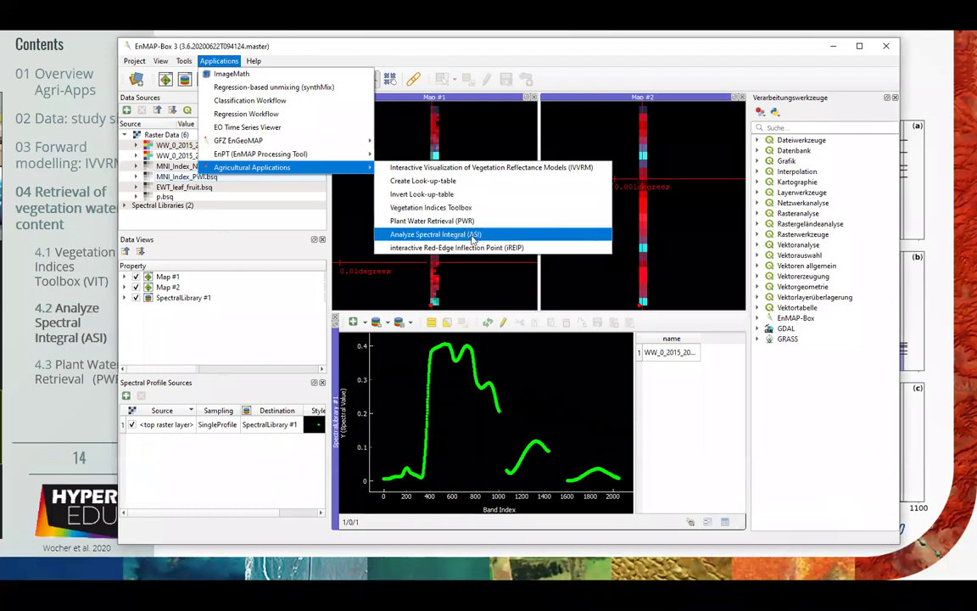
left_click(436, 235)
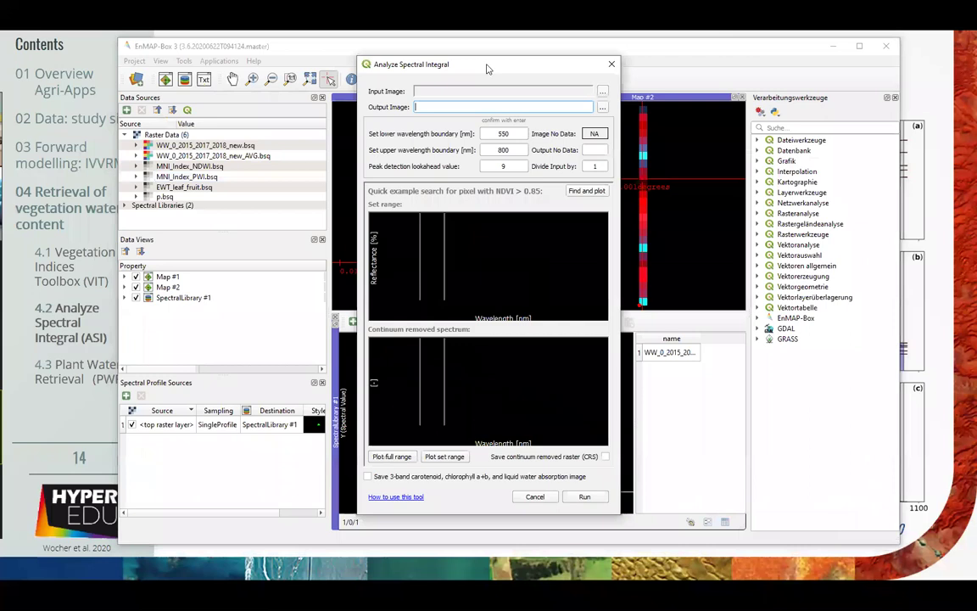
left_click_drag(488, 68, 538, 70)
Start selecting the ASI input image and get the MNI_spectra folder path from the file explorer
left_click(653, 94)
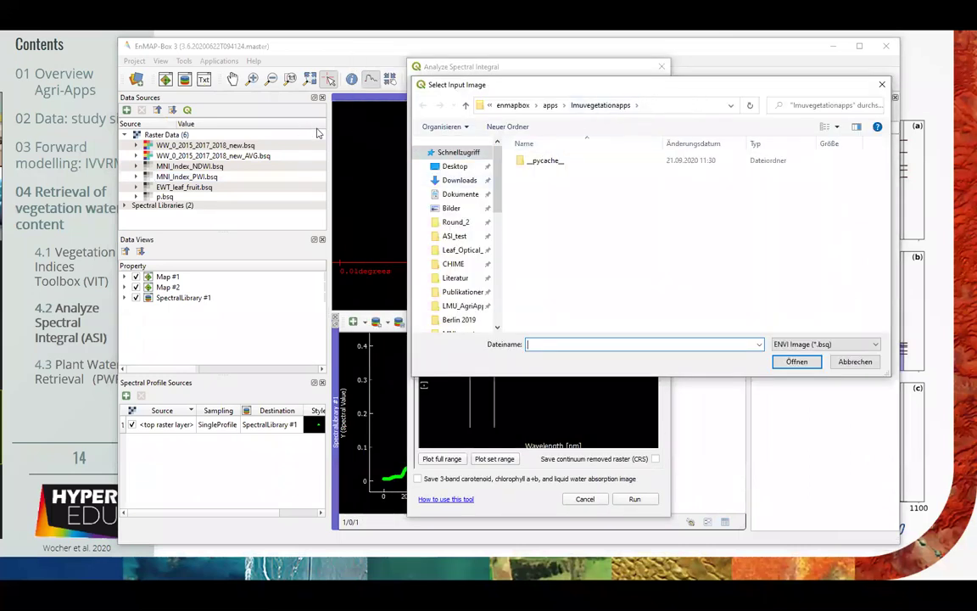
key("alt+Tab")
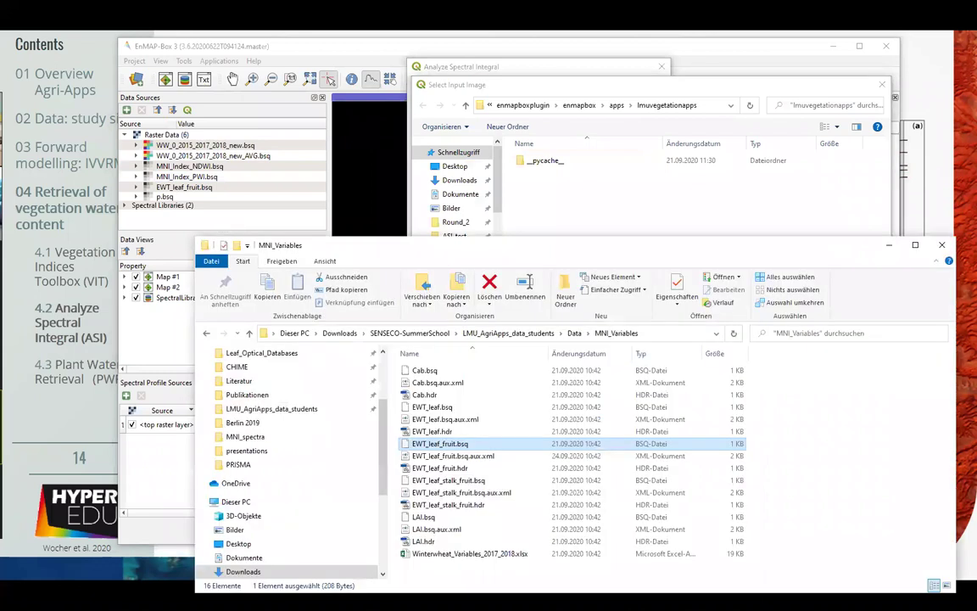
left_click(517, 337)
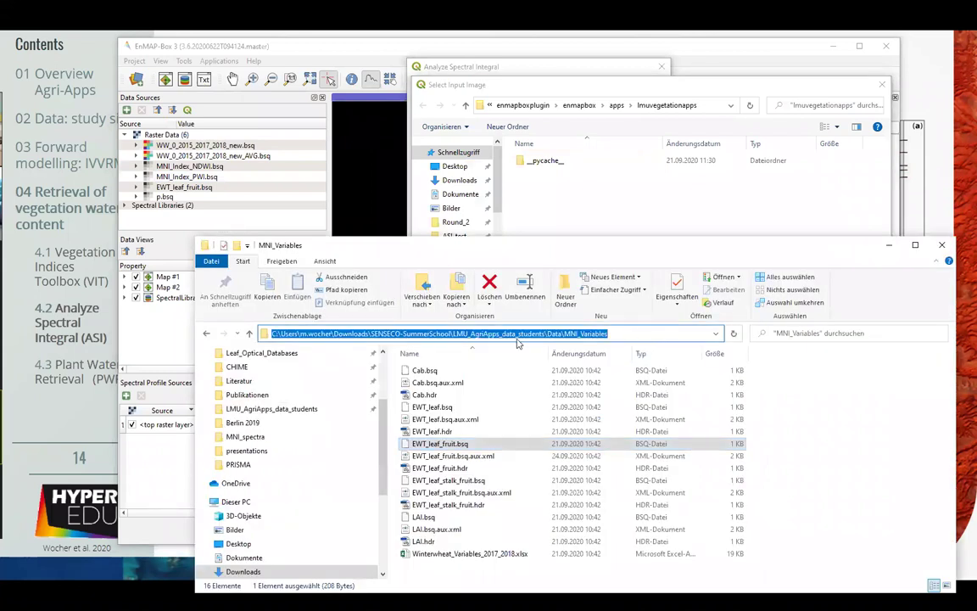
left_click(206, 334)
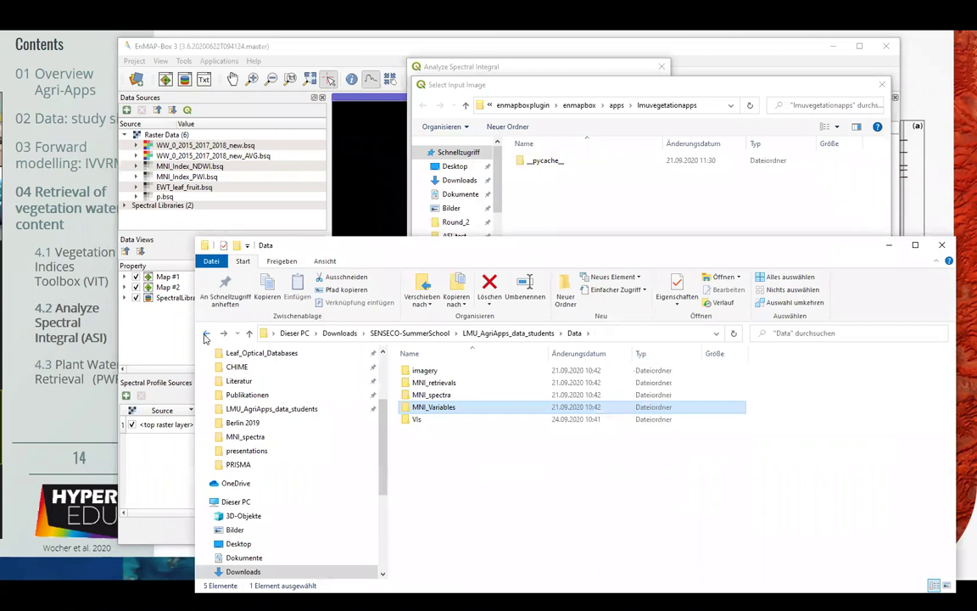
double_click(437, 395)
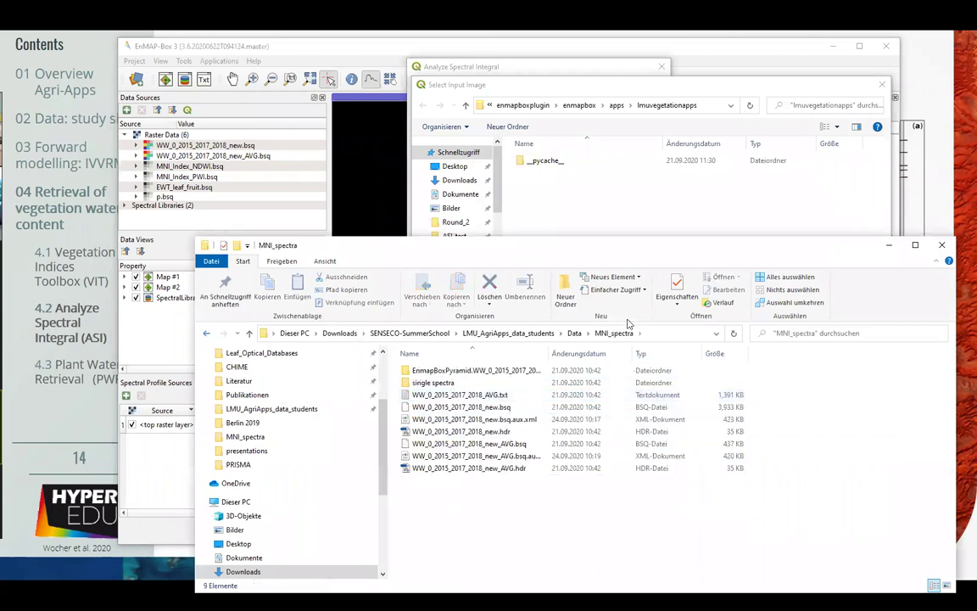
left_click(652, 331)
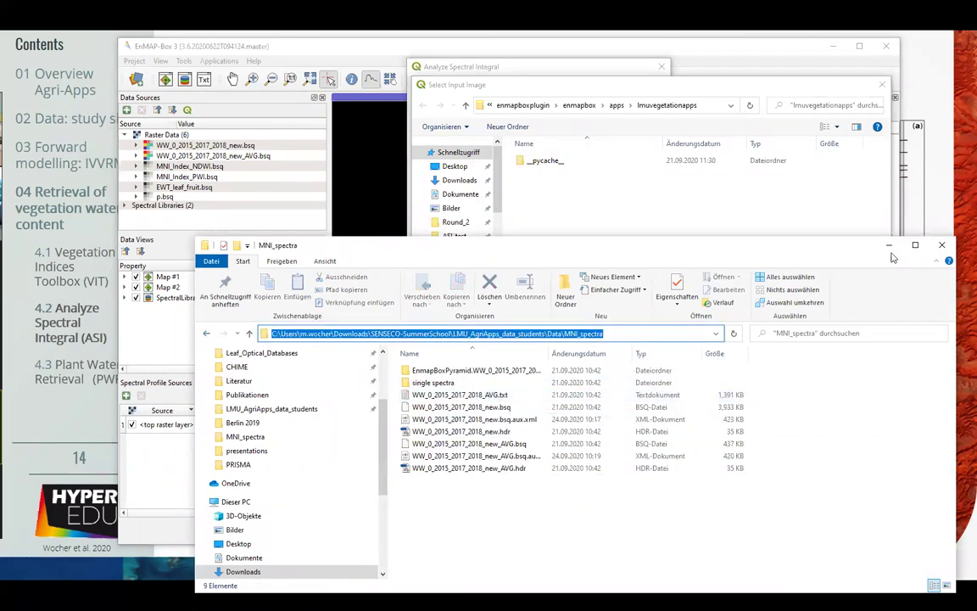
Choose WW_0_2015_2017_2018_new_AVG.bsq from the MNI_spectra folder as the ASI input image
left_click(681, 207)
left_click(715, 105)
key("ctrl+v")
key("Return")
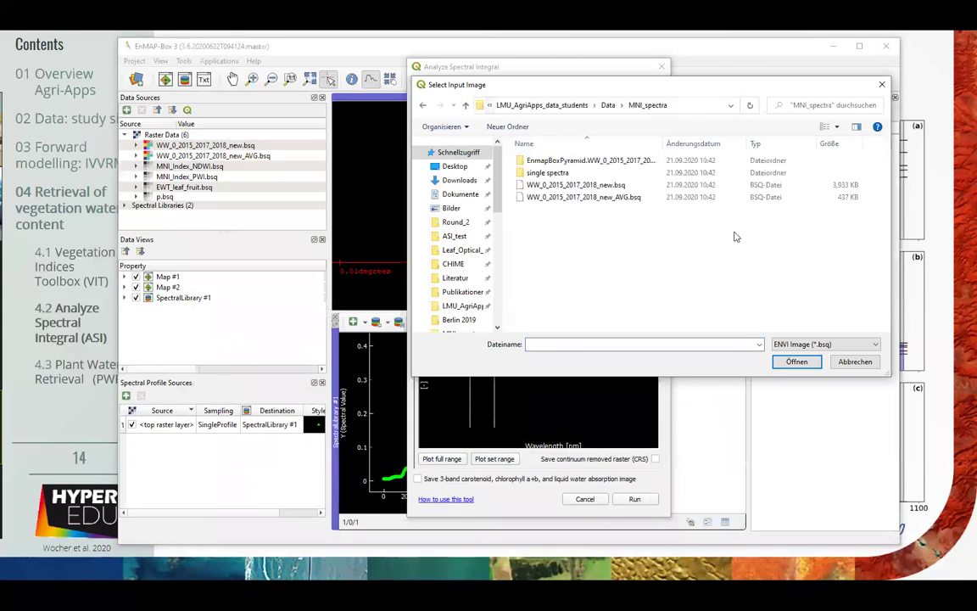
left_click(589, 197)
left_click(803, 361)
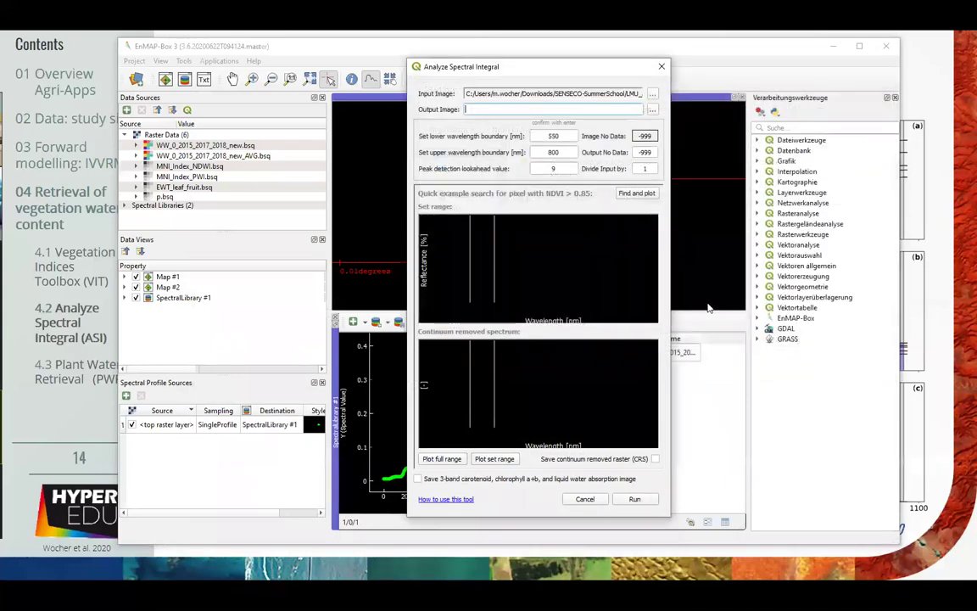
Set the ASI output image to a file named ASI in the MNI_retrievals folder, as an ENVI Image (*.bsq)
left_click(652, 109)
left_click(608, 106)
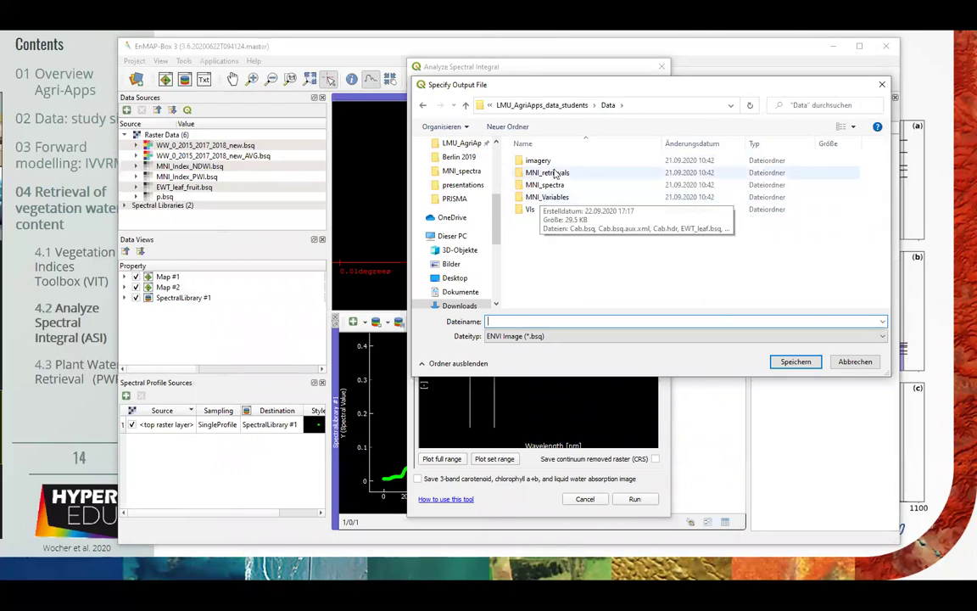
double_click(545, 174)
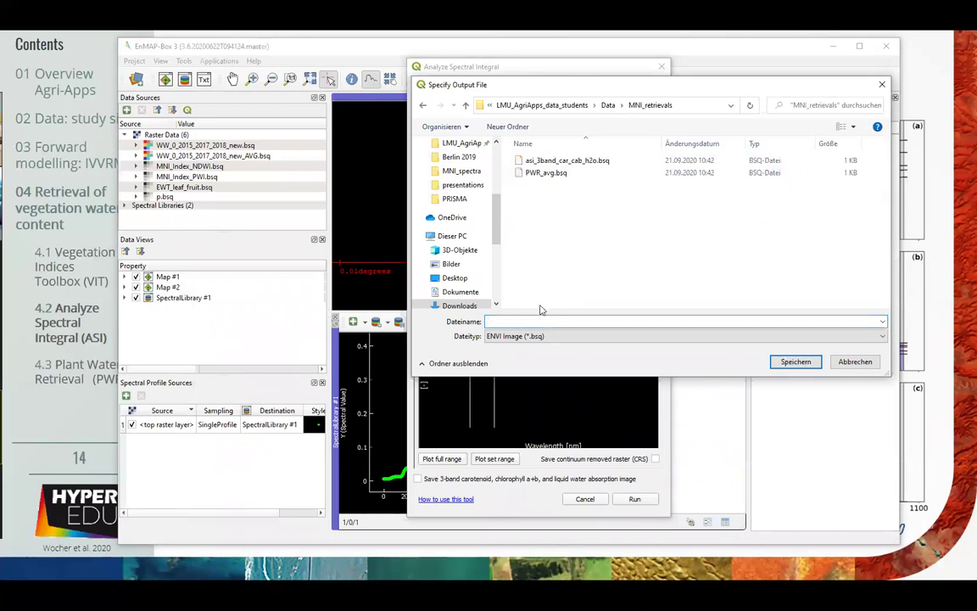
left_click(530, 321)
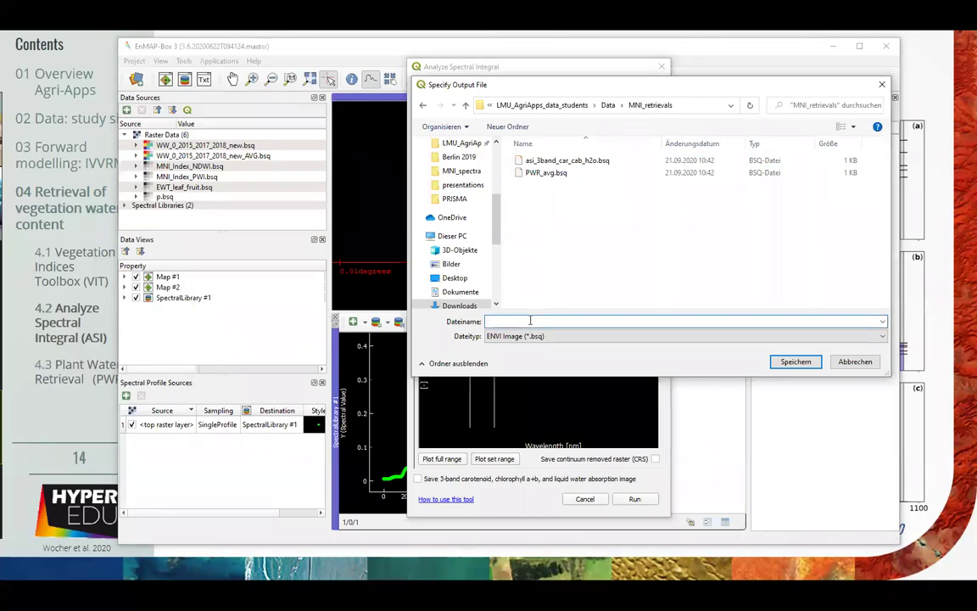
type("ASI_")
key("BackSpace")
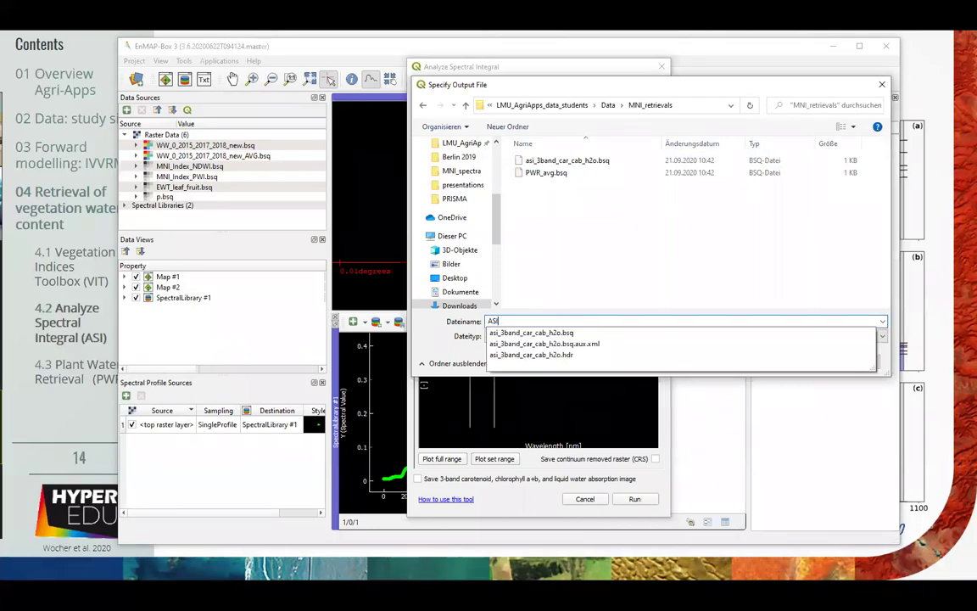
left_click(405, 309)
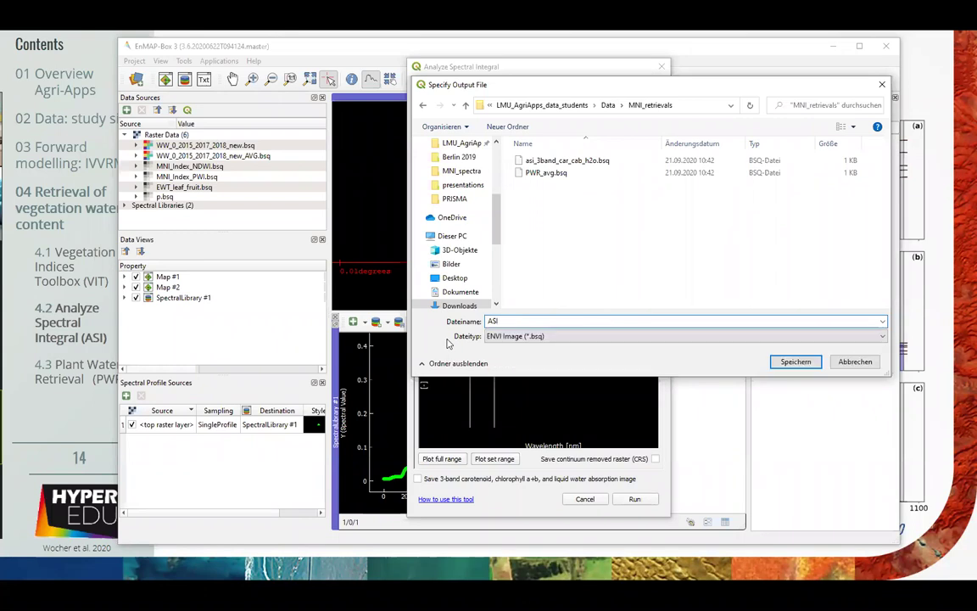
left_click(789, 361)
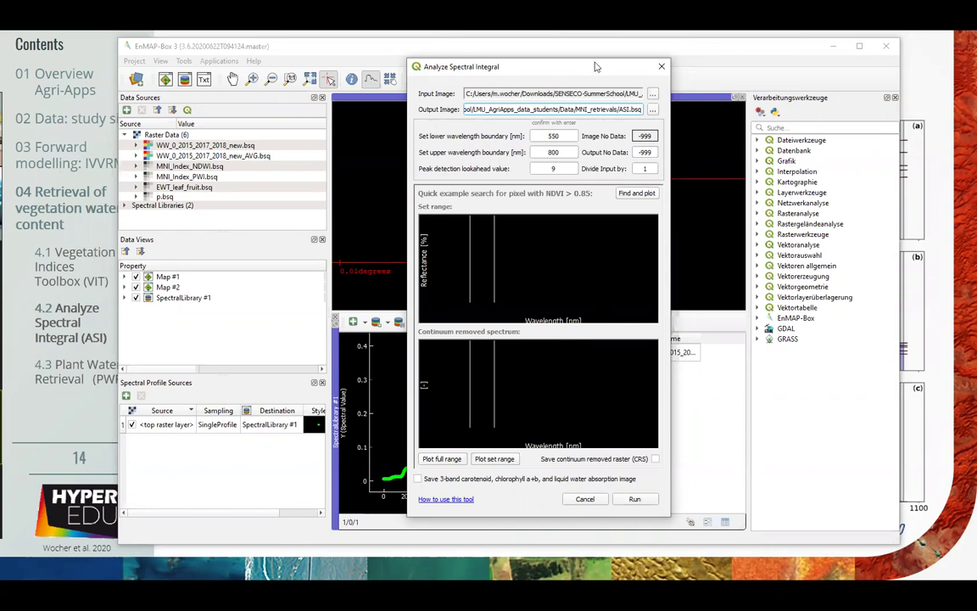
Try the quick example search for a pixel with NDVI > 0.85 and plot its spectrum
left_click_drag(595, 67, 618, 58)
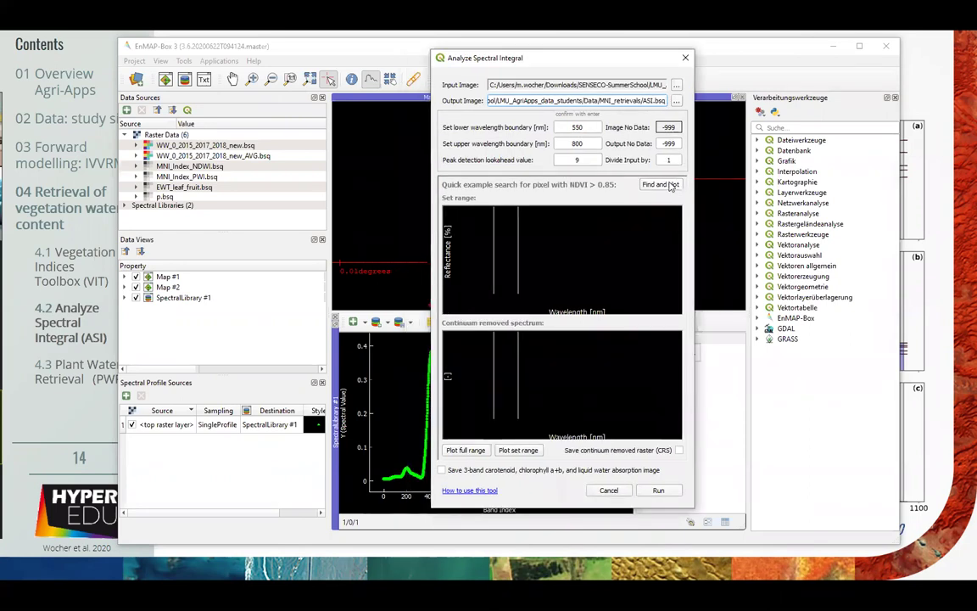
left_click(668, 185)
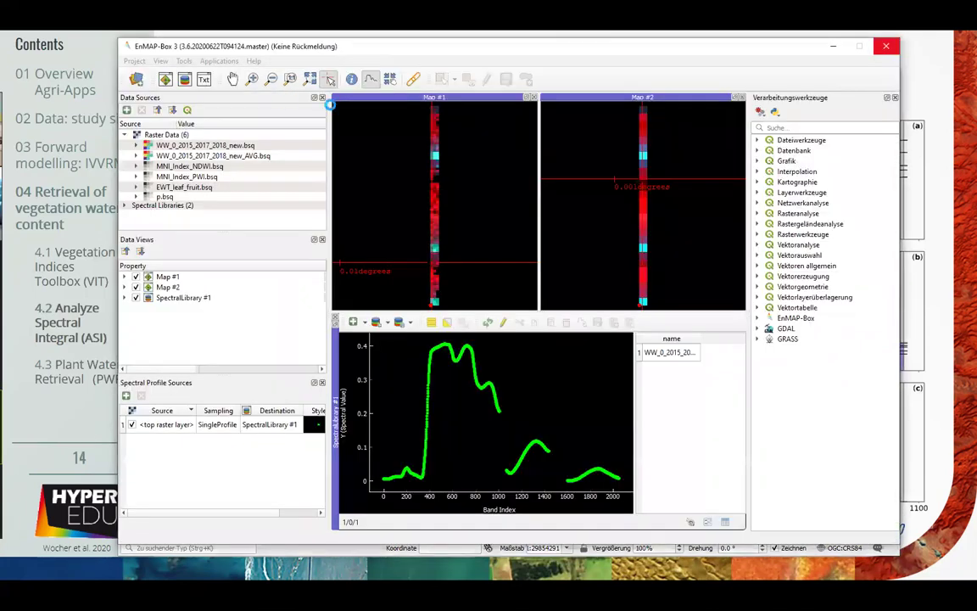
Close the unresponsive EnMAP-Box, relaunch it from an empty QGIS project, and dismiss the application error notice
left_click(888, 49)
left_click(472, 313)
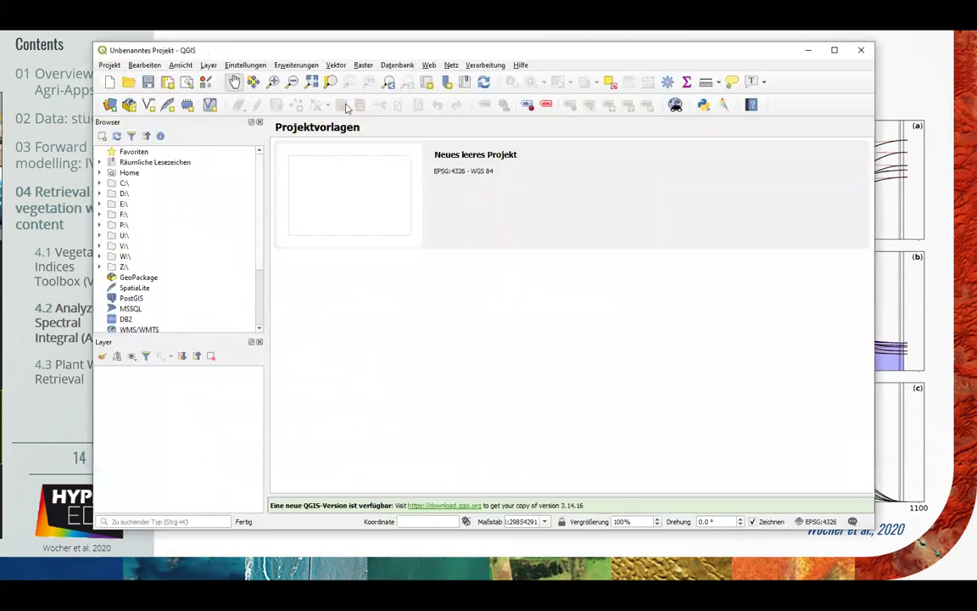
left_click(723, 105)
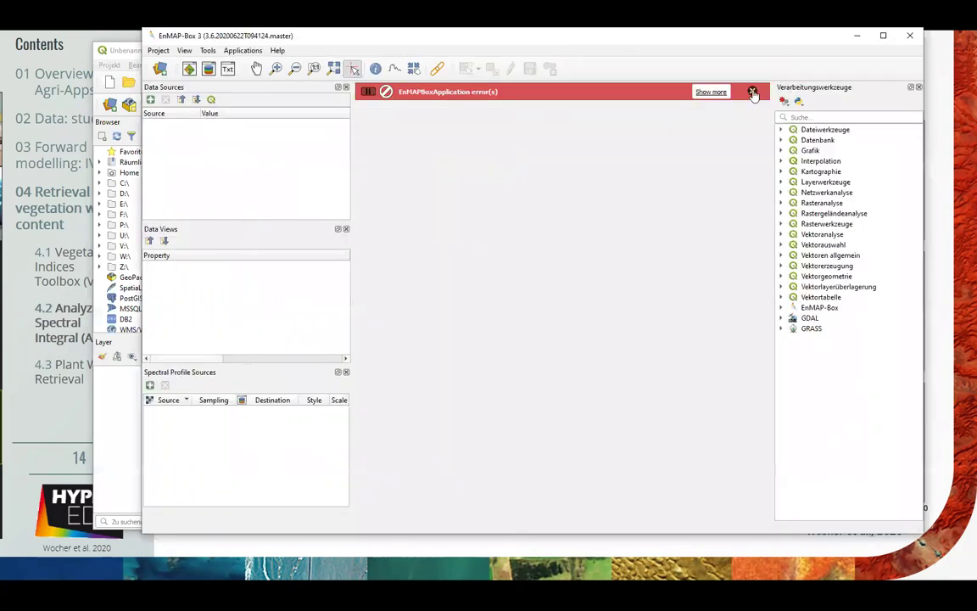
left_click(750, 91)
Start Analyze Spectral Integral and load WW_0_2015_2017_2018_new_AVG.bsq from the MNI_spectra folder as input image
left_click(243, 50)
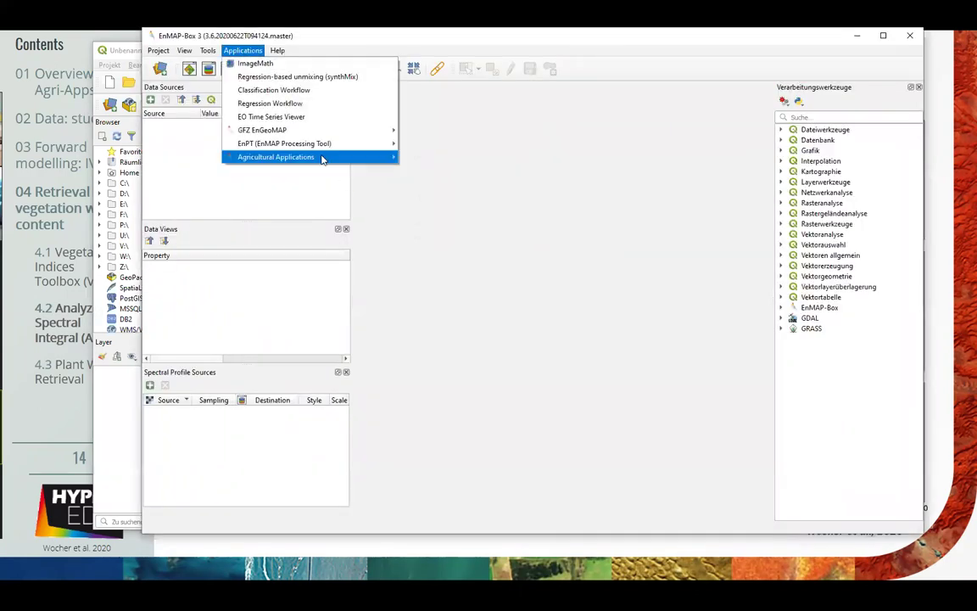
mouse_move(323, 157)
left_click(512, 225)
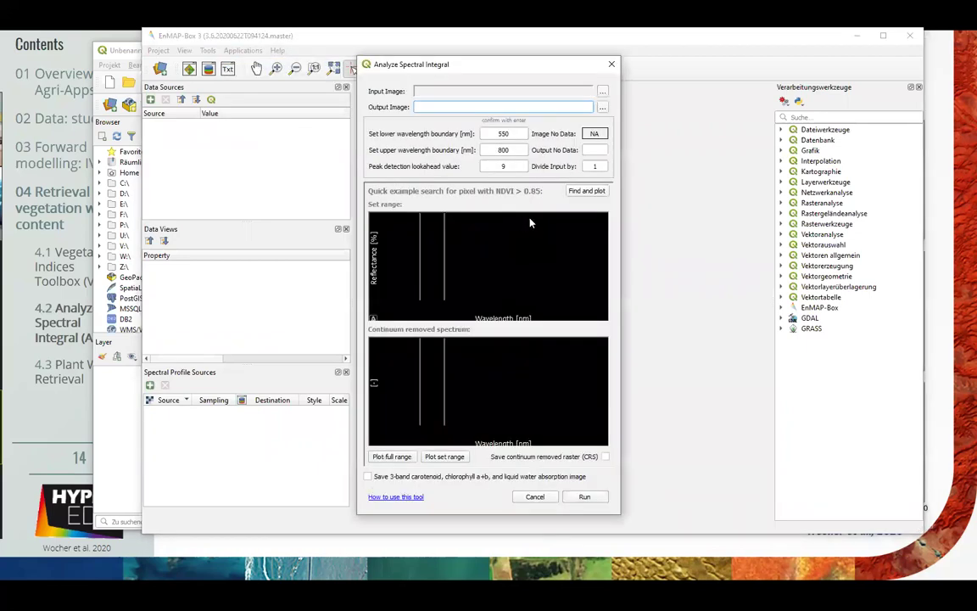
left_click(602, 90)
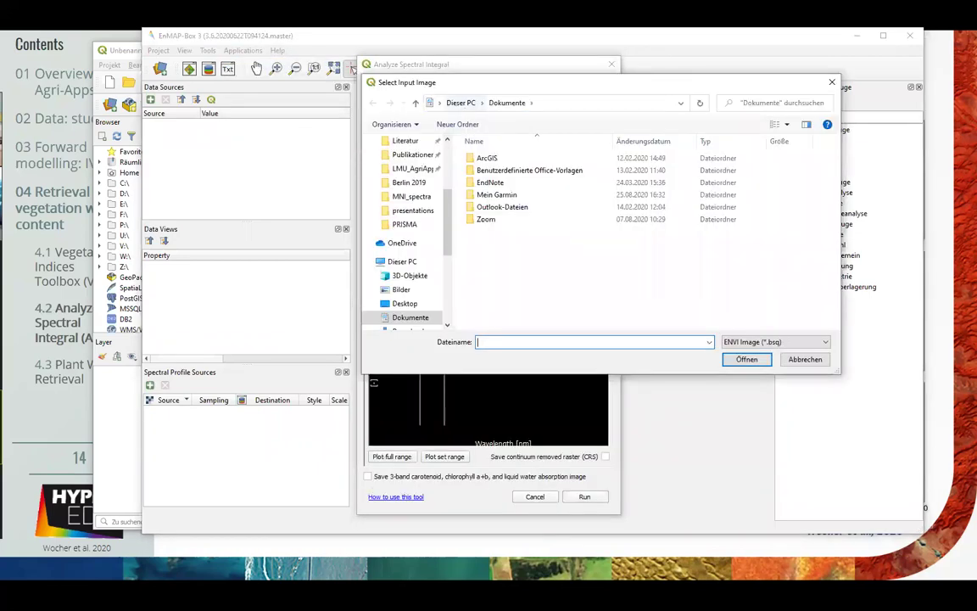
key("alt+Tab")
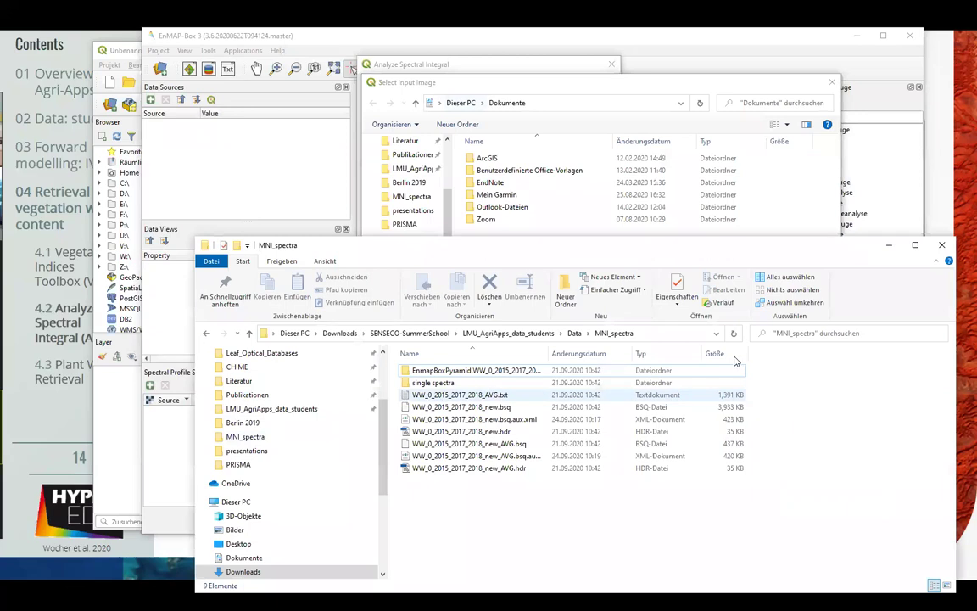
left_click(677, 336)
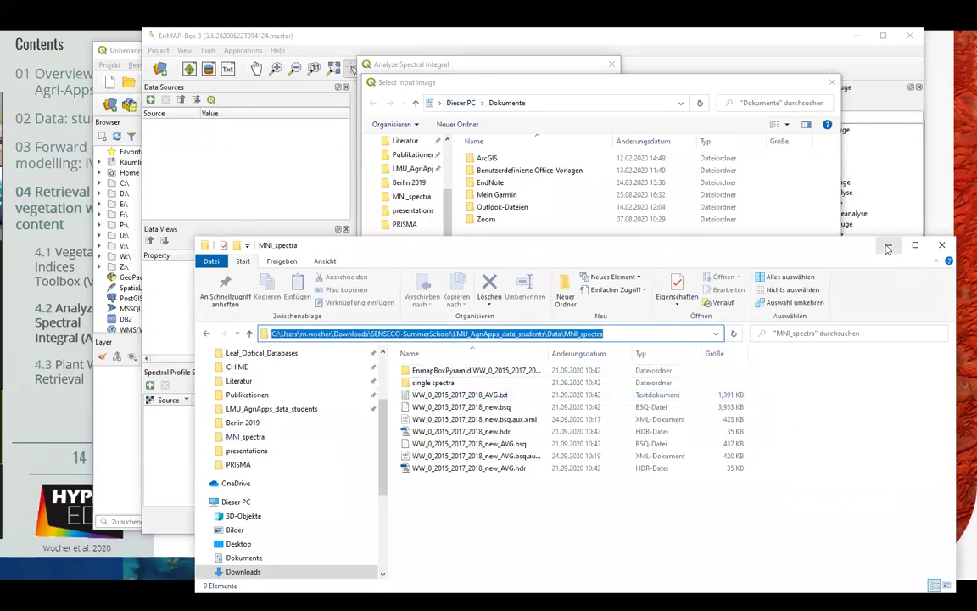
key("alt+Tab")
left_click(592, 102)
key("ctrl+v")
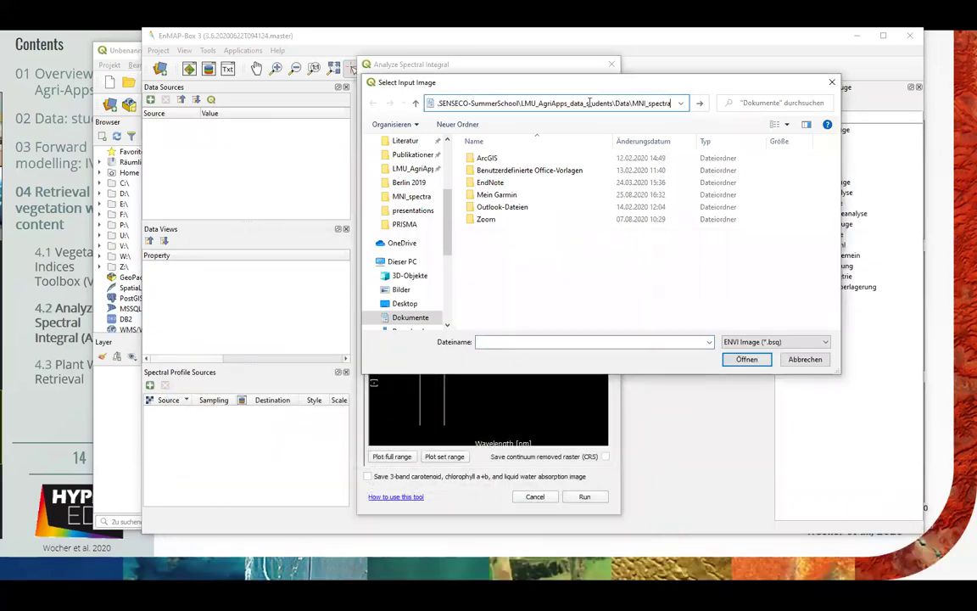
key("Return")
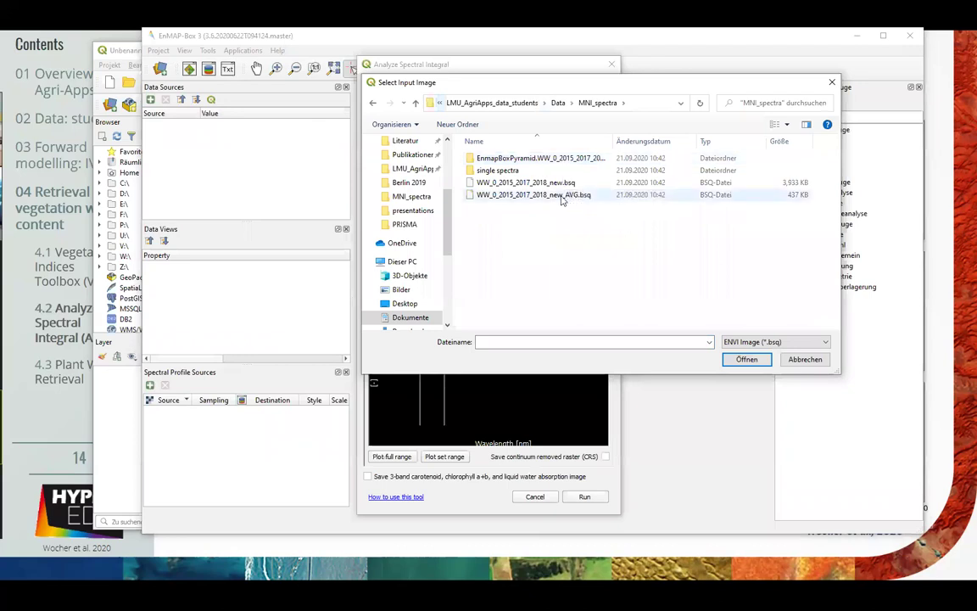
left_click(560, 195)
left_click(759, 360)
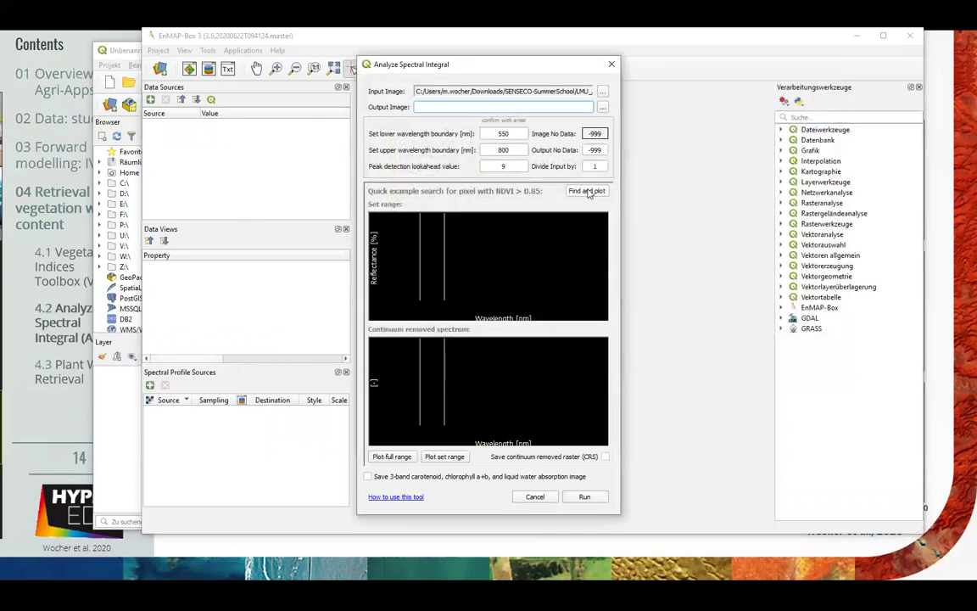
Plot an example pixel with NDVI > 0.85 and enable saving the 3-band absorption image and the continuum removed raster
left_click(594, 191)
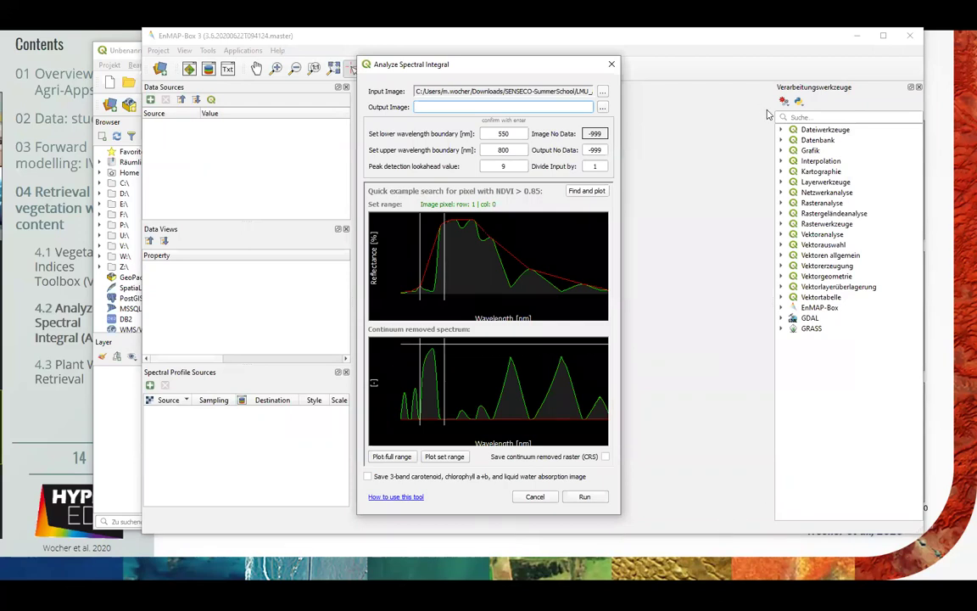
left_click(368, 477)
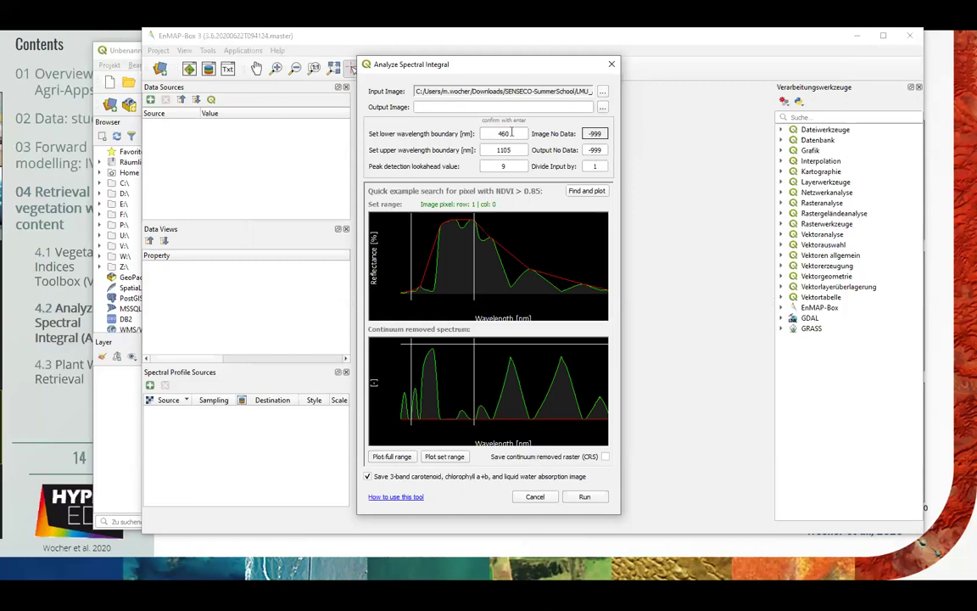
left_click_drag(478, 64, 497, 68)
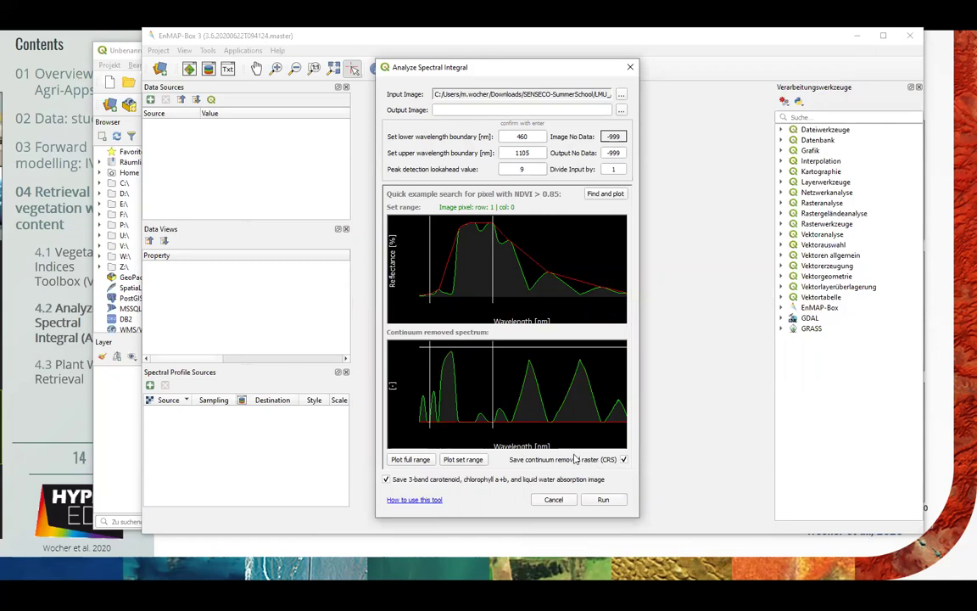
Run the spectral integral analysis and close its progress window
left_click(603, 499)
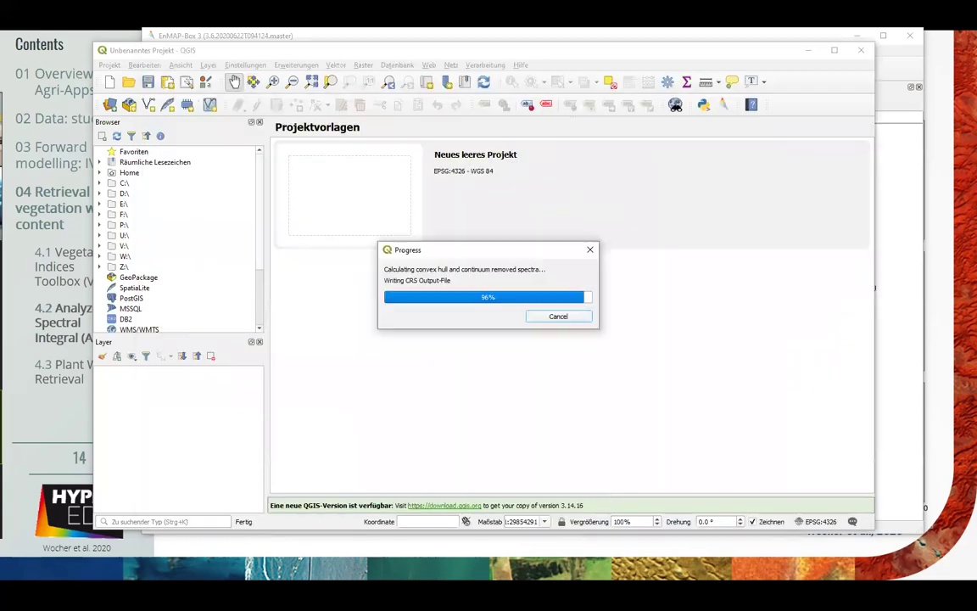
left_click(590, 250)
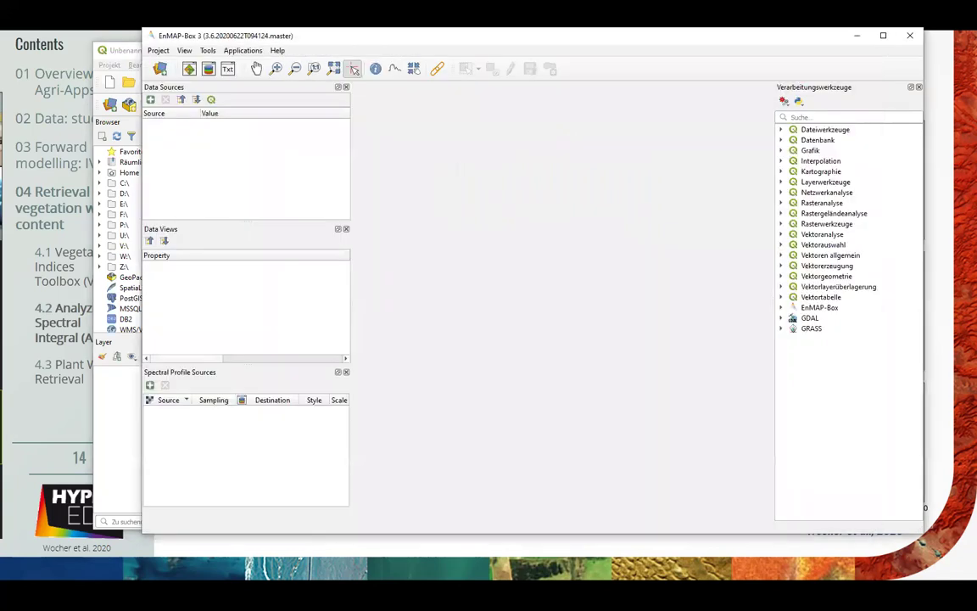
left_click(244, 77)
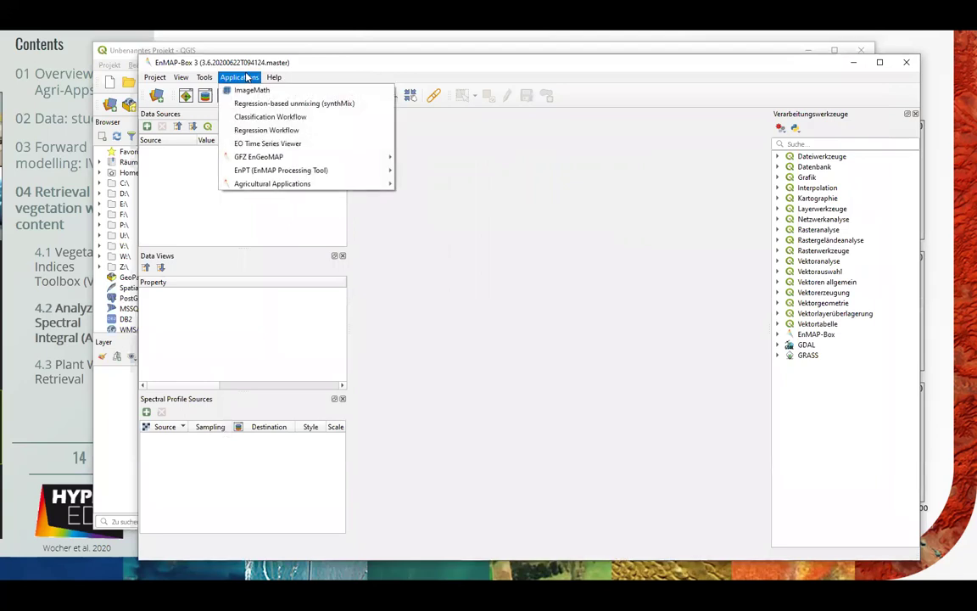
left_click(241, 77)
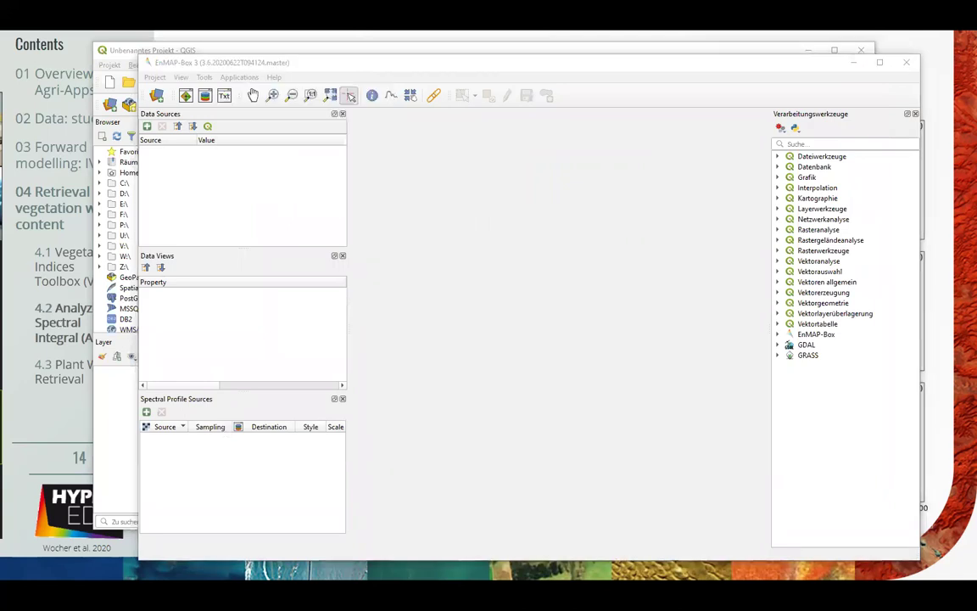
Add WW_0_2015_2017_2018_new_AVG.bsq, EWT_leaf_fruit.bsq and asi_3band_car_cab_h2o.bsq from the data folders as raster data sources
key("alt+Tab")
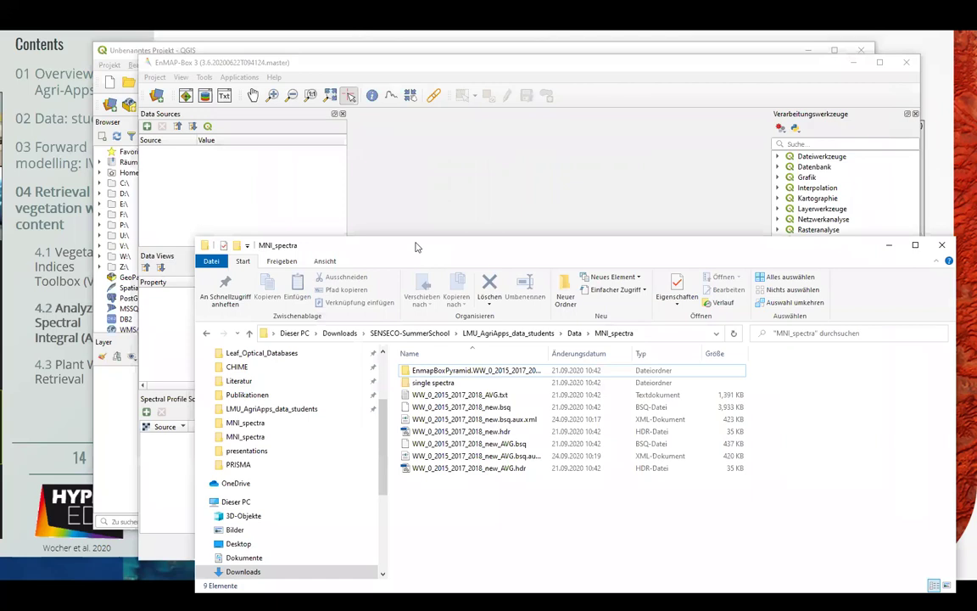
key("alt+Tab")
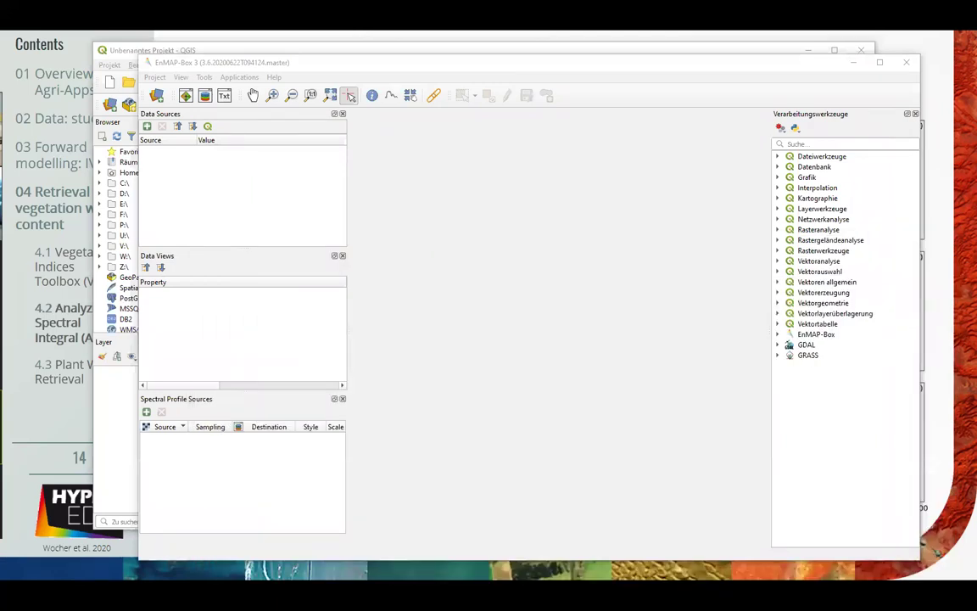
left_click_drag(125, 201, 188, 196)
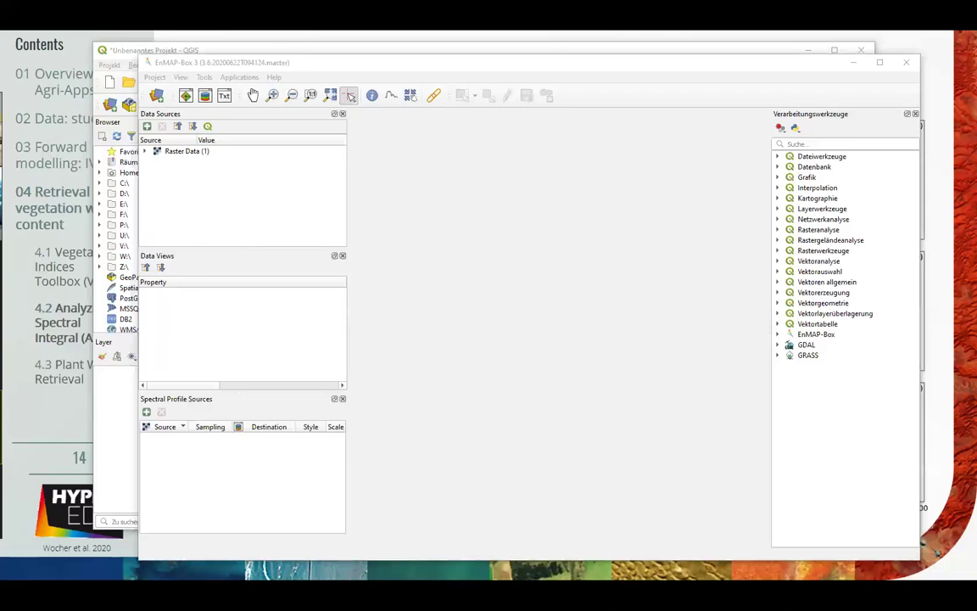
left_click_drag(137, 212, 185, 202)
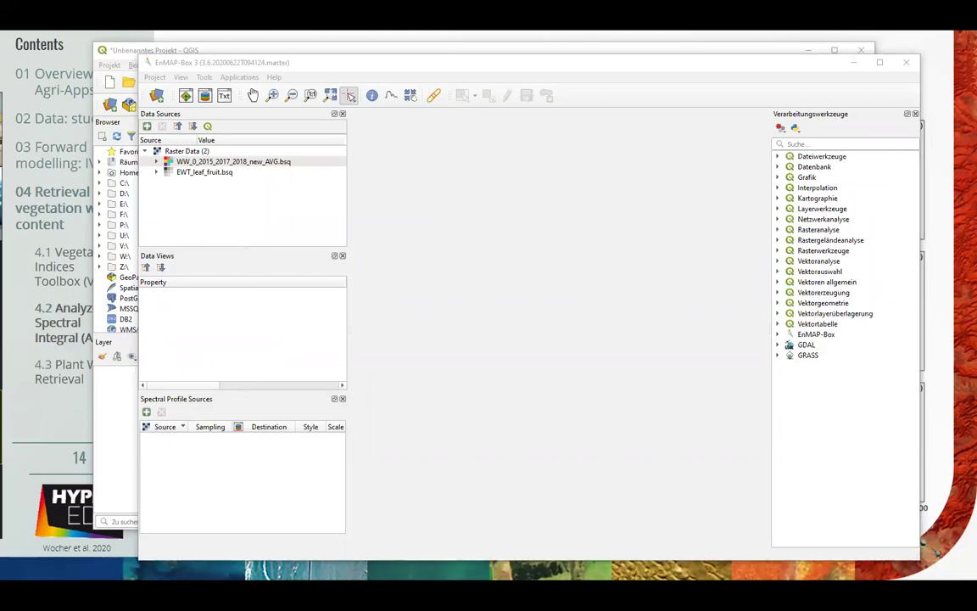
key("alt+Tab")
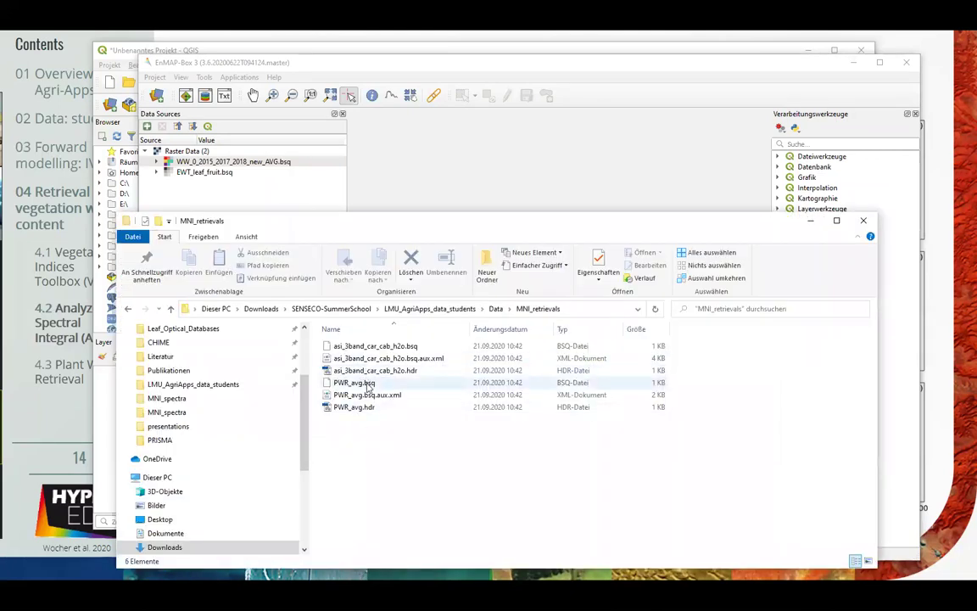
left_click_drag(377, 346, 175, 180)
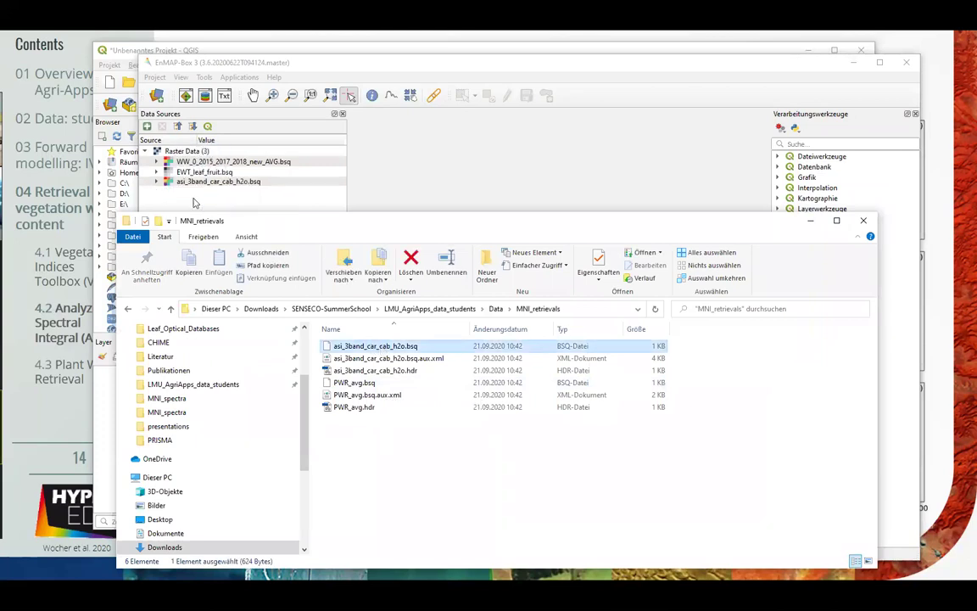
left_click(811, 223)
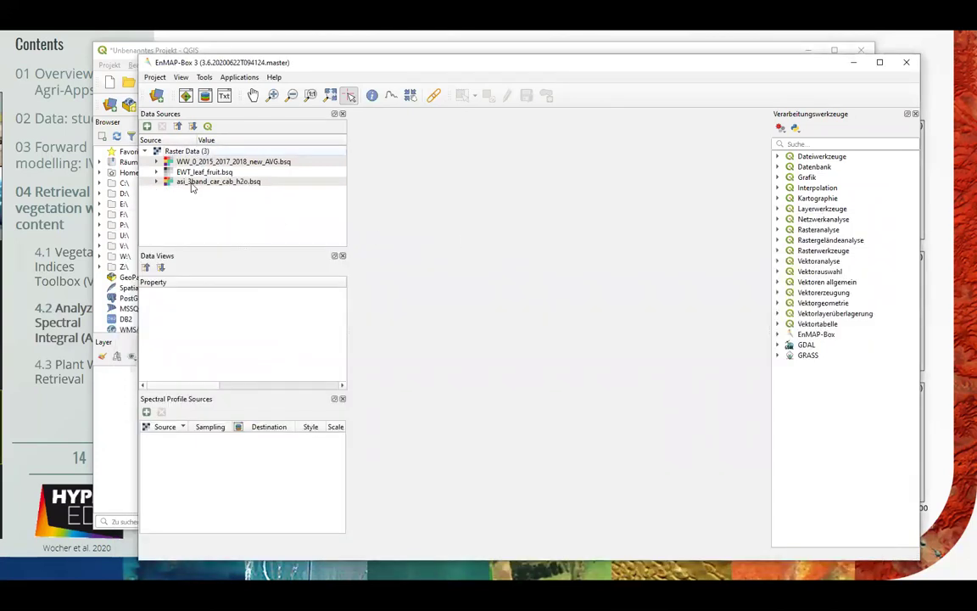
Open asi_3band_car_cab_h2o.bsq in a new map with default colors and mark a pixel midway along the strip
right_click(190, 183)
mouse_move(275, 221)
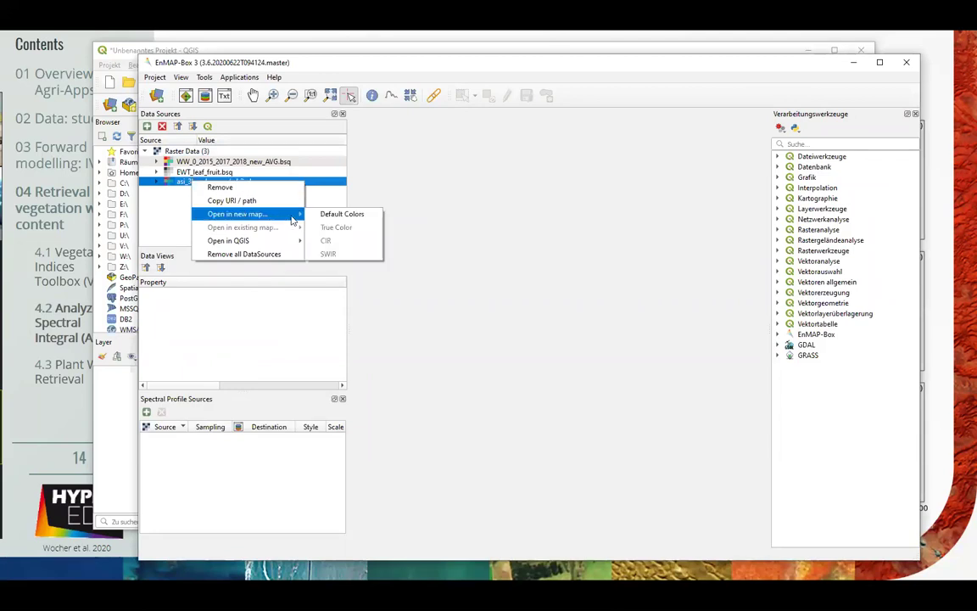
left_click(331, 215)
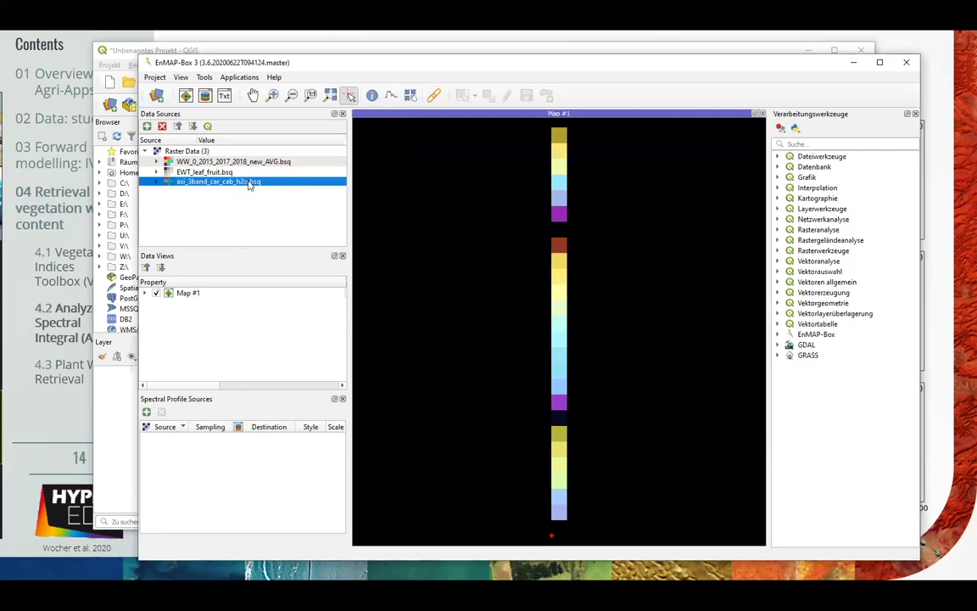
left_click(204, 198)
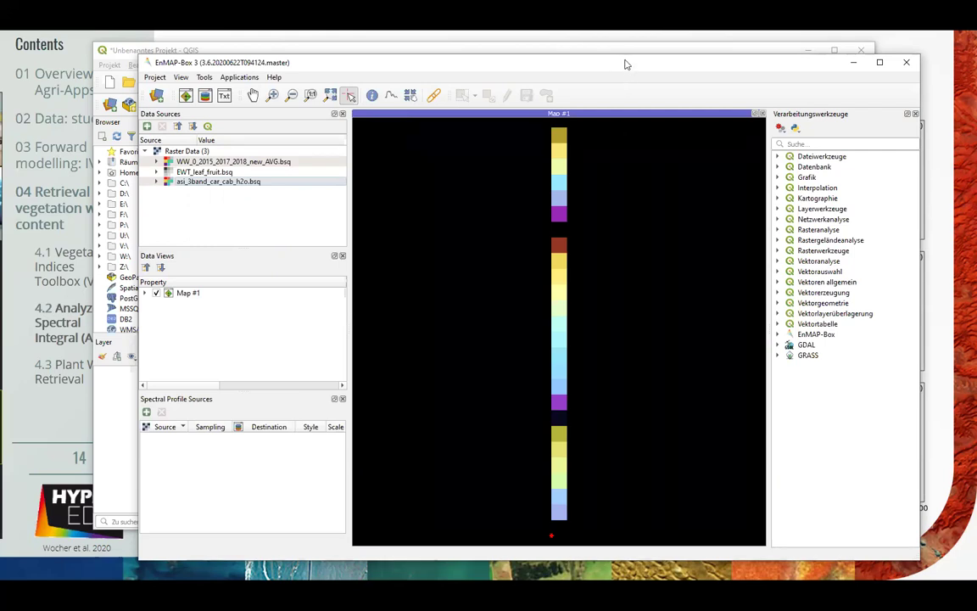
left_click_drag(625, 64, 638, 59)
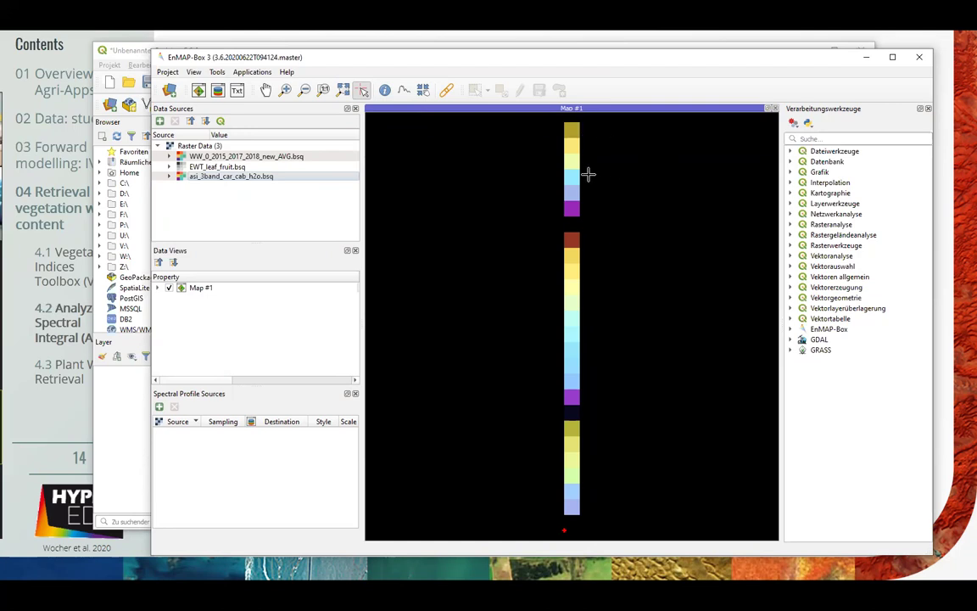
left_click(570, 319)
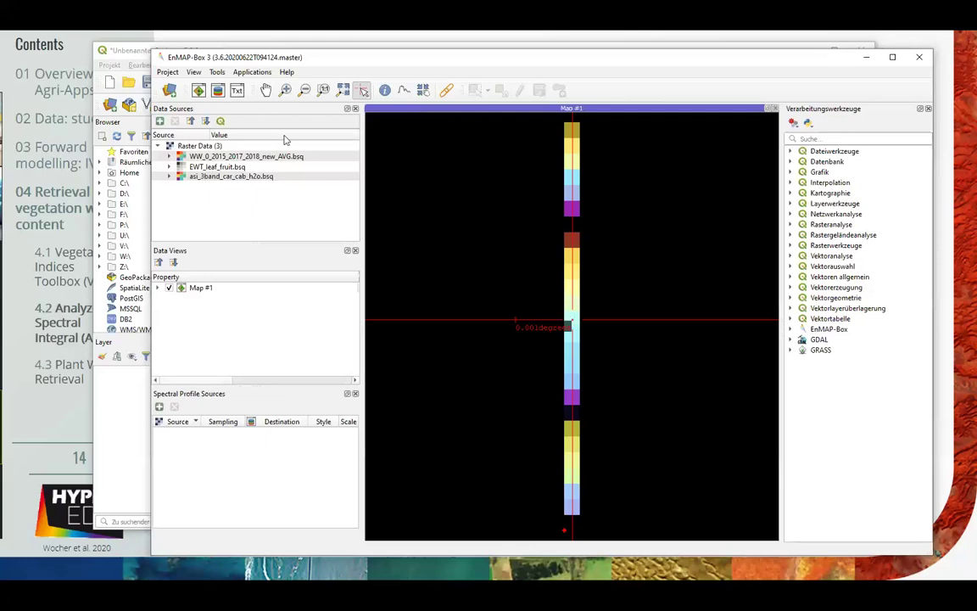
Open WW_0_2015_2017_2018_new_AVG.bsq in a second new map with the CIR band combination
left_click(216, 176)
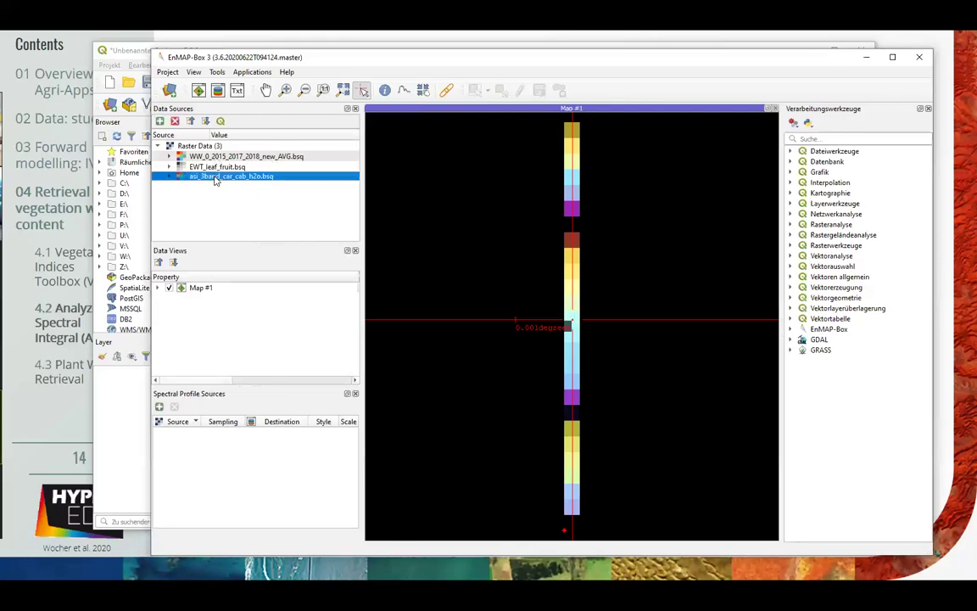
left_click(217, 157)
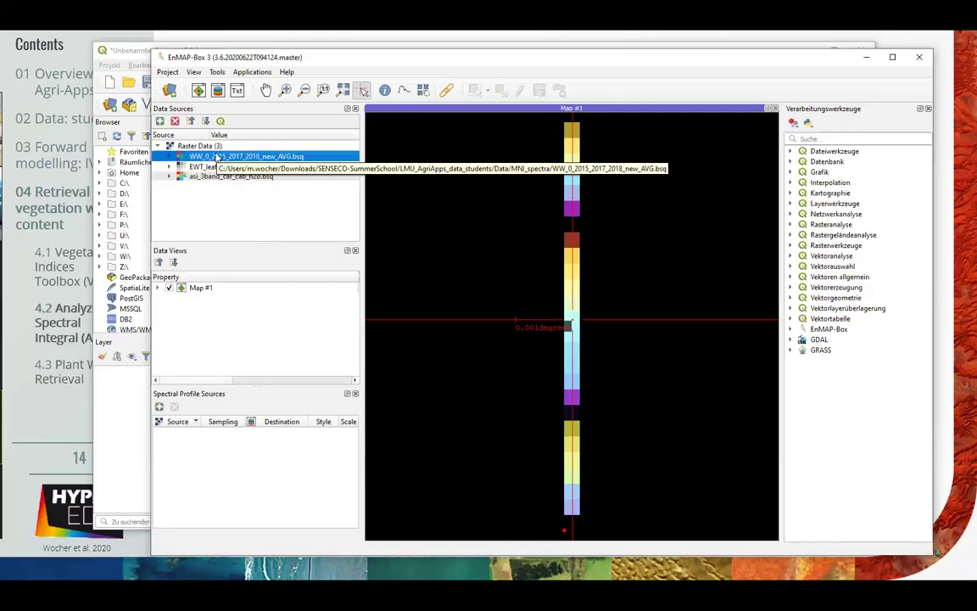
right_click(217, 157)
mouse_move(309, 188)
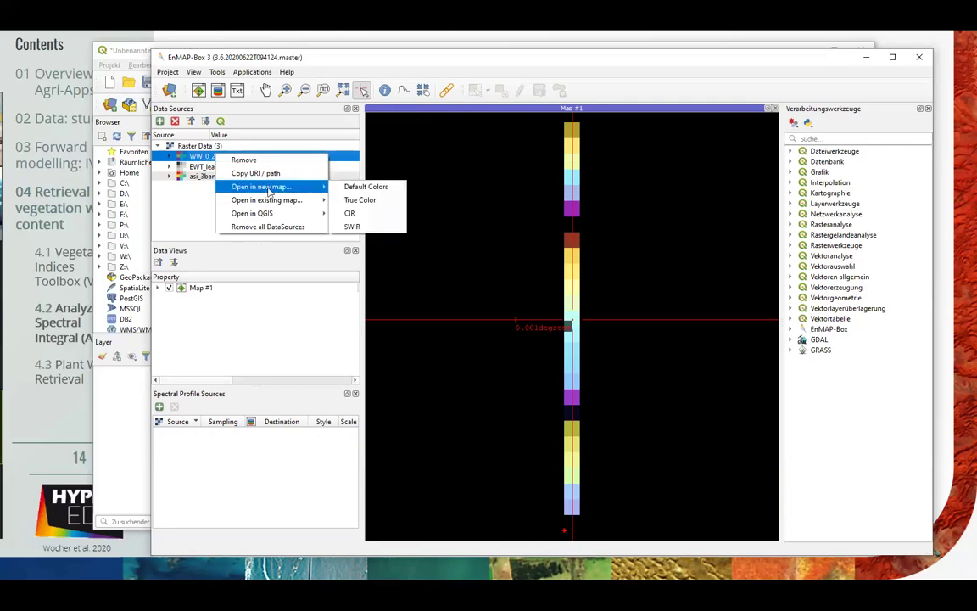
left_click(350, 213)
left_click_drag(370, 422, 673, 157)
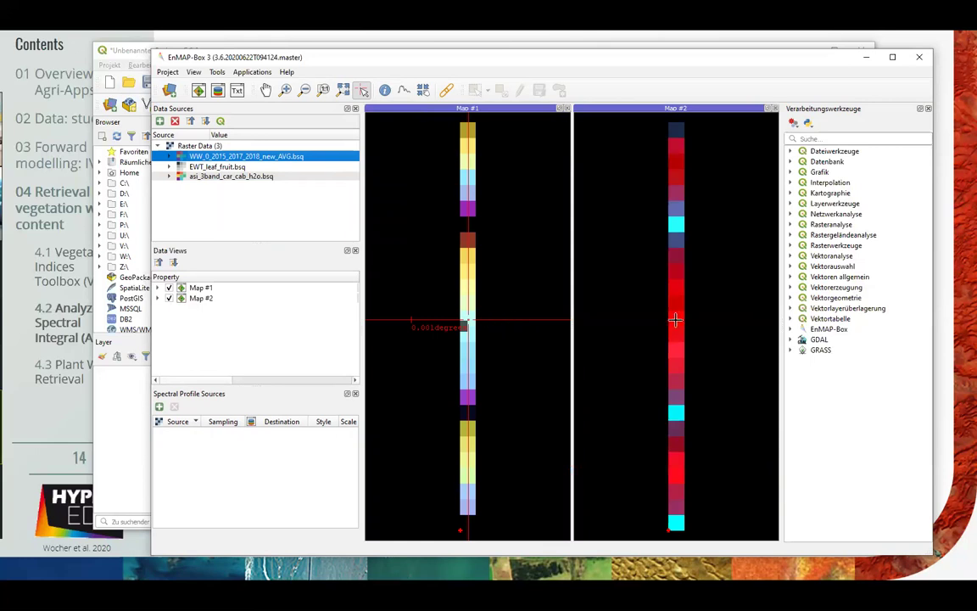
Plot the spectral profiles of a mid-strip pixel and one further up in the CIR map
left_click(615, 322)
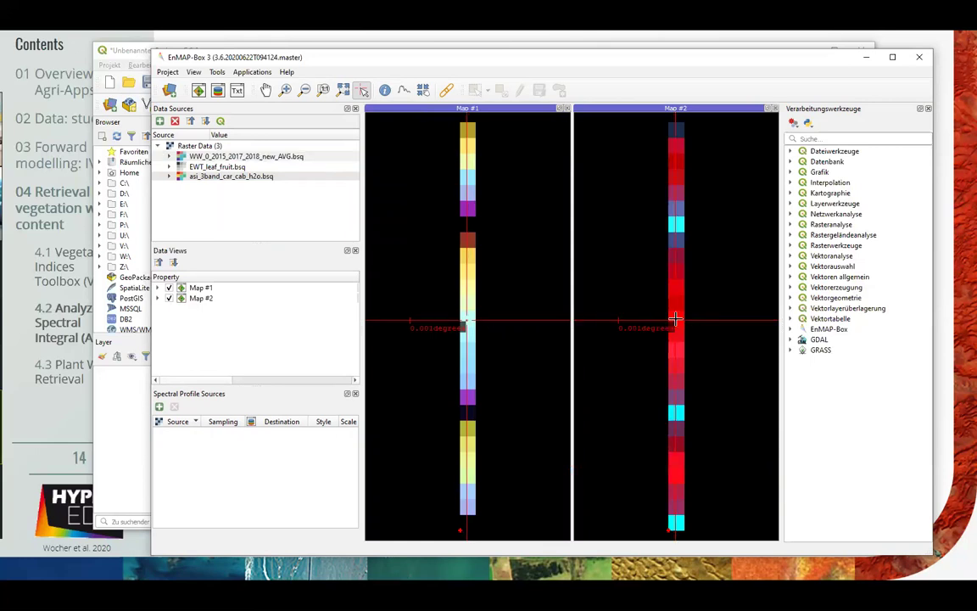
left_click(403, 90)
left_click(676, 319)
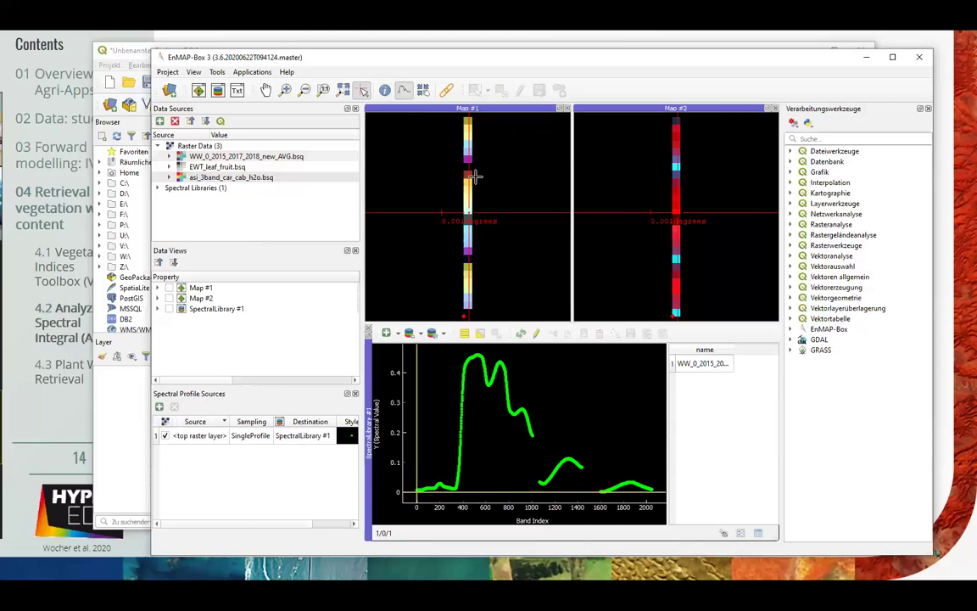
left_click(676, 195)
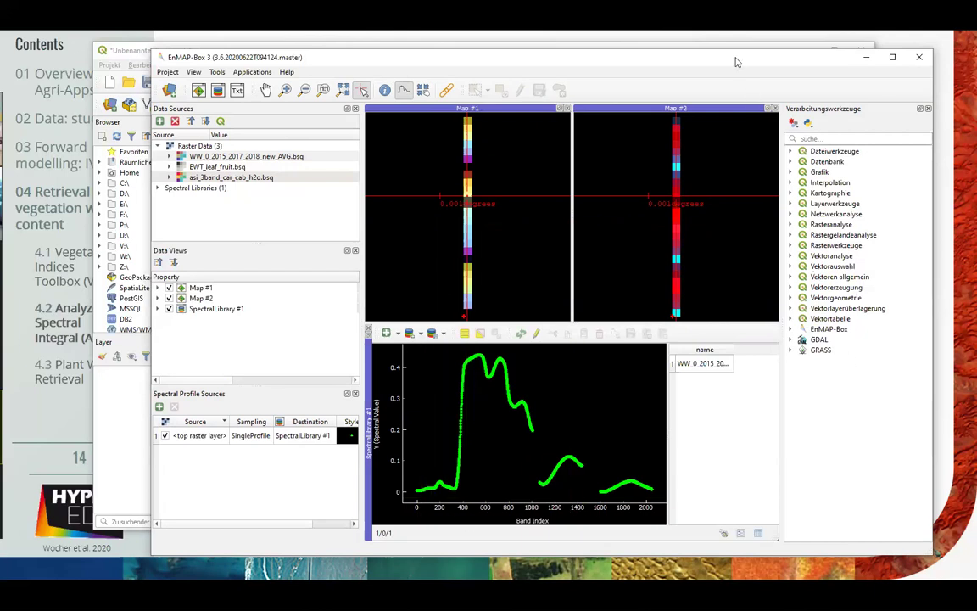
left_click_drag(732, 64, 726, 65)
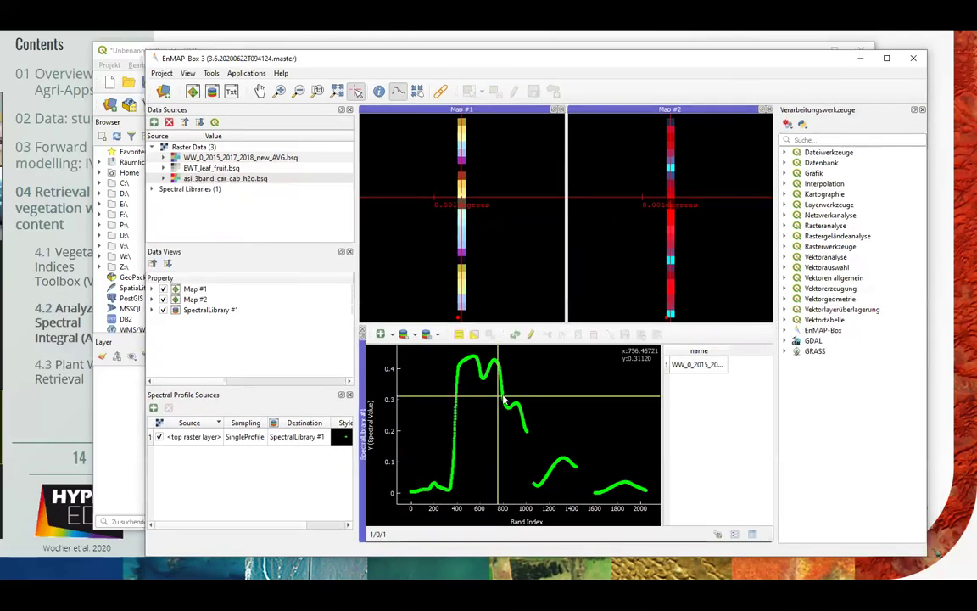
Create a scatter plot of the H2O band of asi_3band_car_cab_h2o.bsq as X against EWT_leaf_fruit.bsq as Y, with a fitted line
left_click(250, 157)
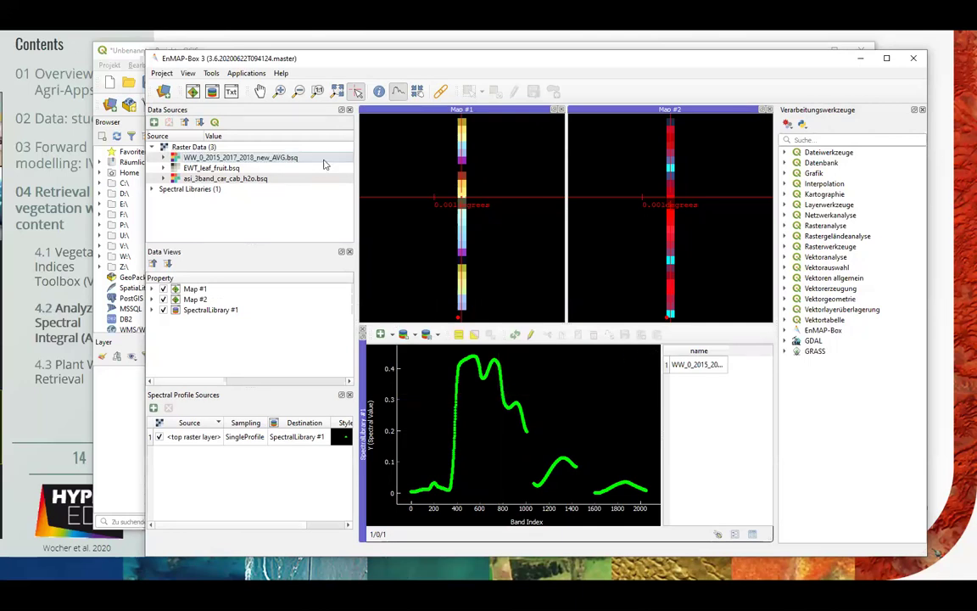
left_click(246, 73)
mouse_move(305, 179)
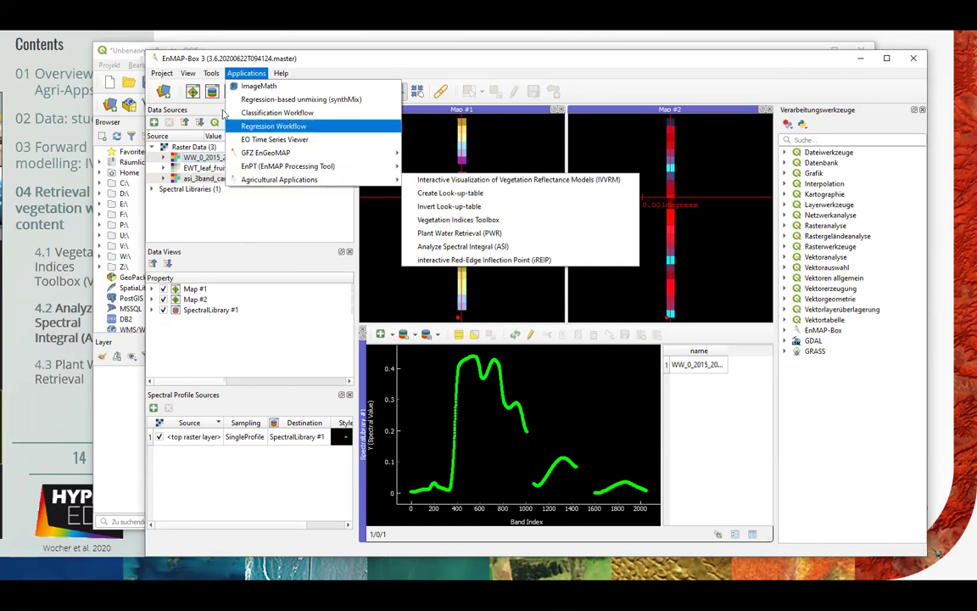
mouse_move(211, 72)
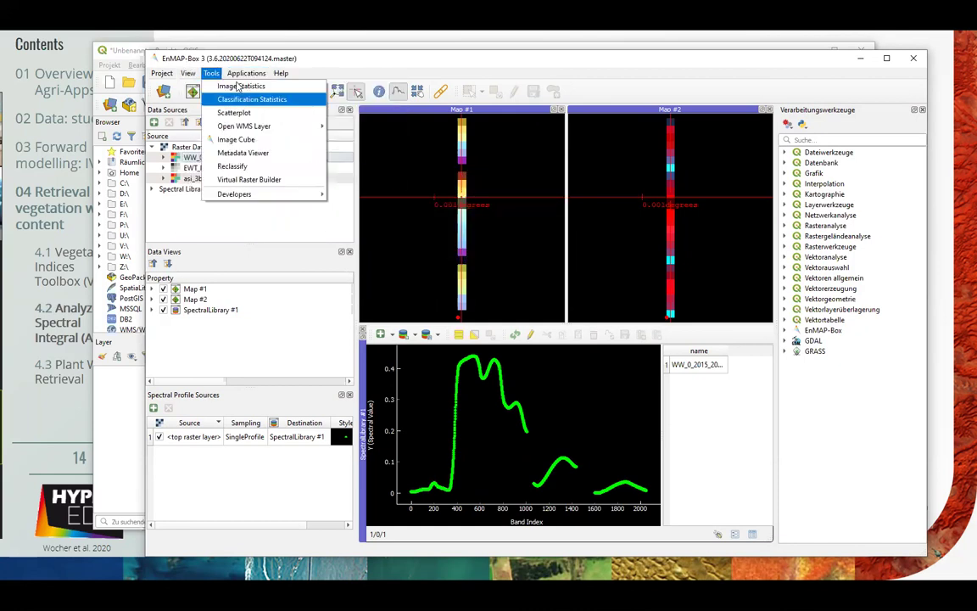
left_click(223, 112)
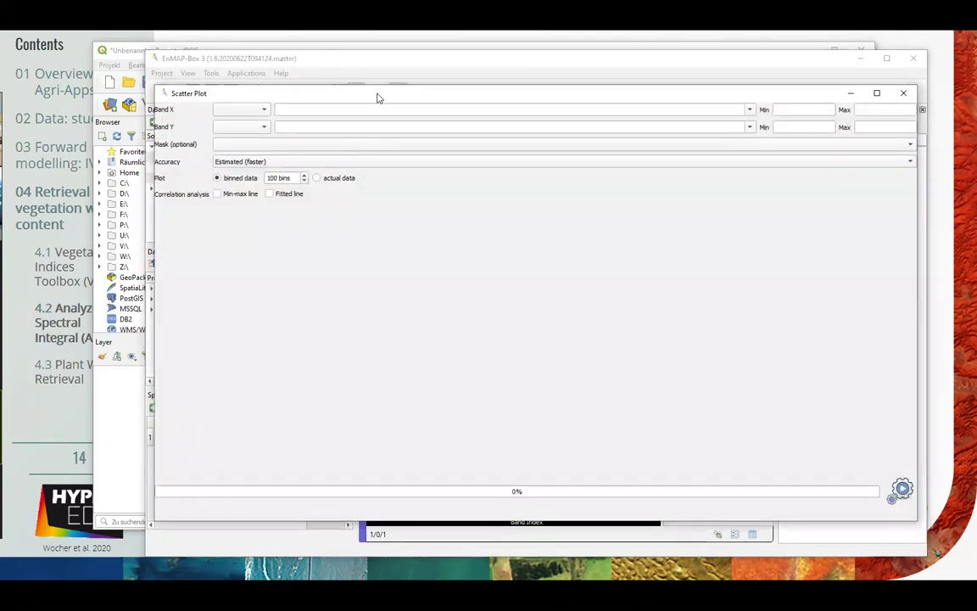
left_click(253, 129)
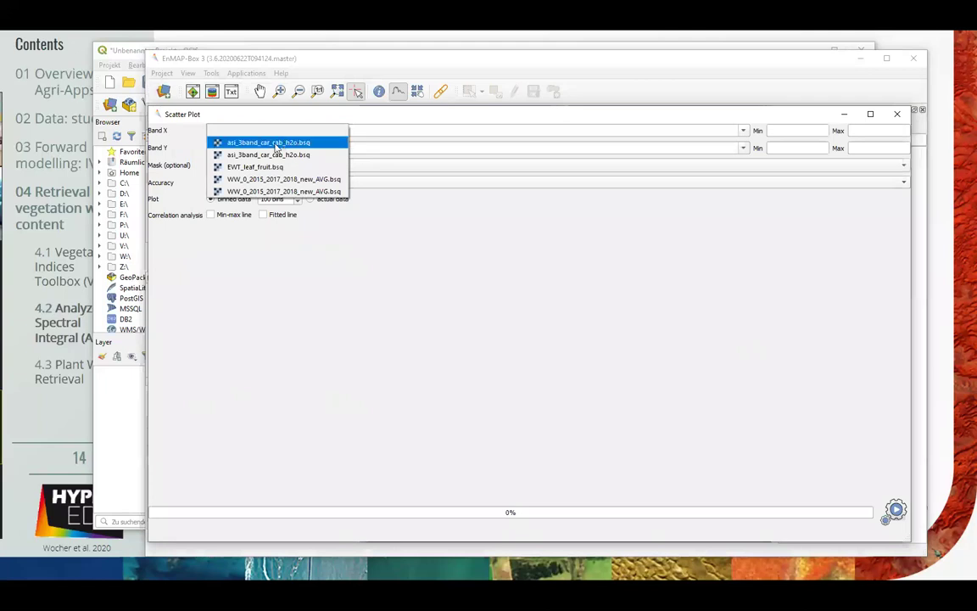
left_click(238, 144)
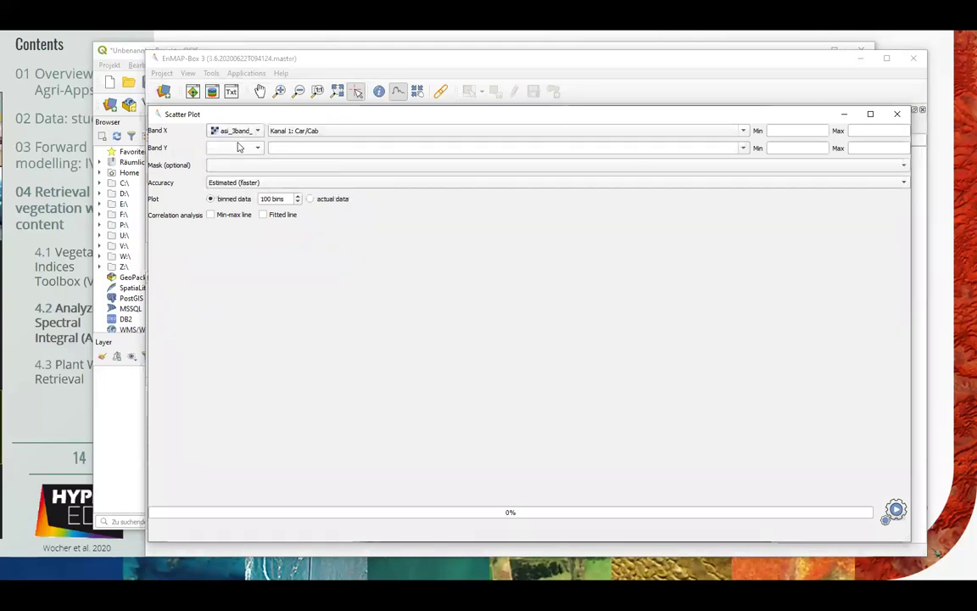
left_click(248, 148)
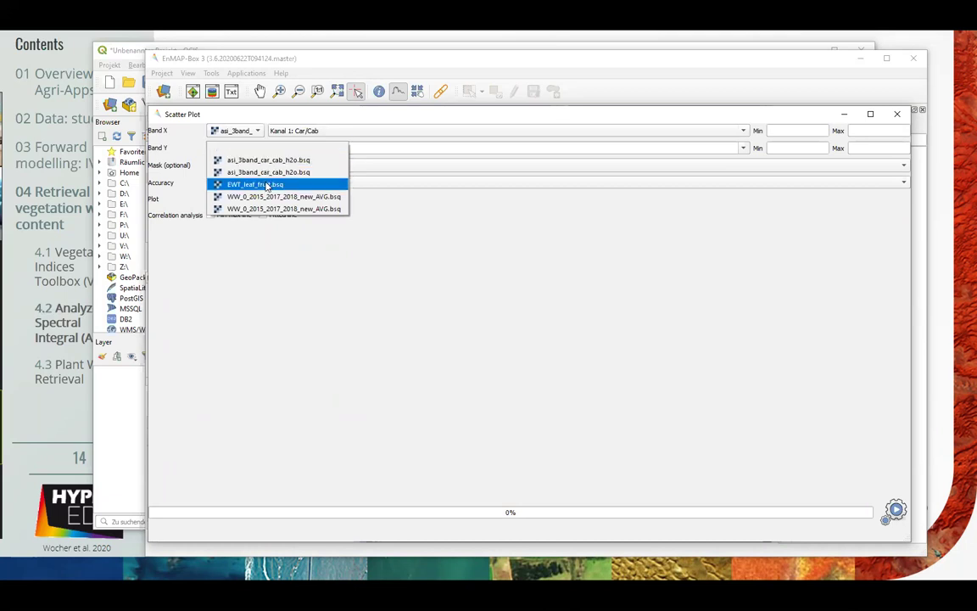
left_click(268, 185)
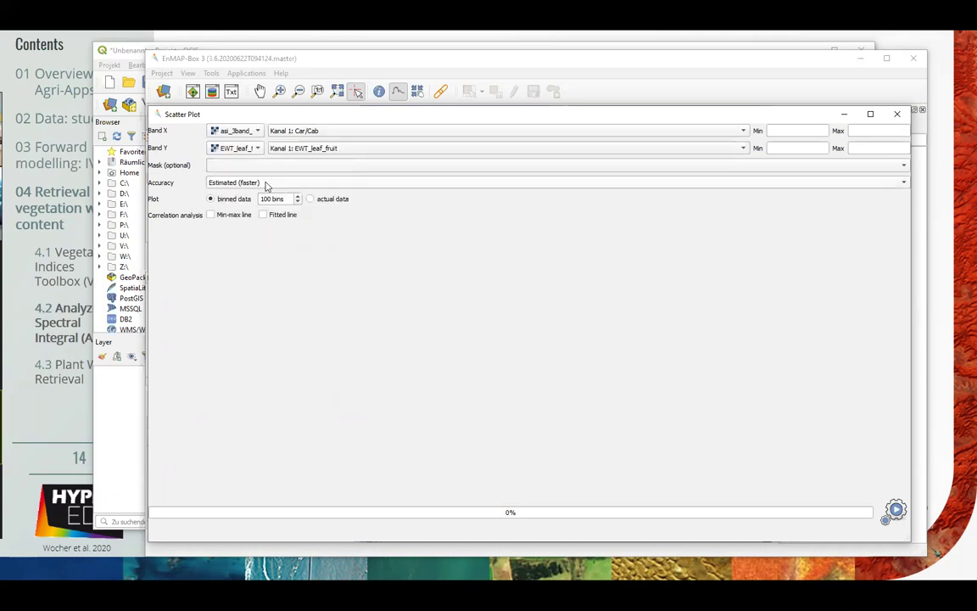
left_click(318, 132)
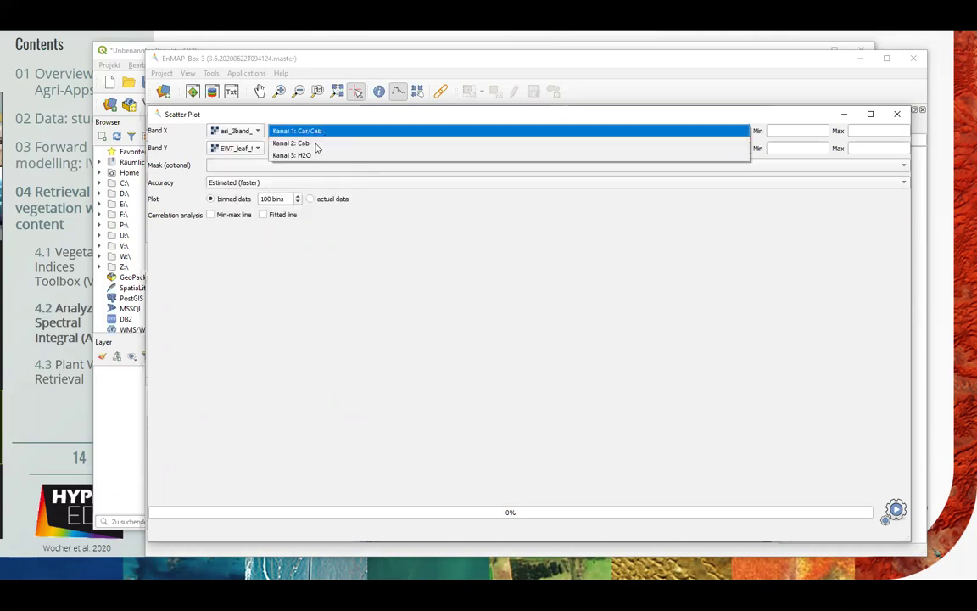
left_click(298, 158)
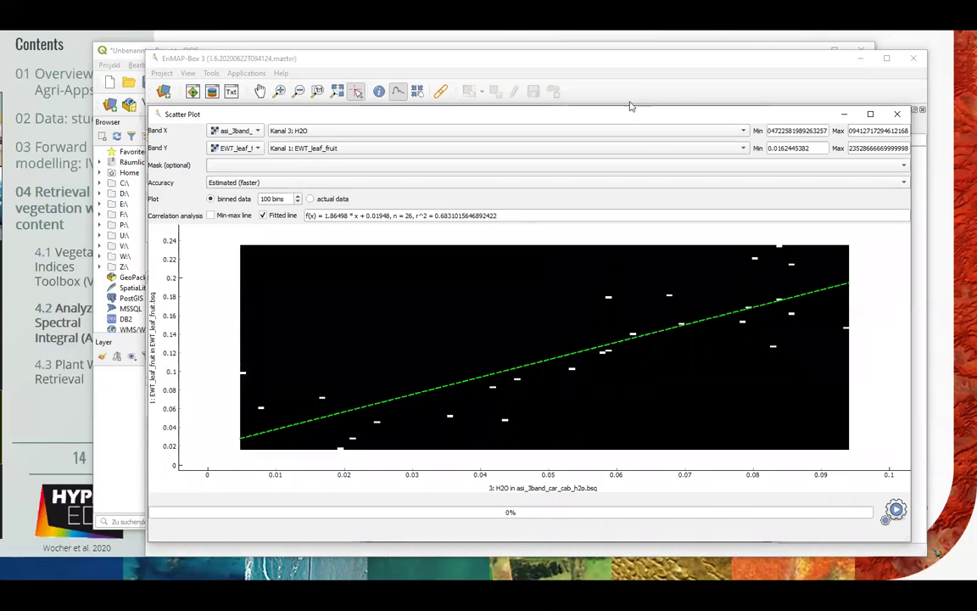
Examine the r^2 of the fitted line in the correlation analysis, and minimize the scatter plot
left_click_drag(630, 106, 628, 94)
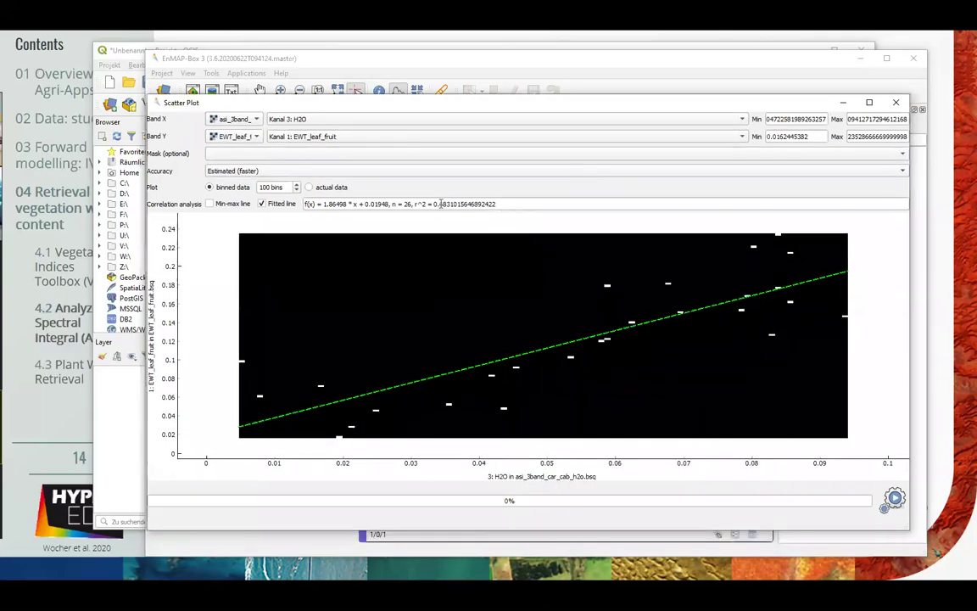
left_click_drag(441, 204, 472, 204)
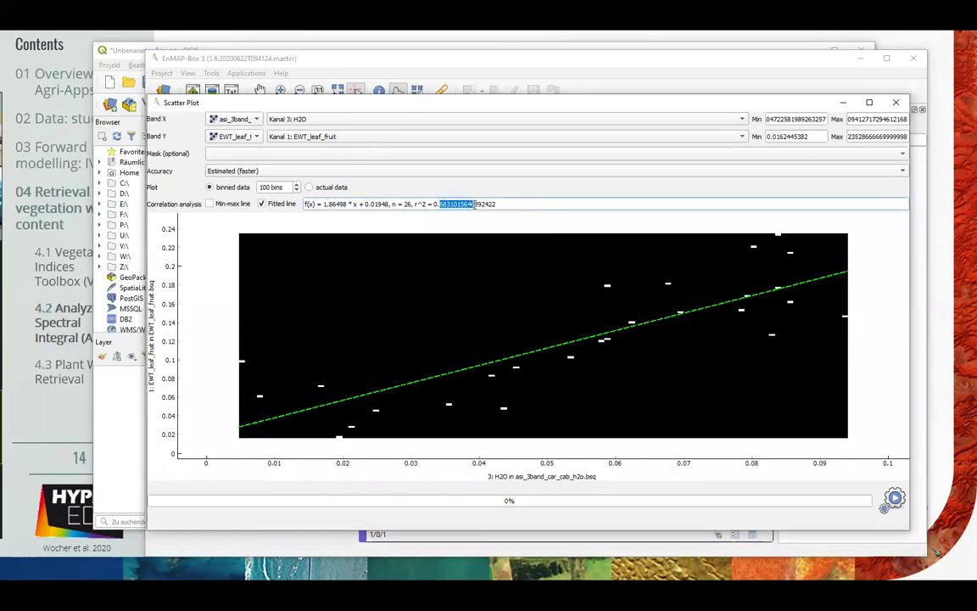
left_click(506, 203)
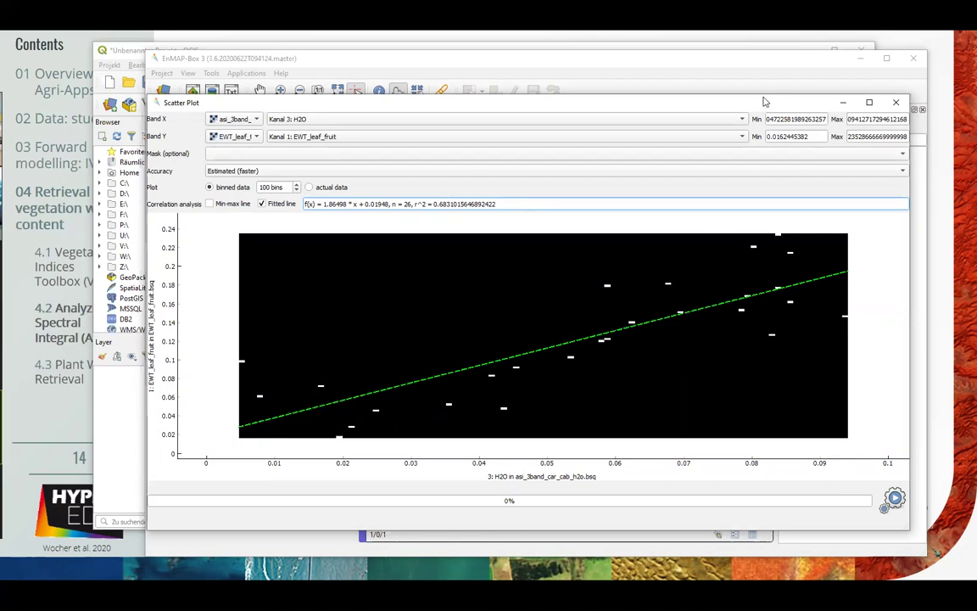
left_click_drag(763, 102, 764, 92)
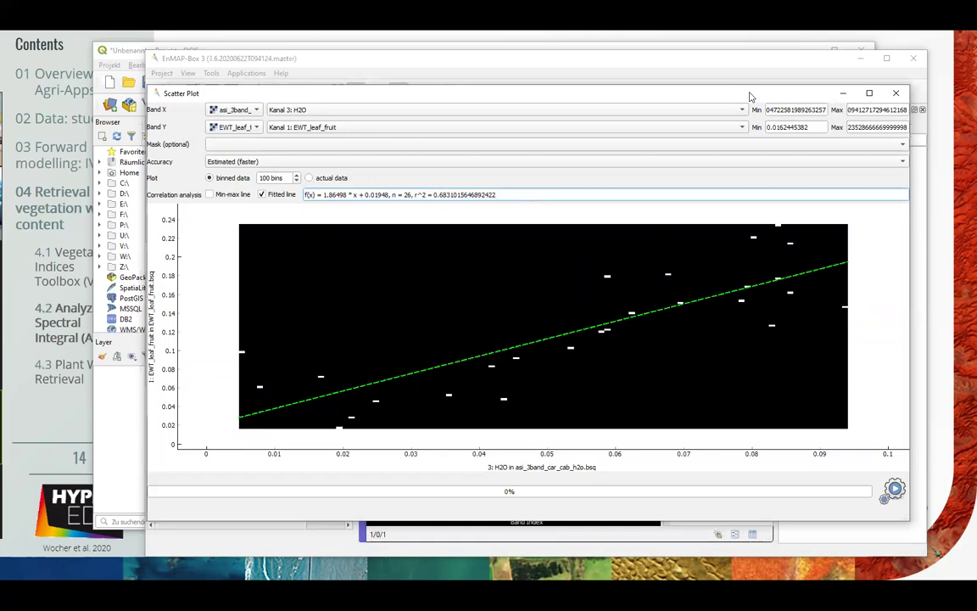
left_click(843, 95)
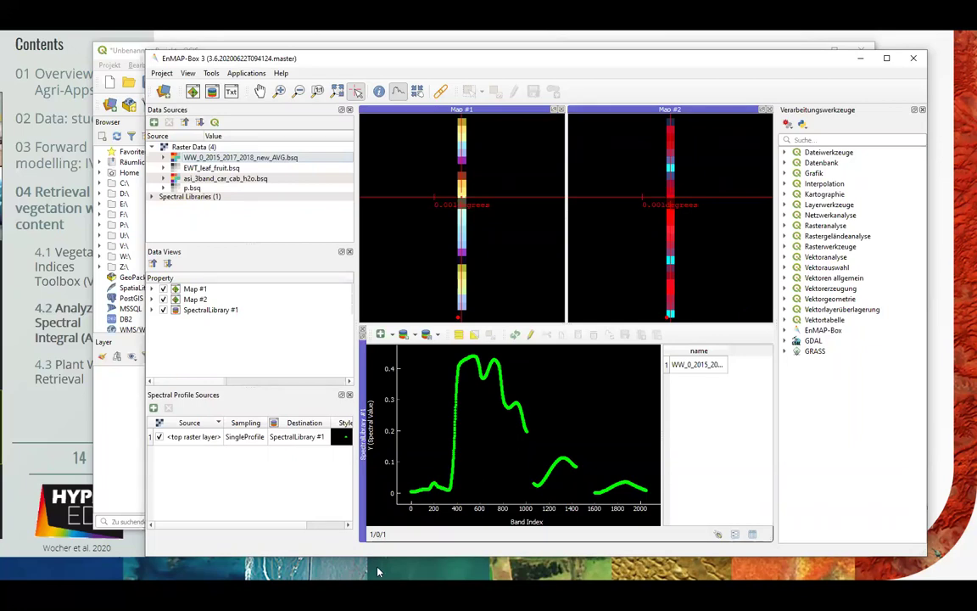
Switch to the presentation and advance to the Plant water retrieval (PWR) slide
key("alt+Tab")
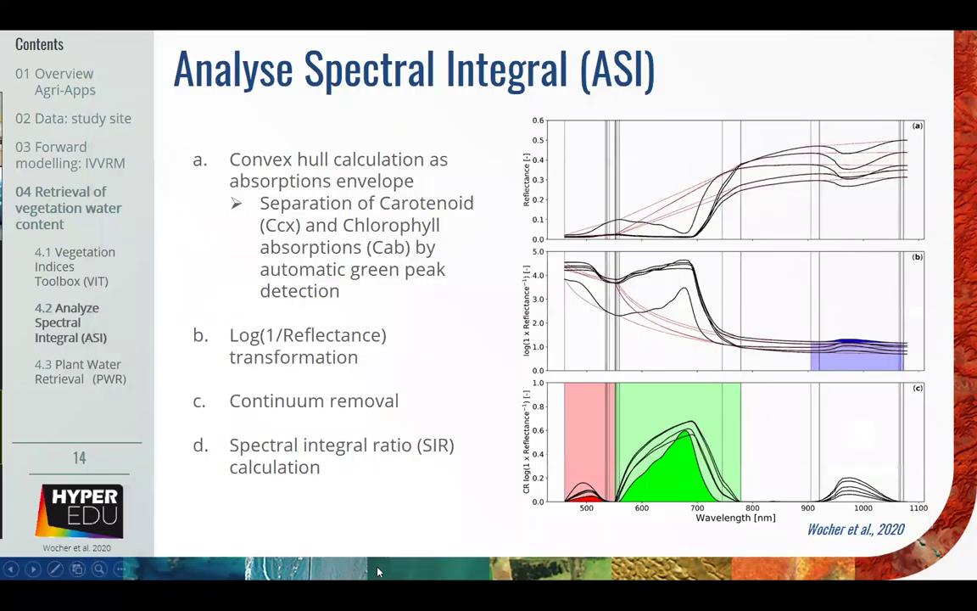
left_click(455, 423)
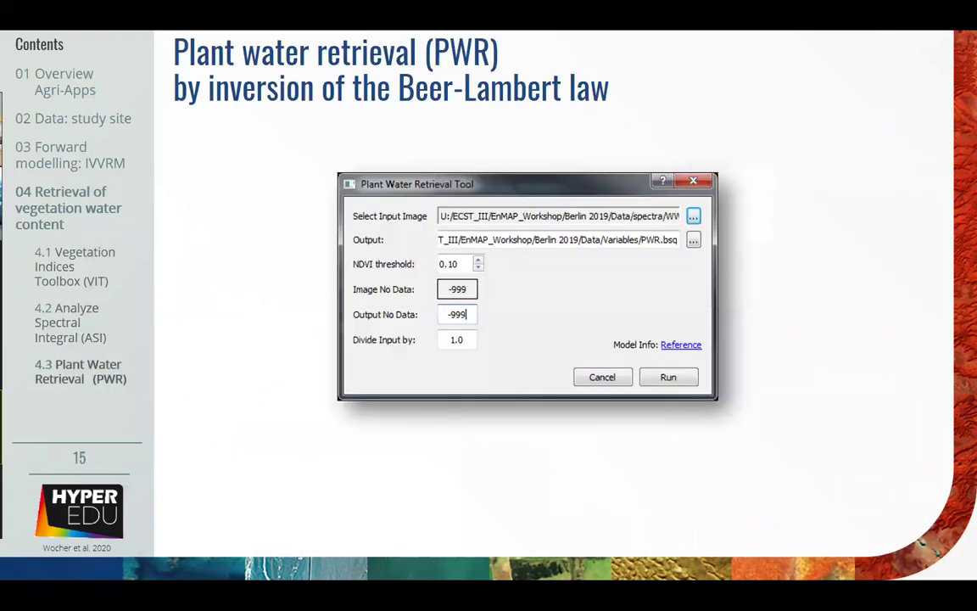
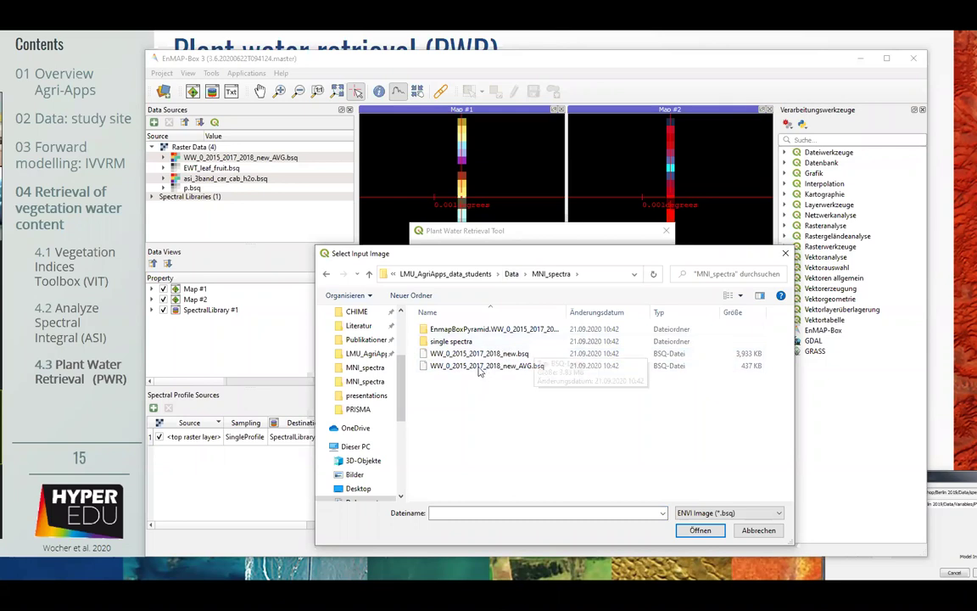
Set WW_0_2015_2017_2018_new_AVG.bsq as the Plant Water Retrieval input image and PWR.bsq in the MNI_retrievals folder as output
left_click(701, 529)
left_click(662, 268)
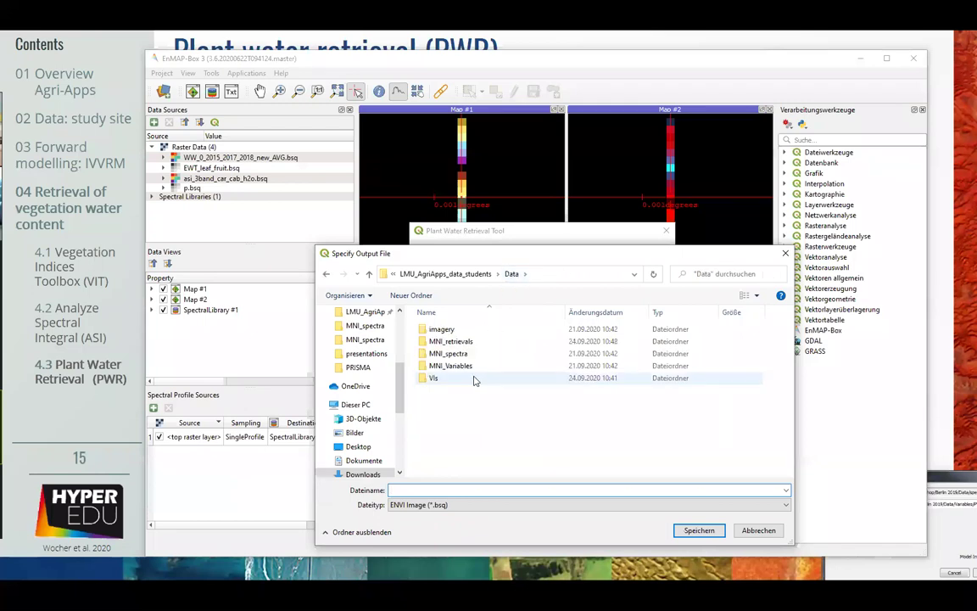
left_click(447, 343)
double_click(447, 343)
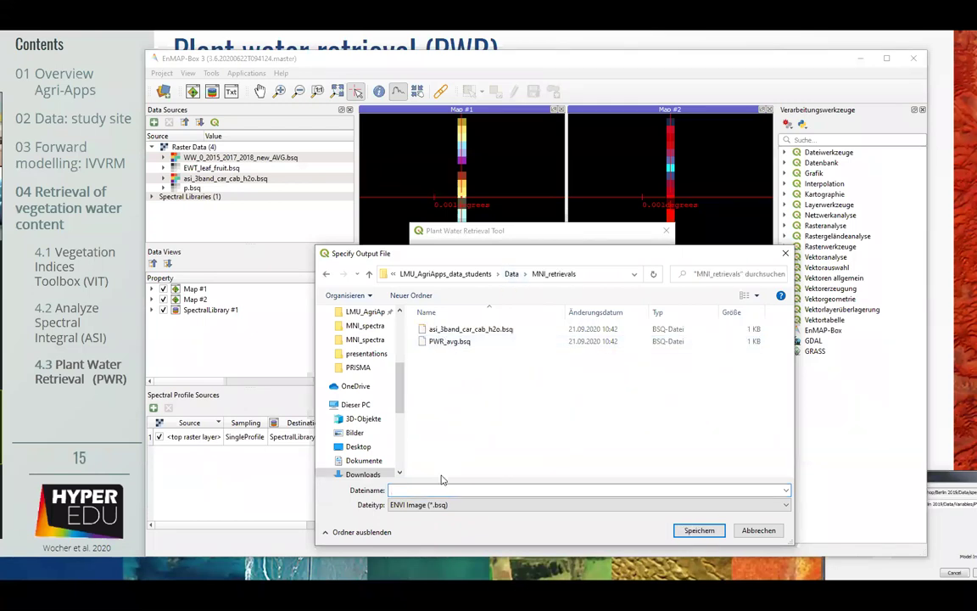
type("P")
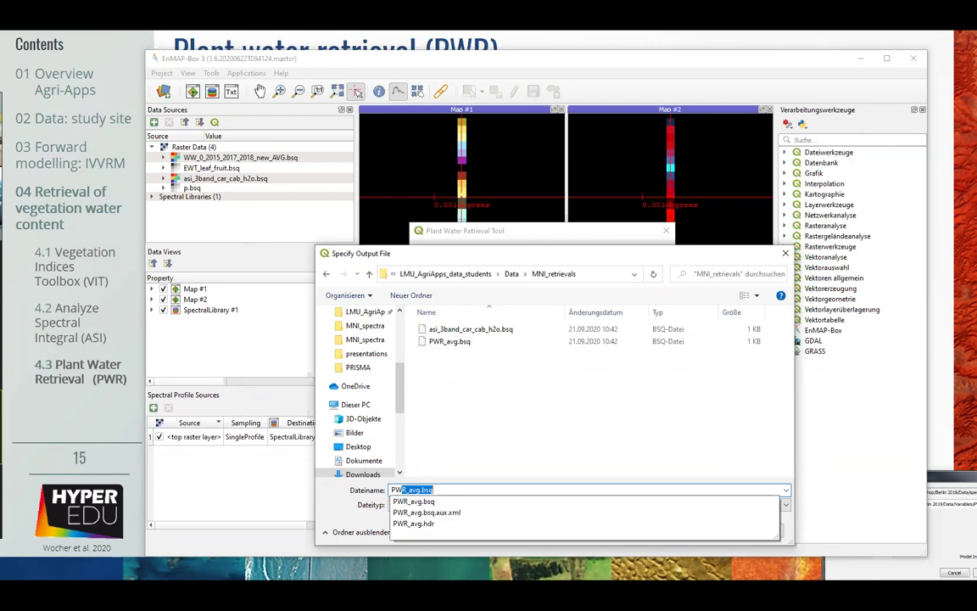
type("WR")
key("BackSpace")
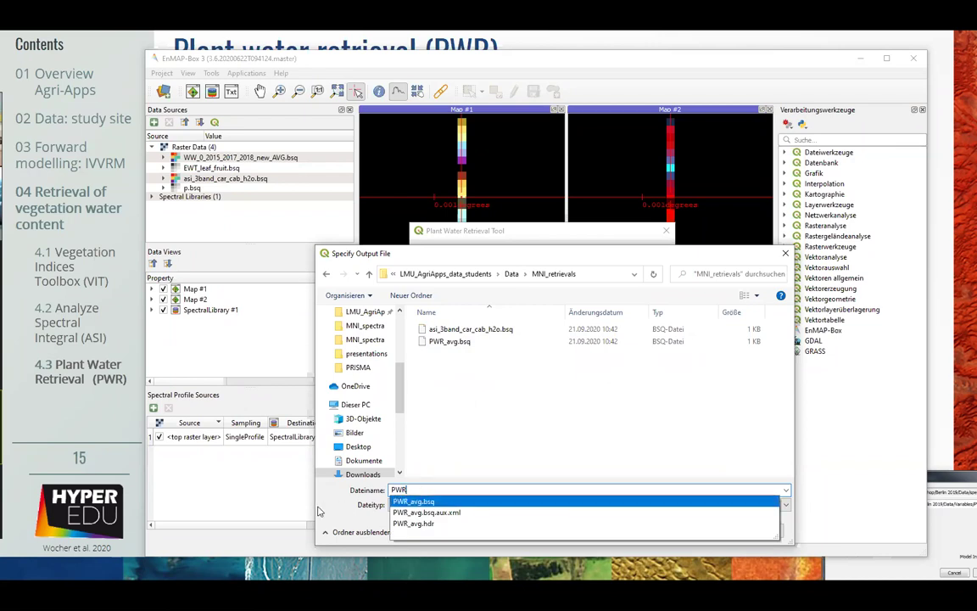
key("Escape")
key("Return")
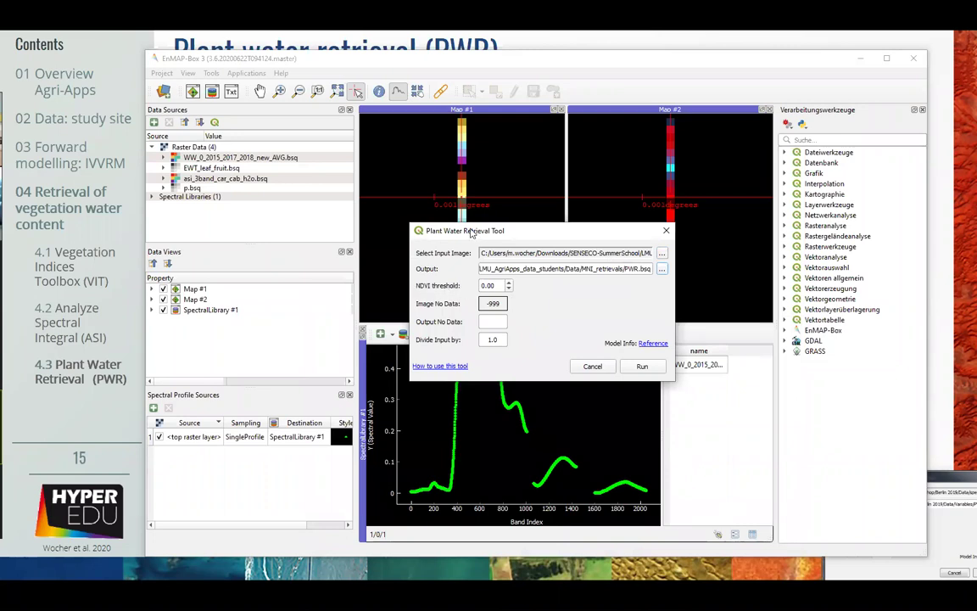
Run the plant water retrieval with an output no-data value of -999, and close the tool when finished
left_click_drag(475, 230, 485, 229)
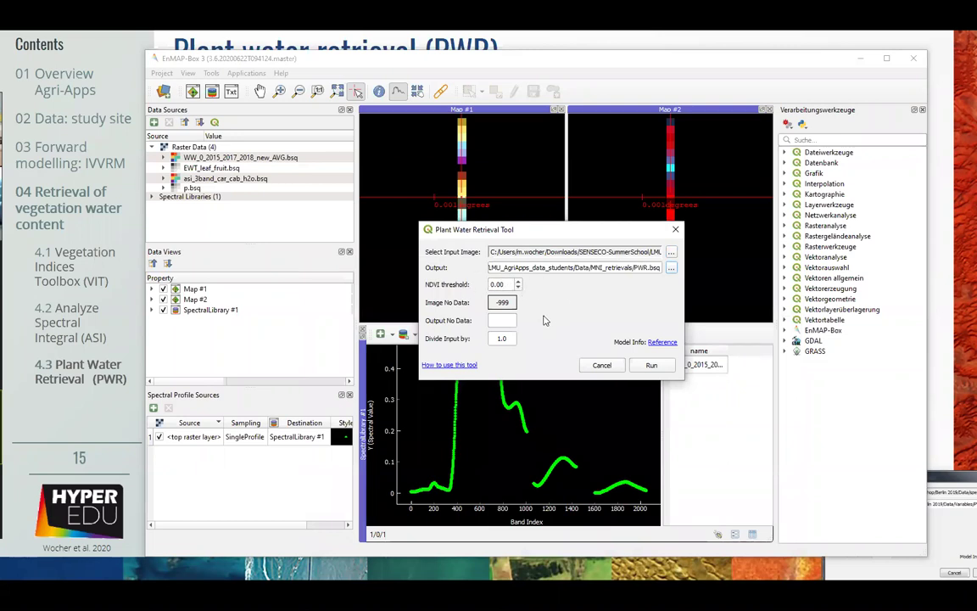
key("Tab")
left_click(651, 366)
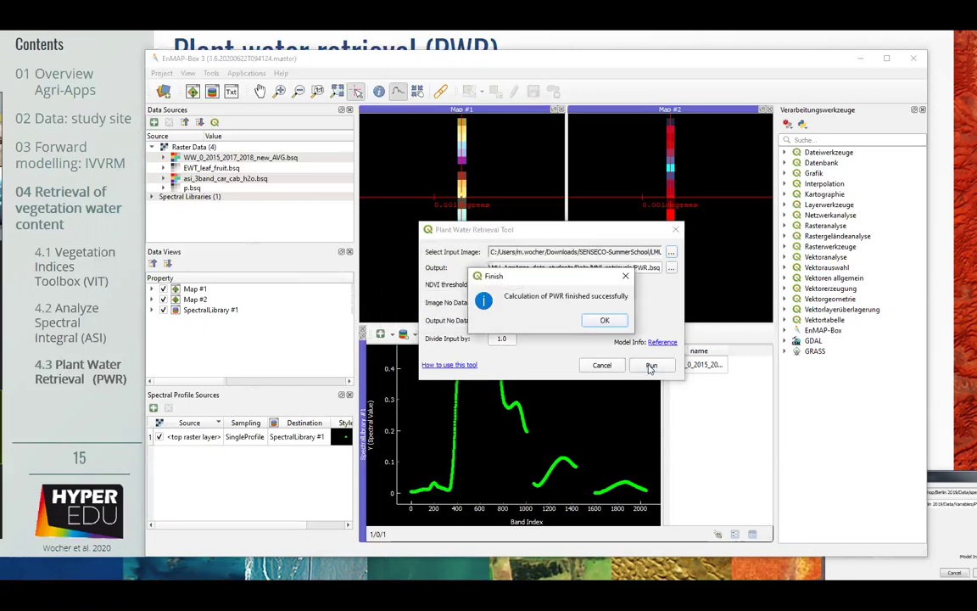
left_click(604, 320)
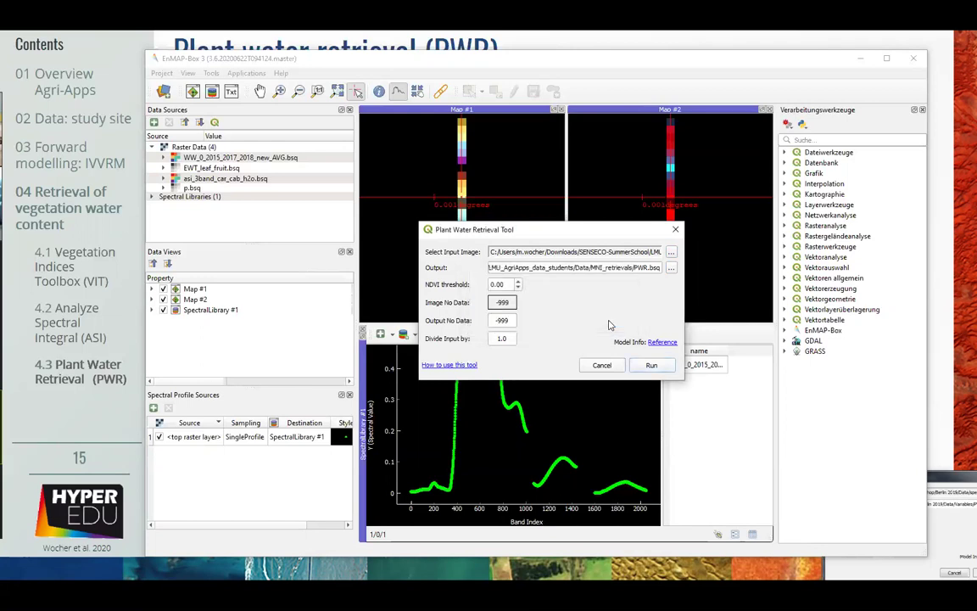
left_click(674, 232)
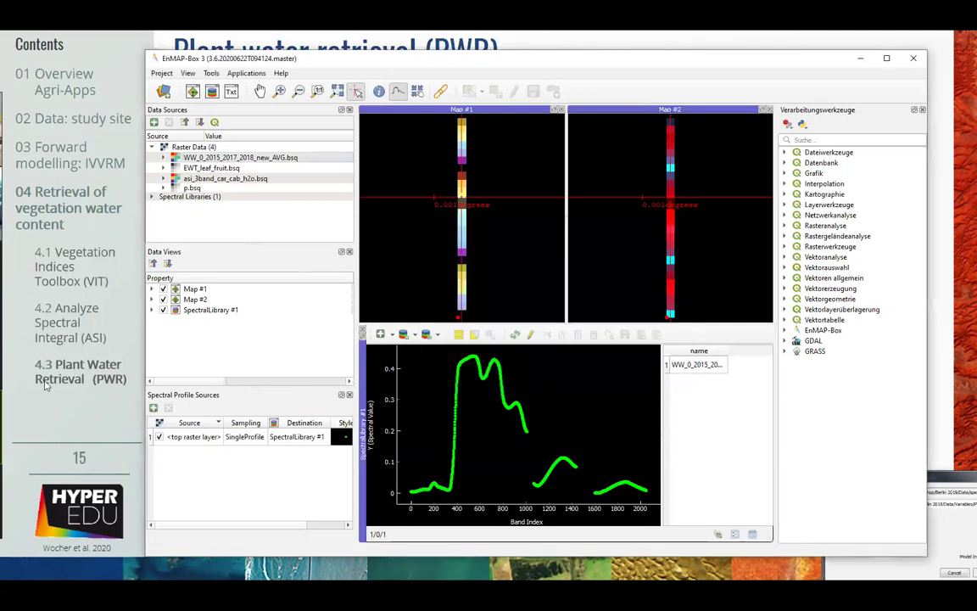
Add PWR.bsq from the MNI_retrievals folder to the EnMAP-Box raster data sources, and minimize the file window
key("alt+Tab")
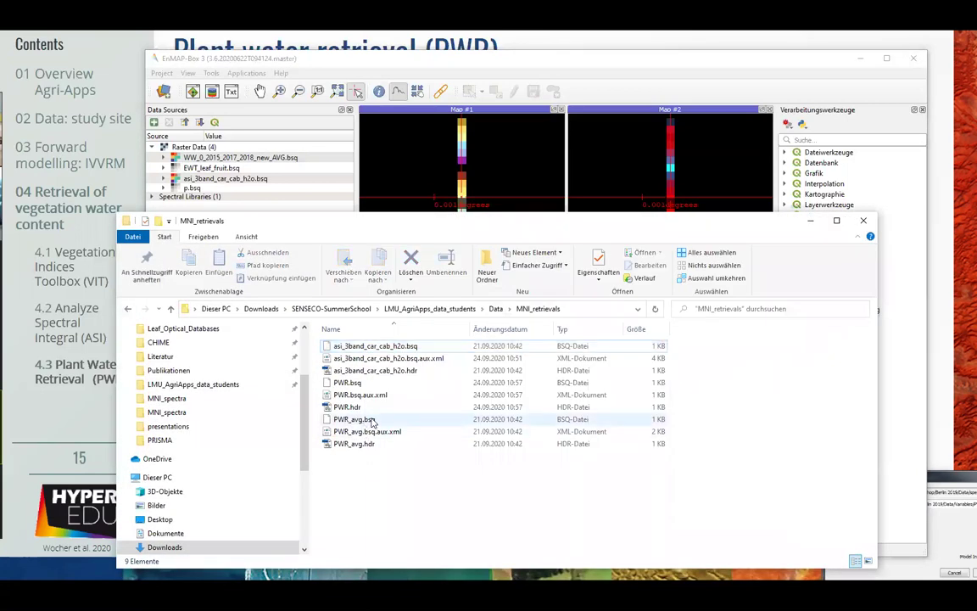
left_click(357, 384)
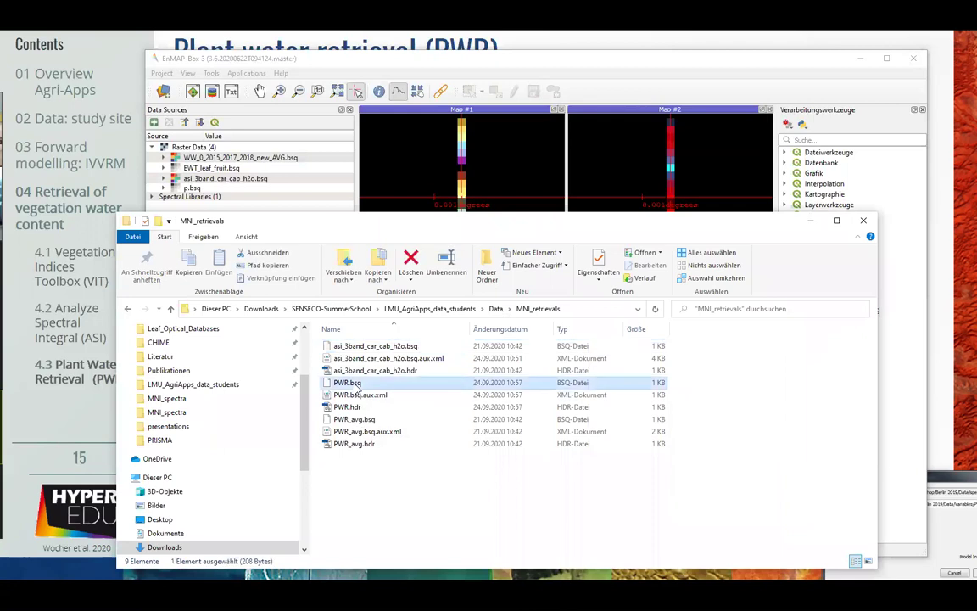
left_click_drag(355, 386, 318, 214)
left_click(810, 221)
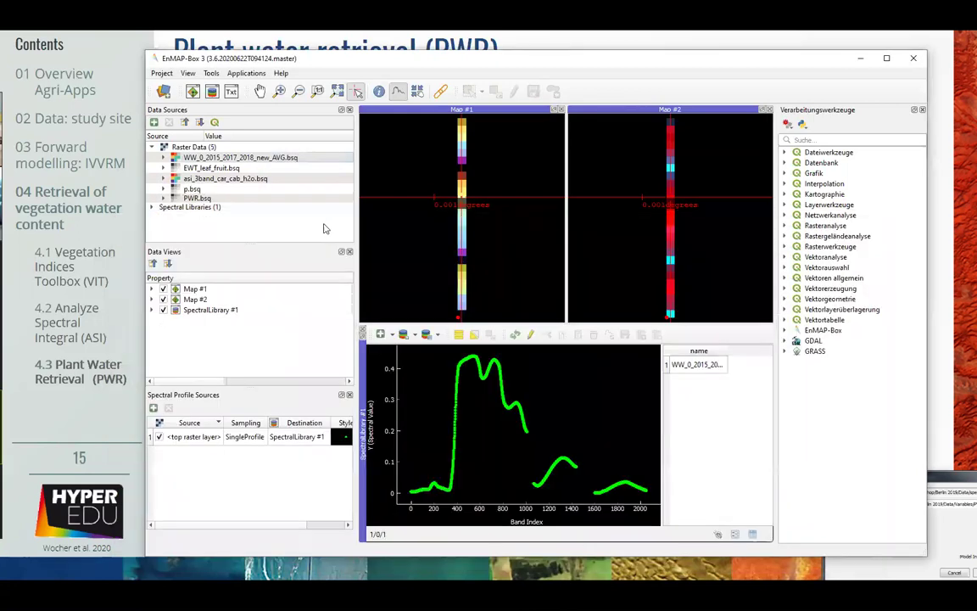
Open a new scatter plot with EWT_leaf_fruit.bsq as Band X and PWR.bsq as Band Y
left_click(207, 197)
left_click(246, 73)
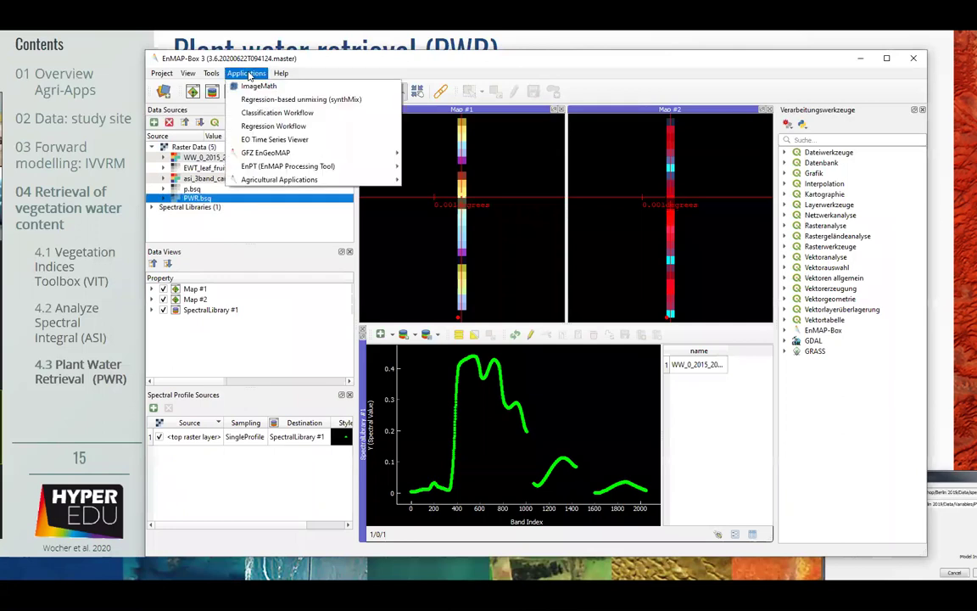
mouse_move(211, 75)
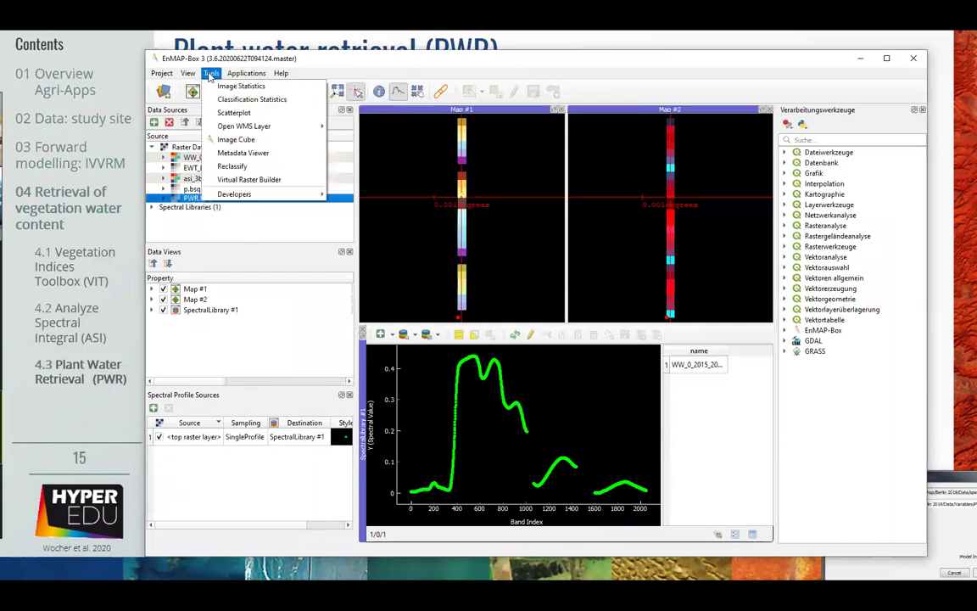
left_click(229, 111)
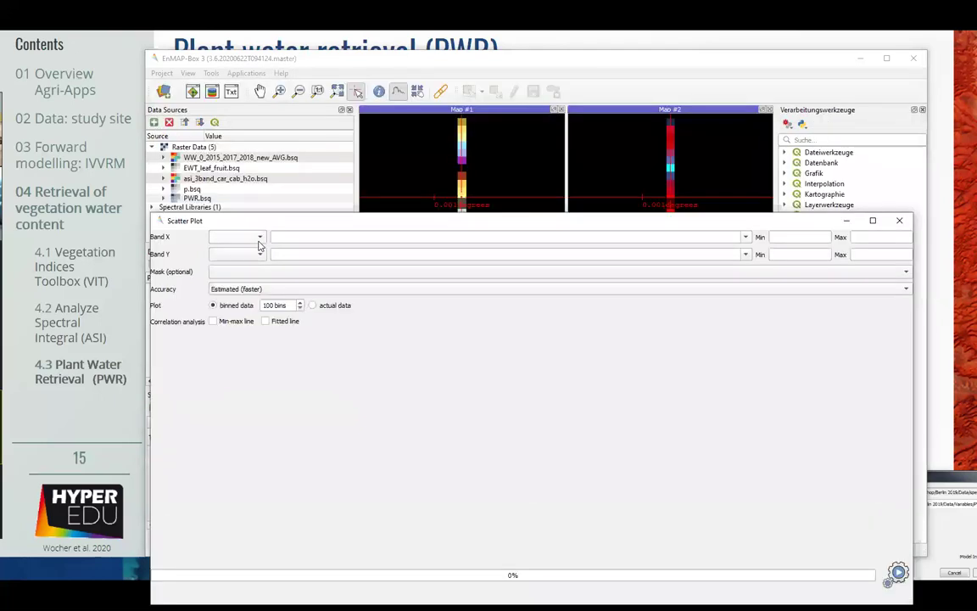
left_click(260, 238)
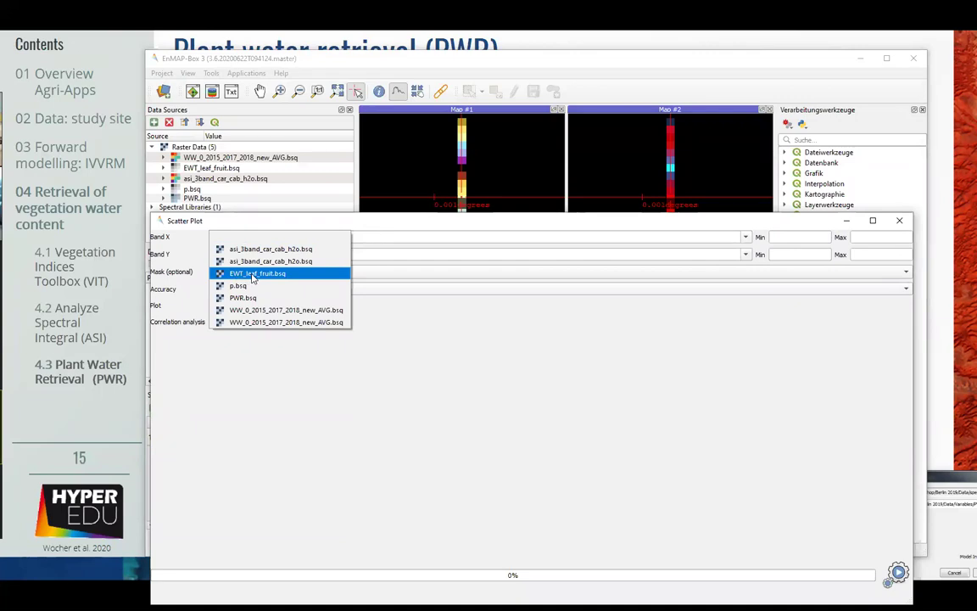
left_click(252, 274)
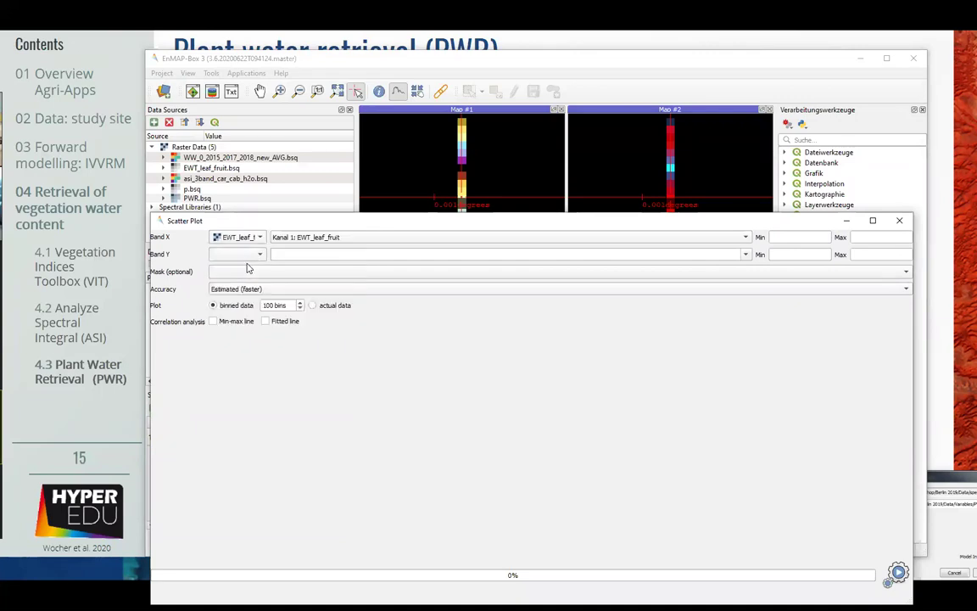
left_click(237, 254)
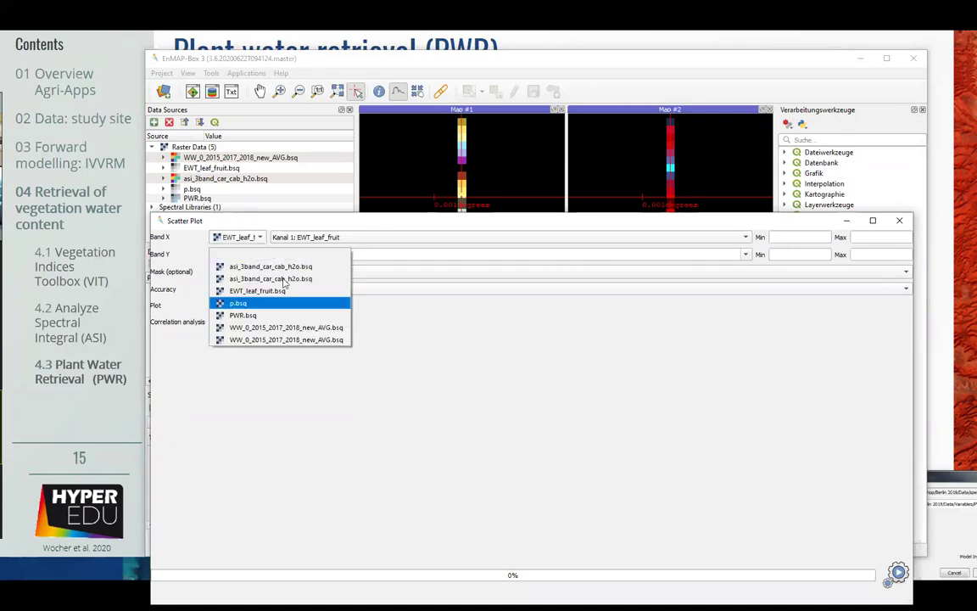
left_click(245, 314)
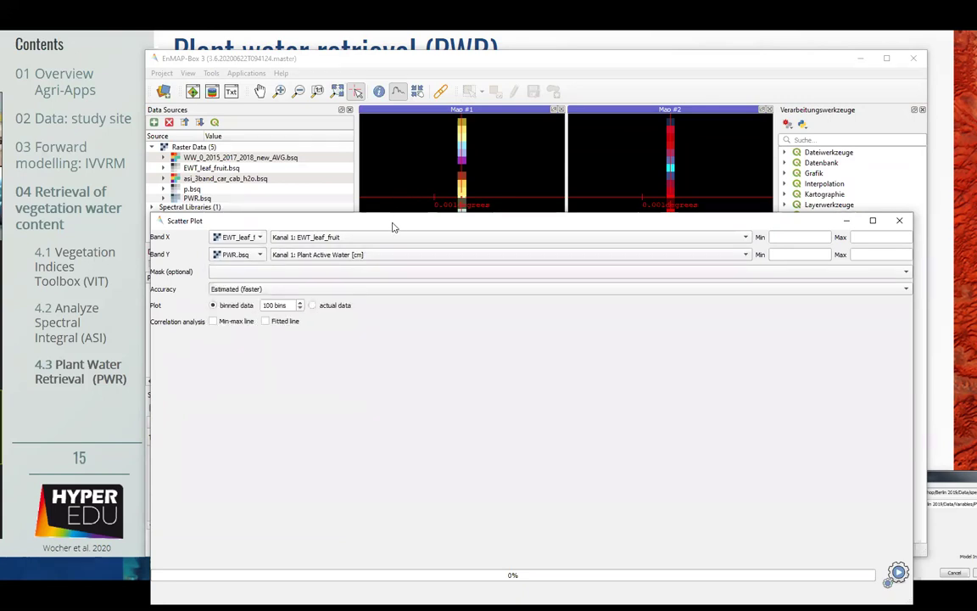
Enable the fitted line and generate the scatter plot of PWR.bsq against EWT_leaf_fruit.bsq
left_click_drag(393, 227, 384, 183)
left_click(256, 277)
left_click(882, 538)
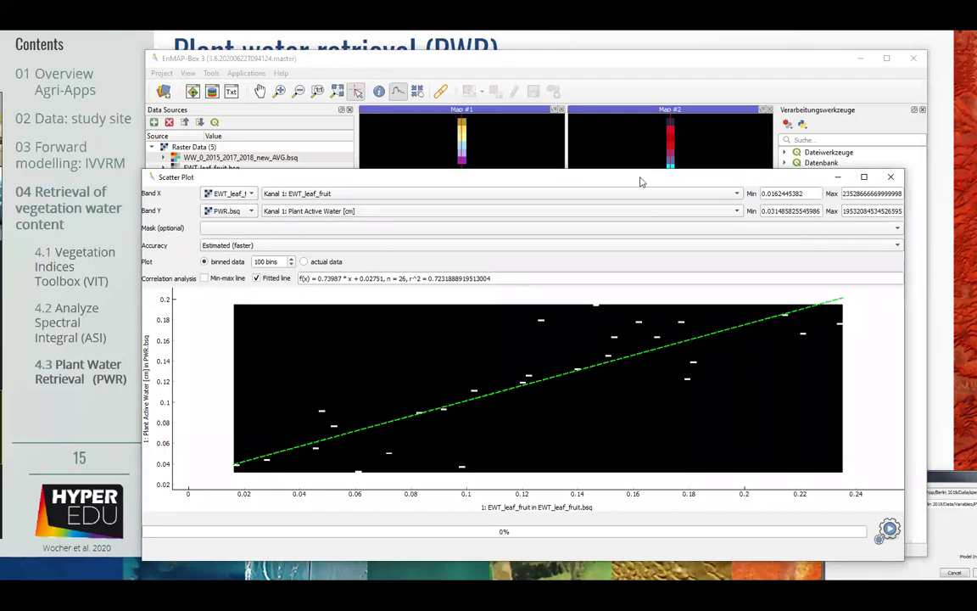
left_click_drag(641, 181, 661, 182)
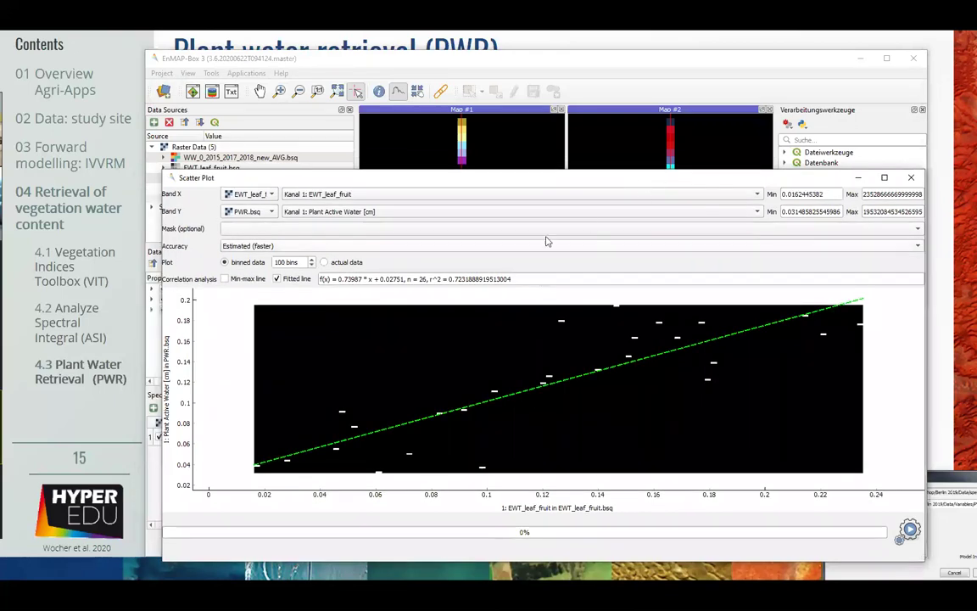
Examine the fitted-line equation, r^2 value and input rasters of the PWR versus EWT_leaf_fruit scatter plot
double_click(459, 280)
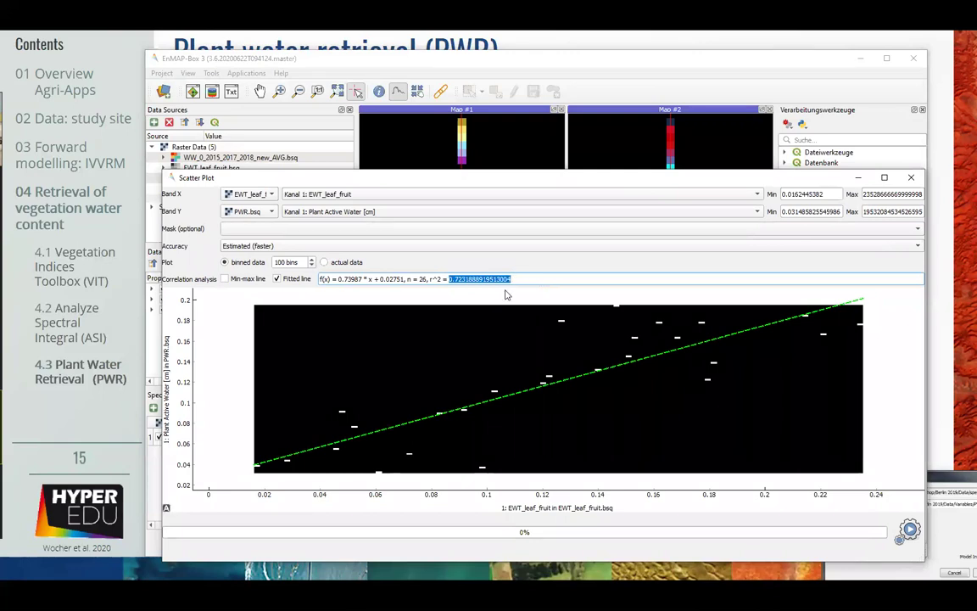
left_click(428, 279)
left_click_drag(461, 279, 463, 279)
left_click(480, 298)
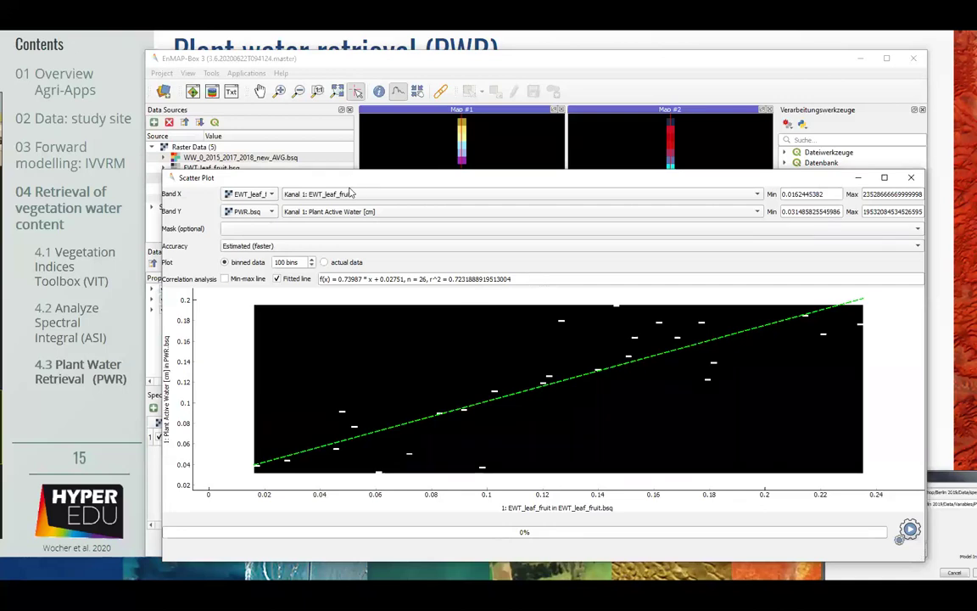
left_click_drag(318, 176, 310, 200)
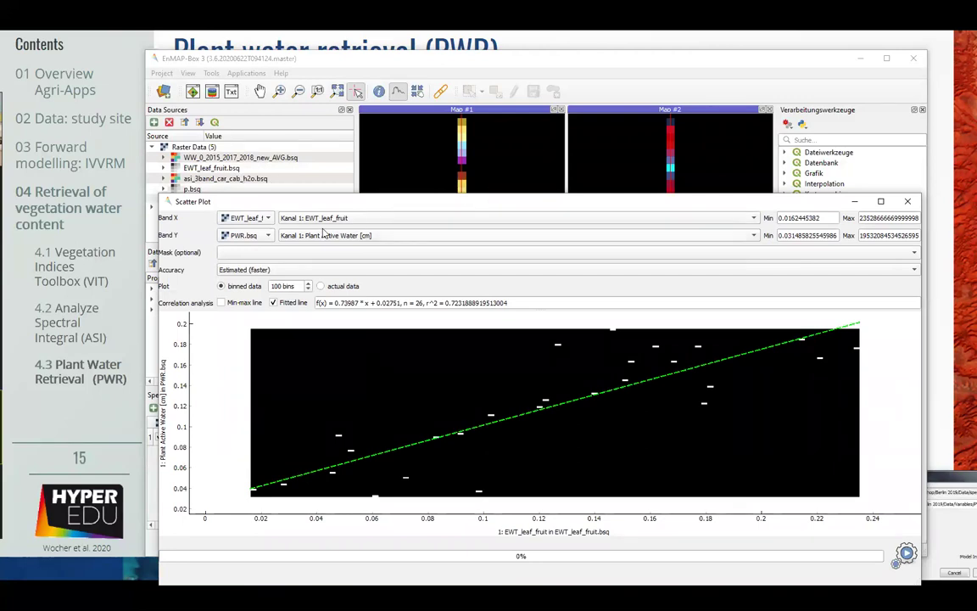
left_click(267, 218)
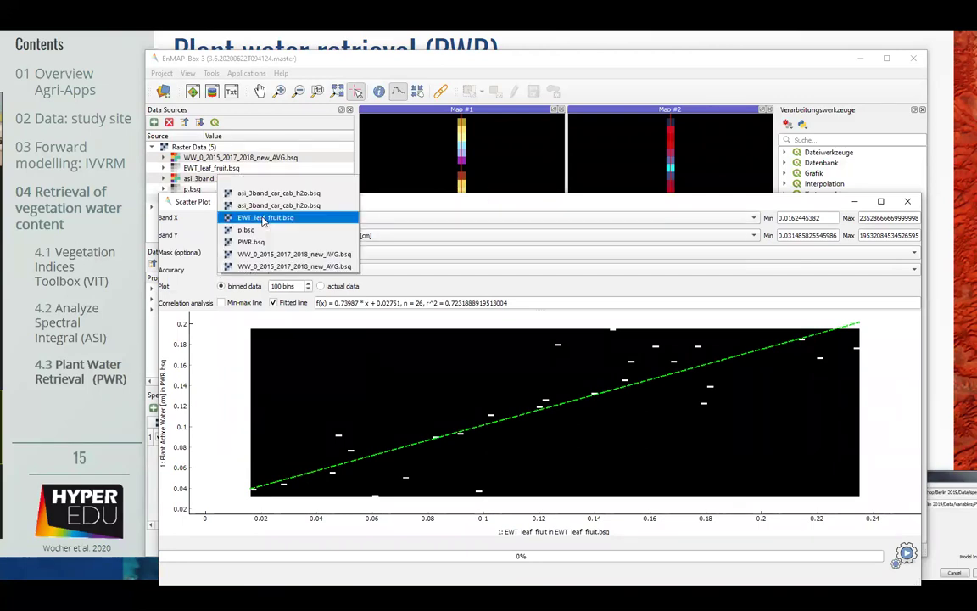
left_click(462, 209)
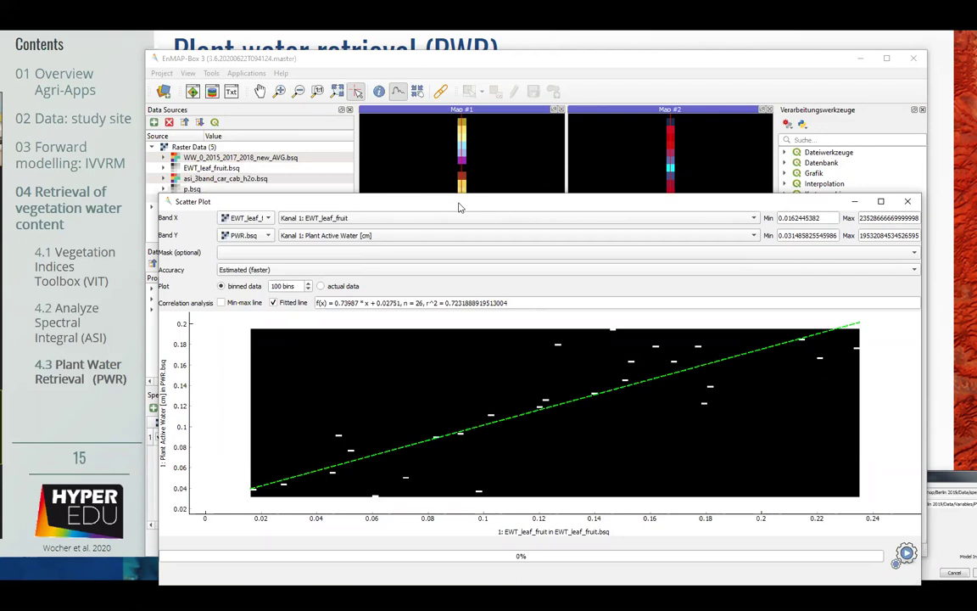
left_click_drag(458, 207, 448, 189)
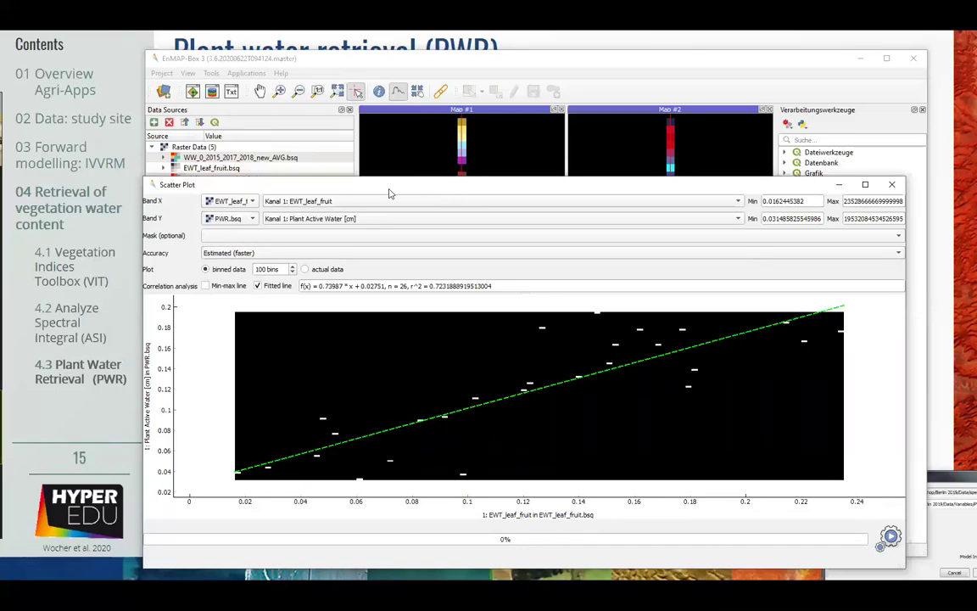
left_click_drag(390, 193, 385, 201)
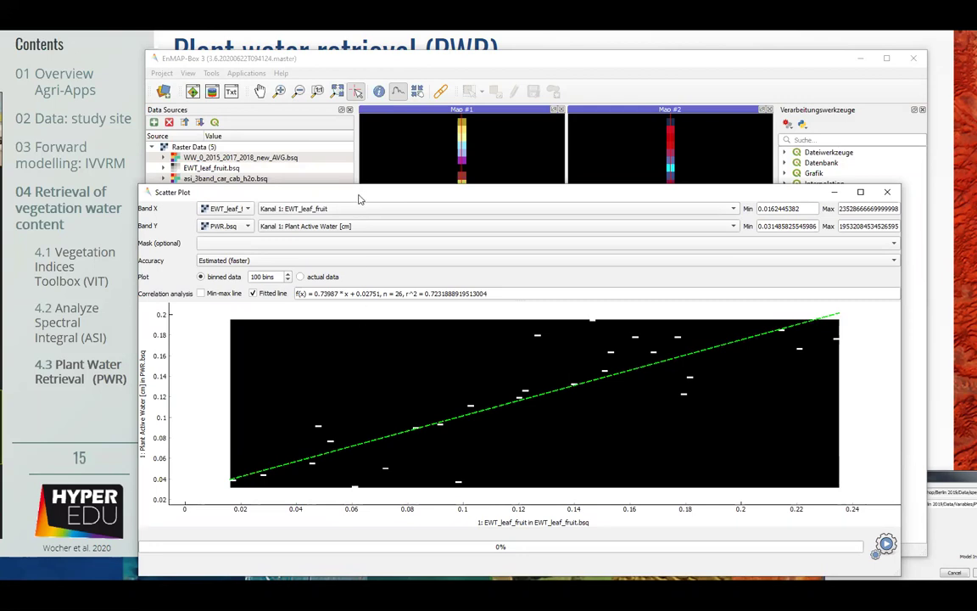
left_click_drag(360, 198, 352, 197)
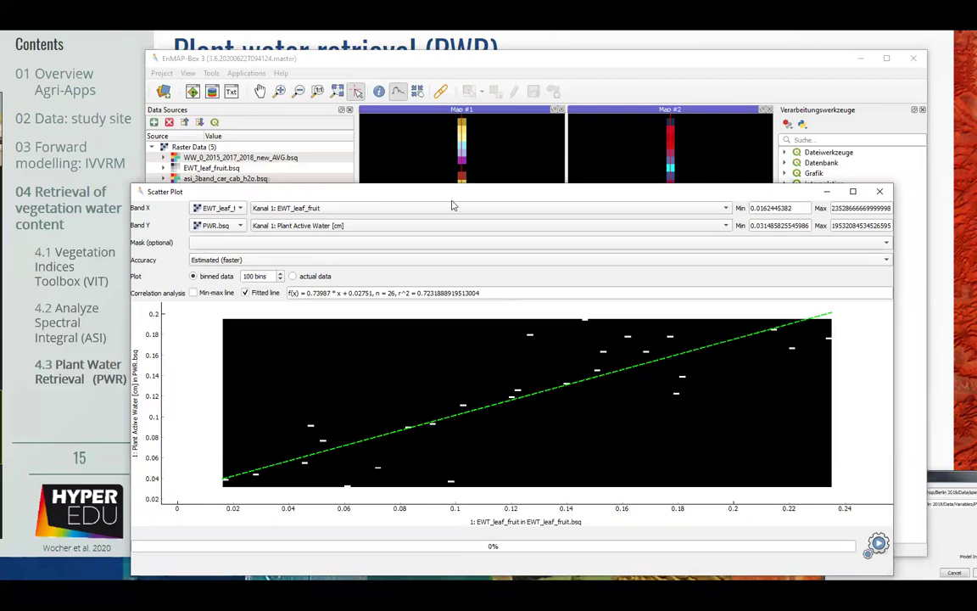
Add EWT_leaf.bsq from the MNI_Variables folder to the EnMAP-Box raster data sources, and minimize the existing scatter plot
left_click(359, 65)
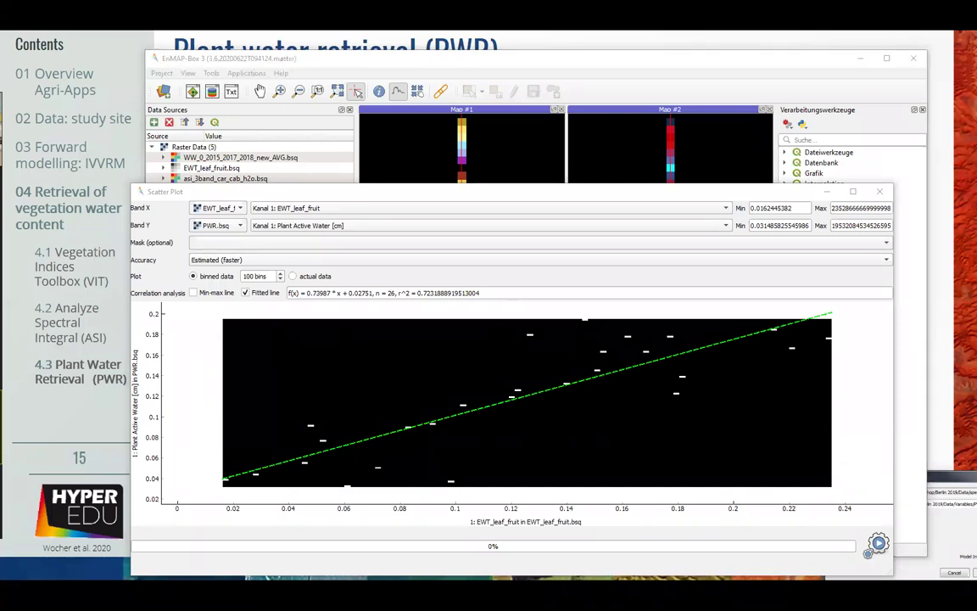
key("alt+Tab")
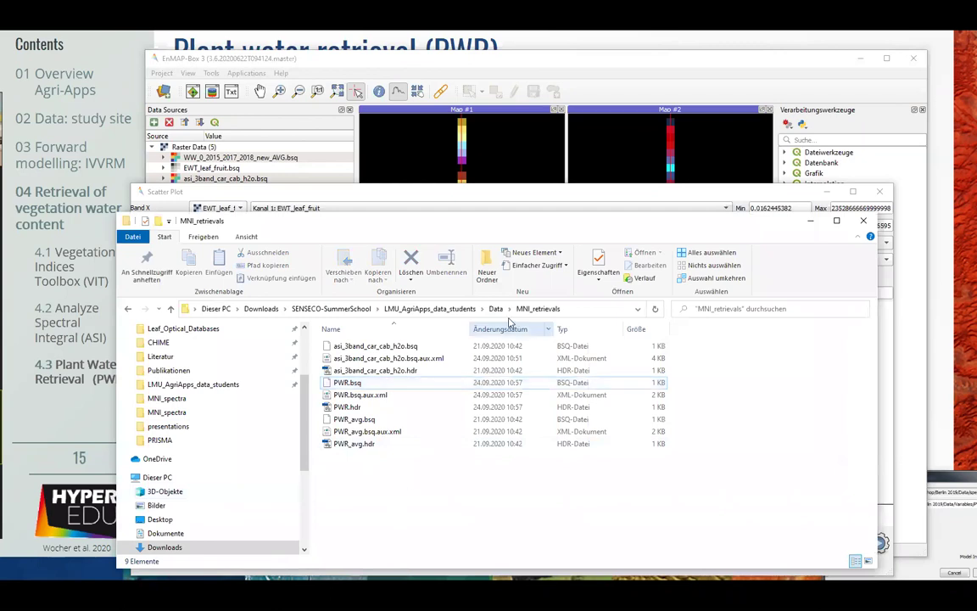
left_click(495, 309)
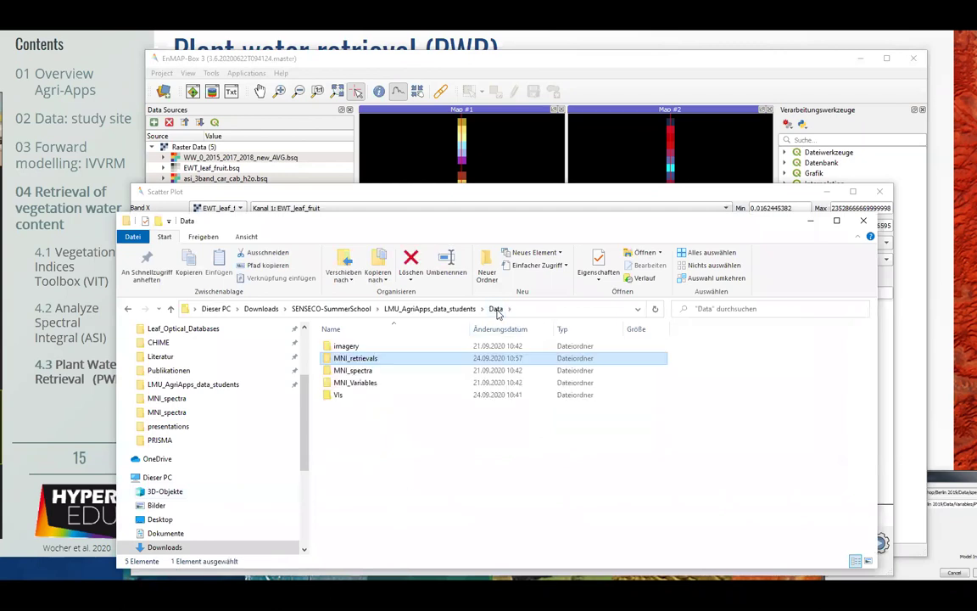
double_click(355, 383)
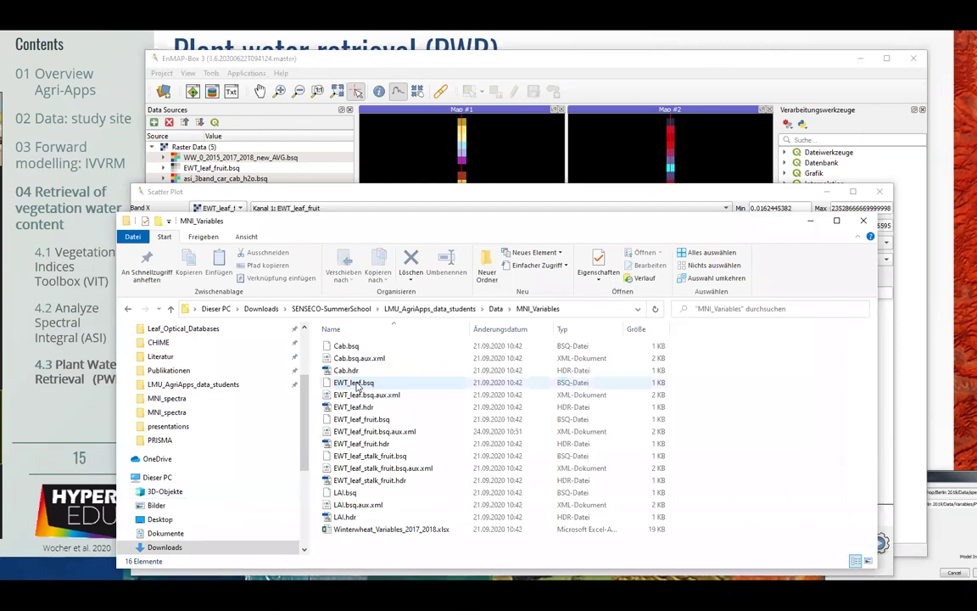
left_click(354, 383)
left_click_drag(354, 383, 302, 132)
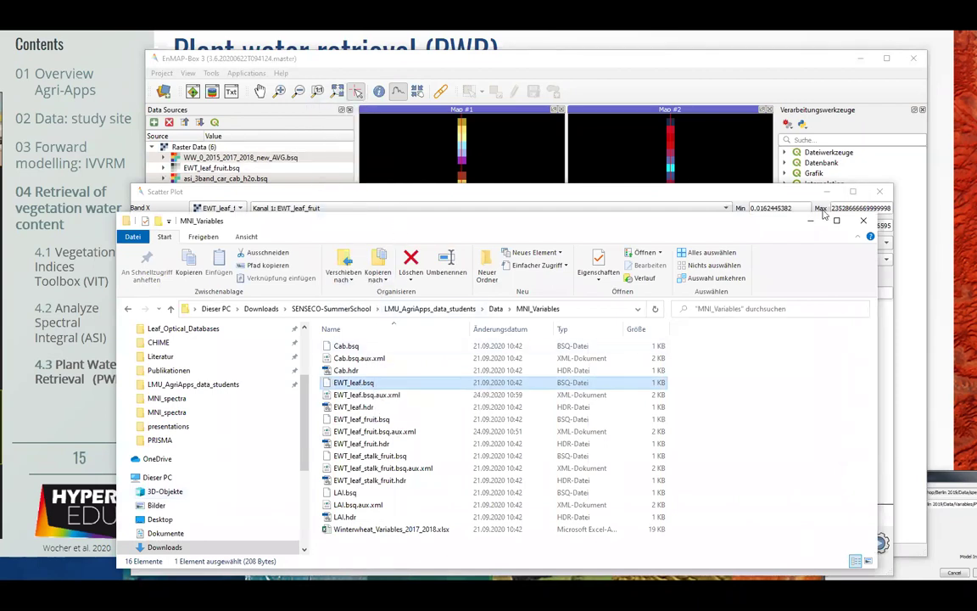
left_click(729, 197)
left_click(827, 191)
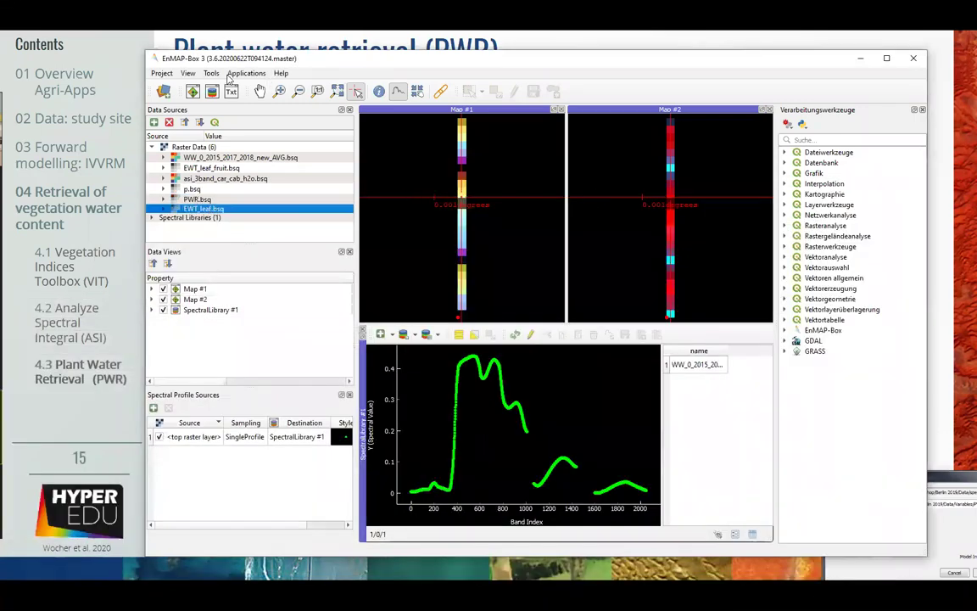
Open another scatter plot with EWT_leaf.bsq as Band X and PWR.bsq as Band Y
left_click(209, 73)
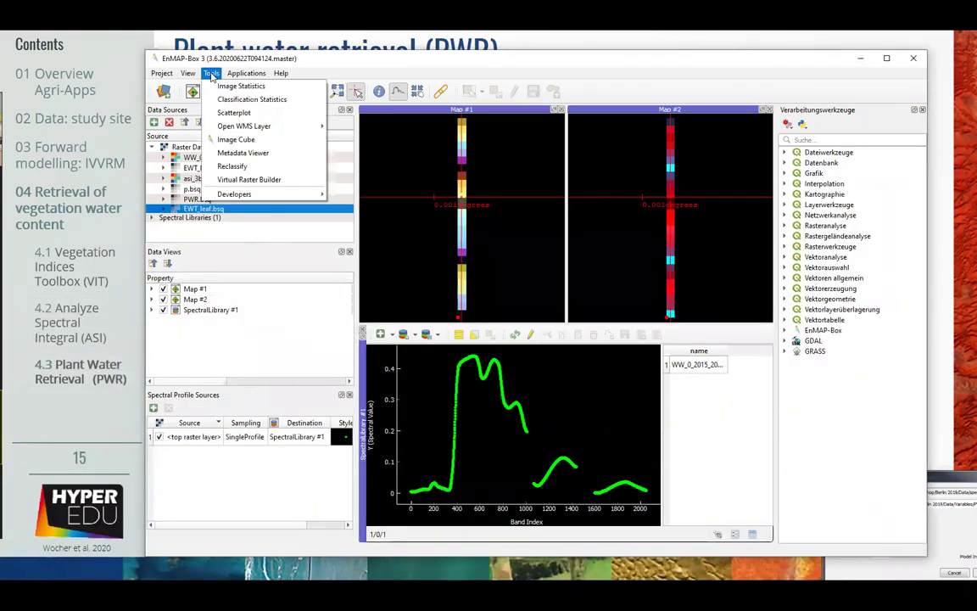
left_click(234, 113)
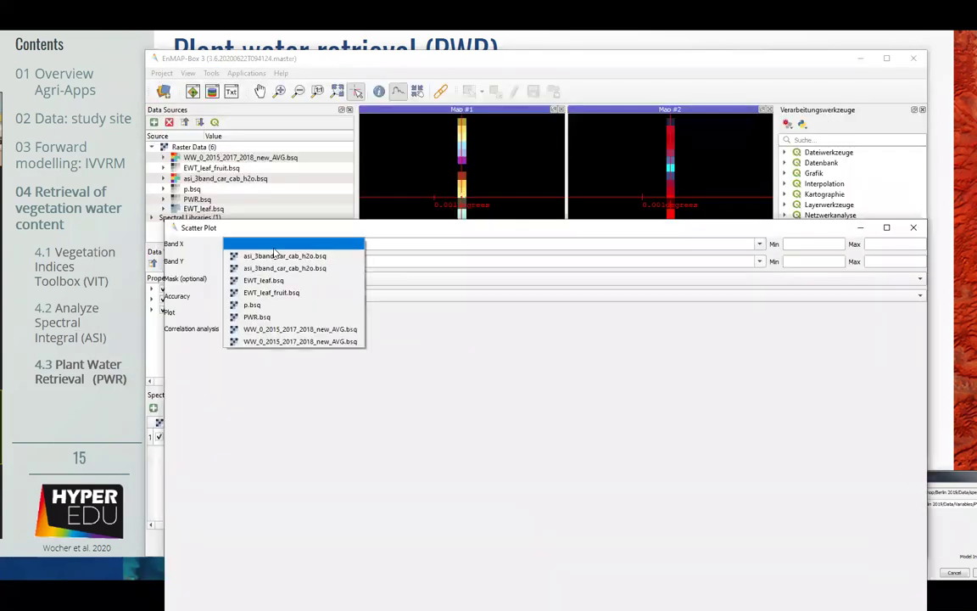
left_click(250, 243)
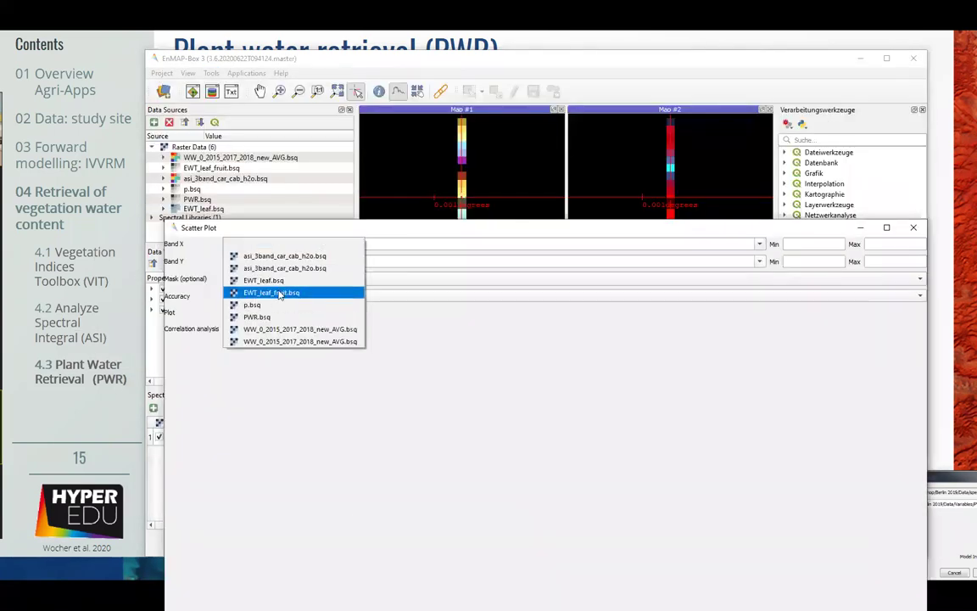
left_click(273, 280)
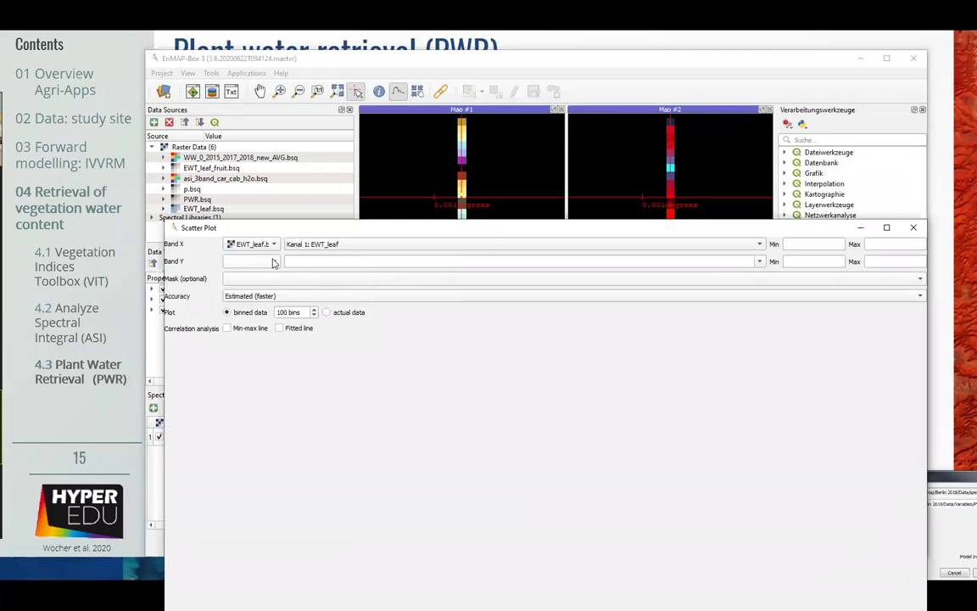
left_click(273, 263)
left_click(259, 335)
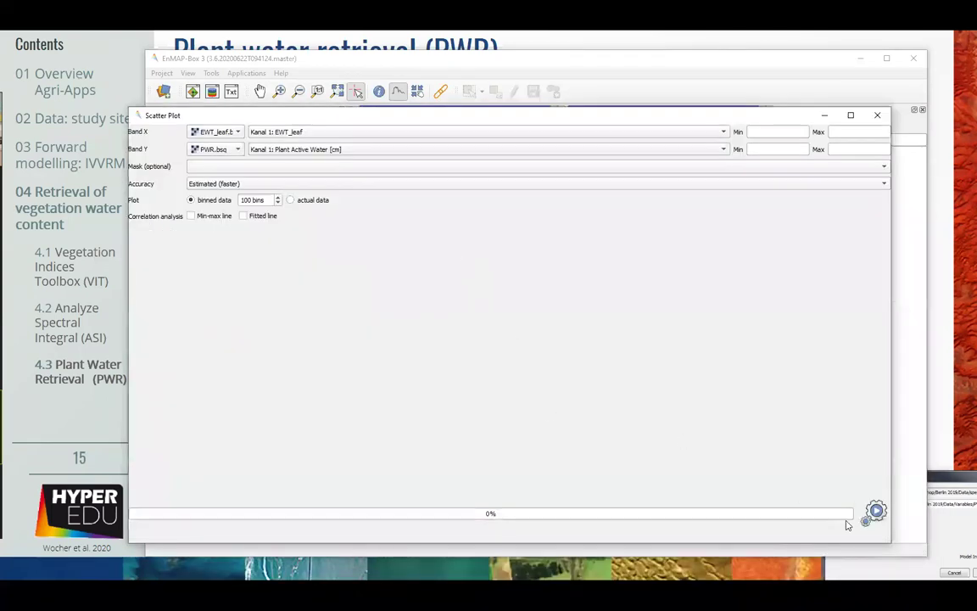
Plot PWR.bsq against EWT_leaf.bsq with a fitted line and inspect how the points scatter around it
left_click(243, 215)
left_click(874, 511)
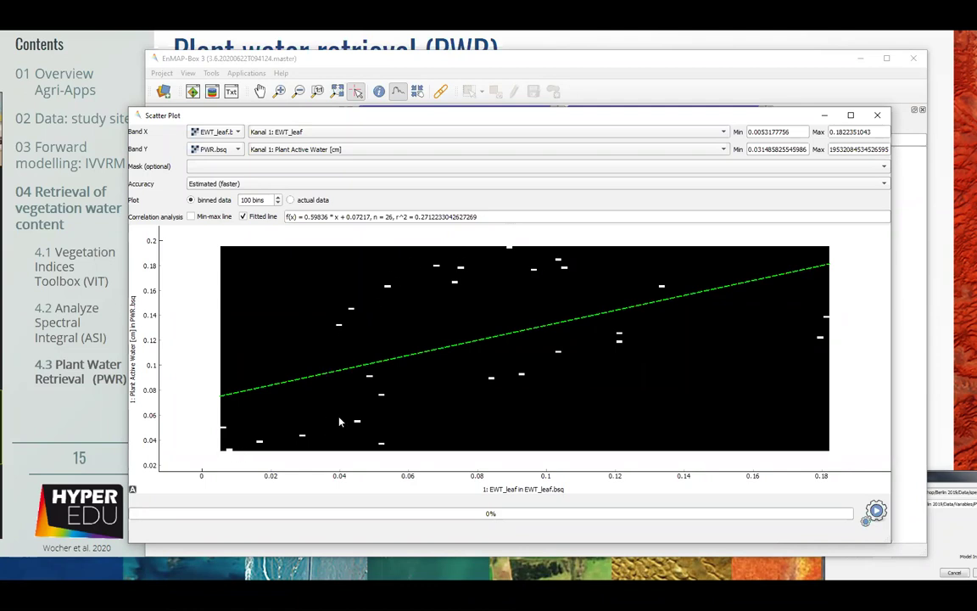
right_click(638, 336)
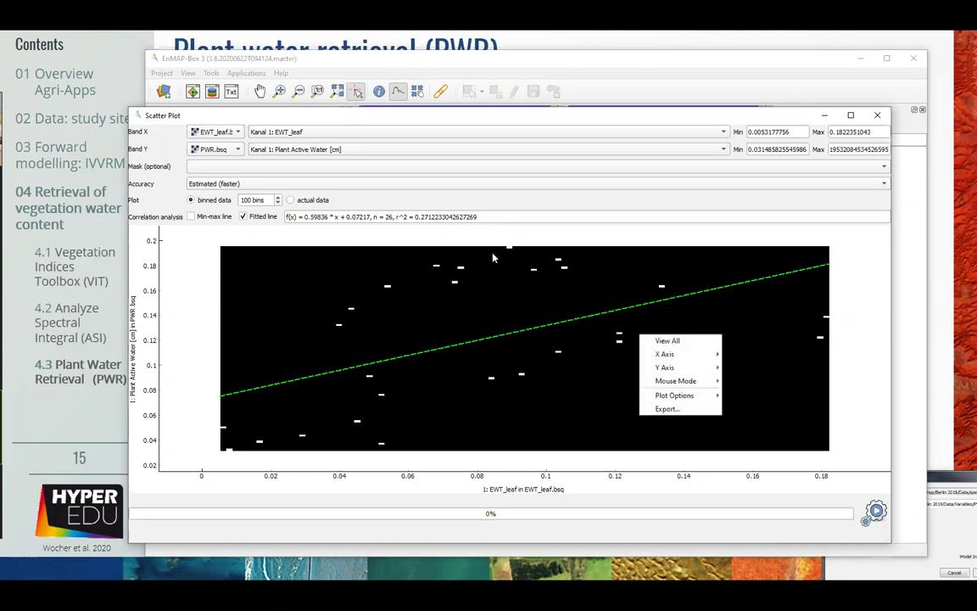
left_click(305, 315)
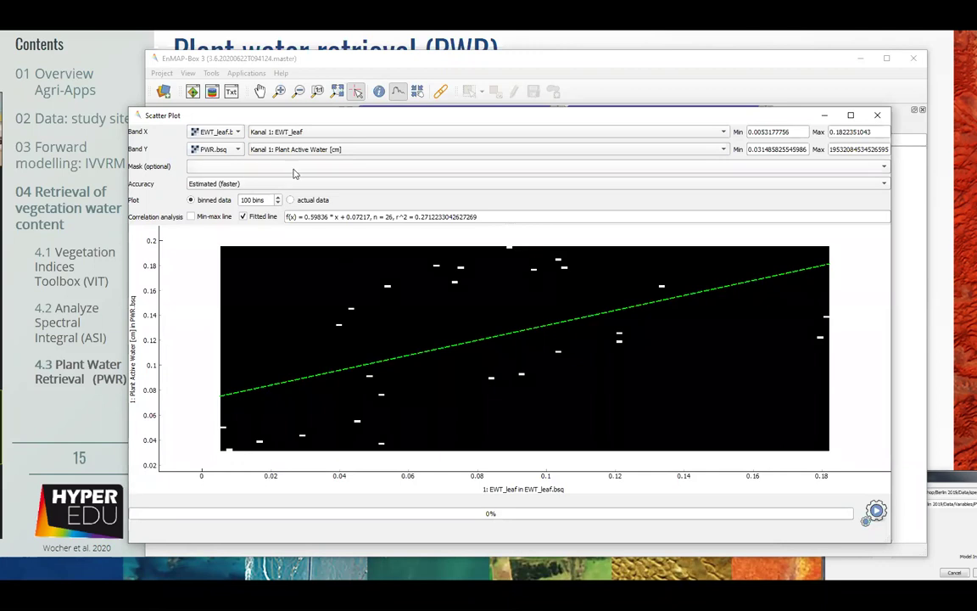
Change Band X to EWT_leaf_fruit.bsq and regenerate the scatter plot against PWR.bsq
left_click(237, 133)
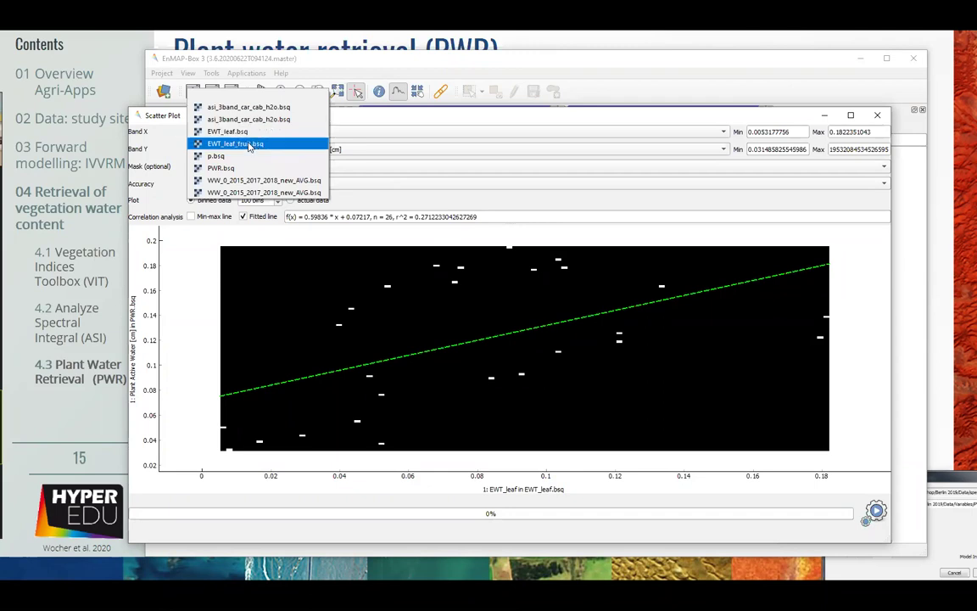
left_click(249, 146)
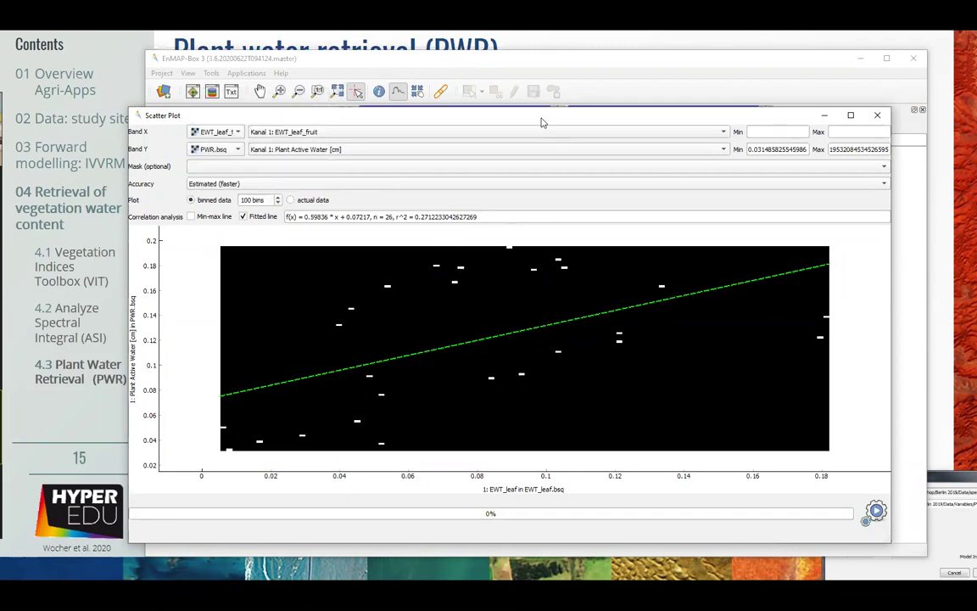
left_click_drag(536, 118, 523, 105)
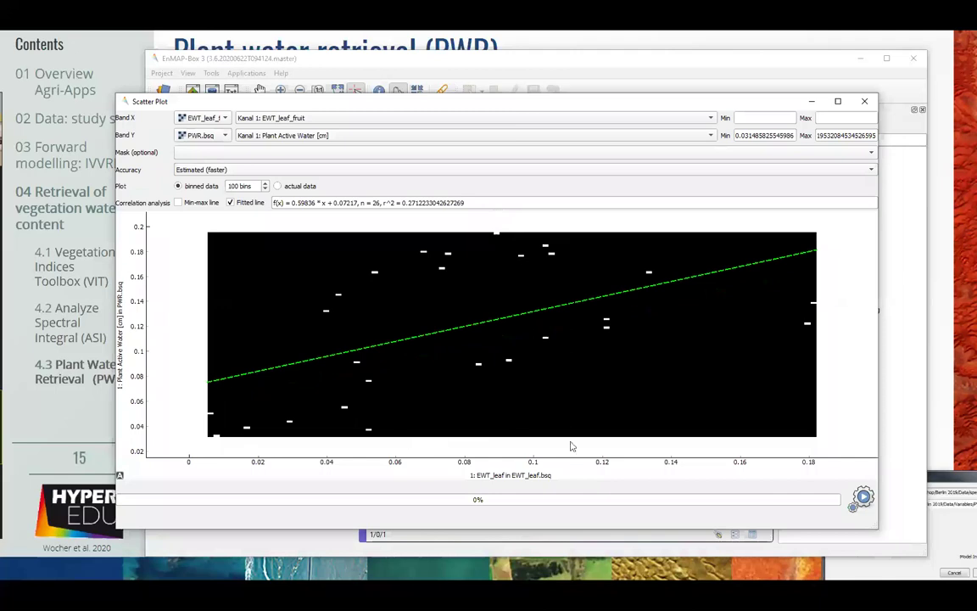
left_click(862, 498)
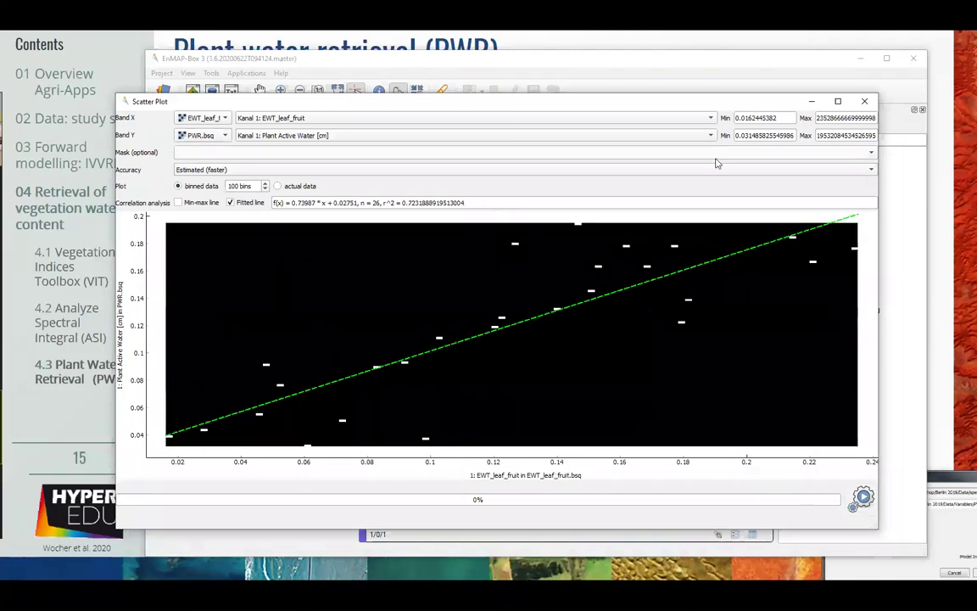
Minimize the scatter plot of PWR.bsq against EWT_leaf_fruit.bsq to bring back the main map and spectral library view
left_click_drag(670, 99, 657, 101)
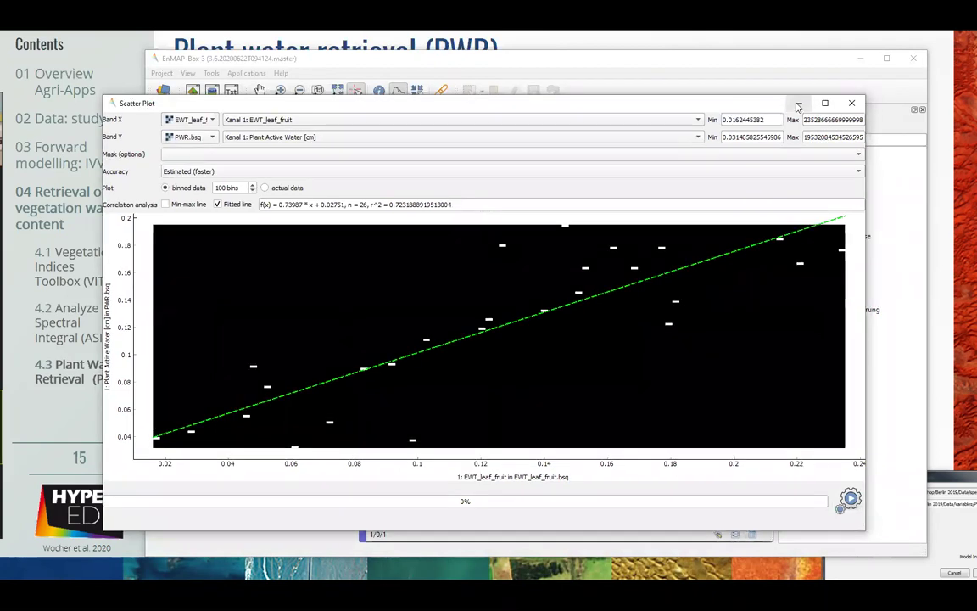
left_click(798, 104)
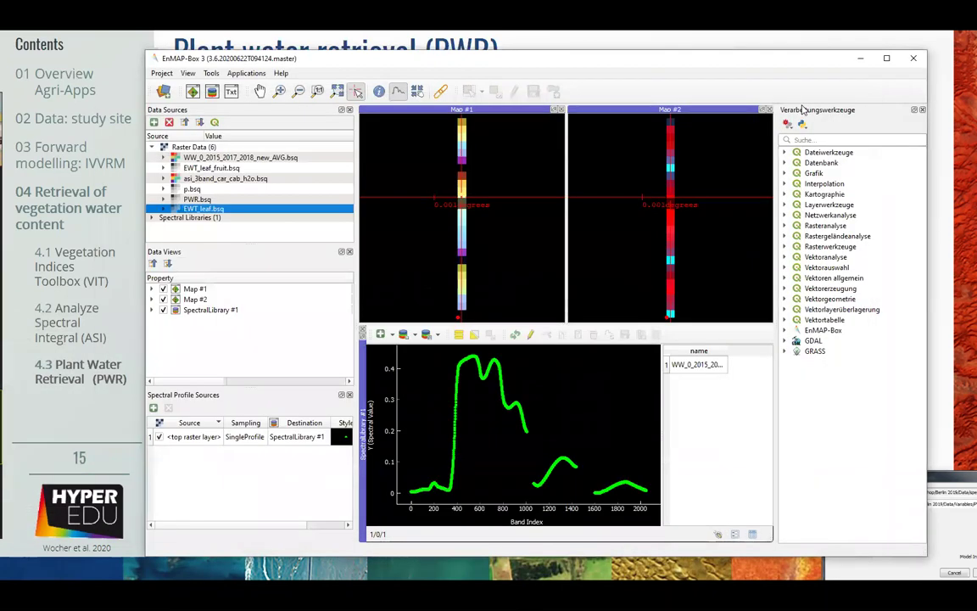
left_click_drag(781, 66, 718, 64)
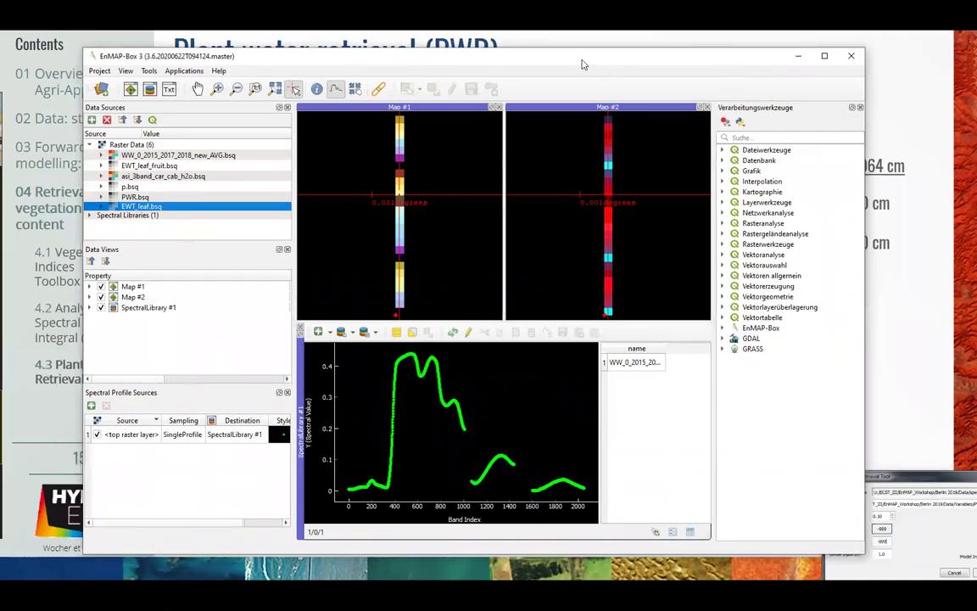
left_click_drag(523, 58, 540, 55)
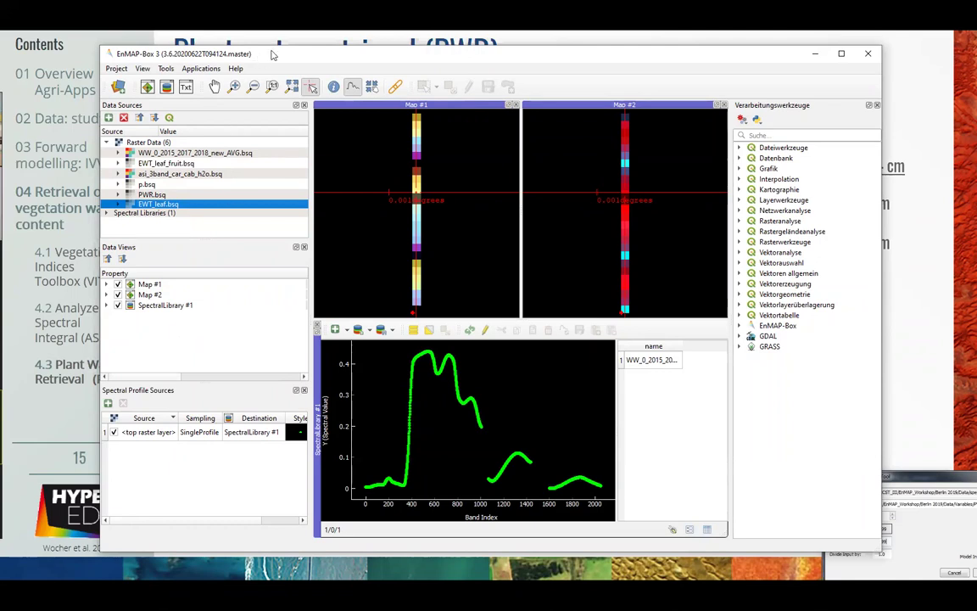
left_click_drag(269, 54, 281, 54)
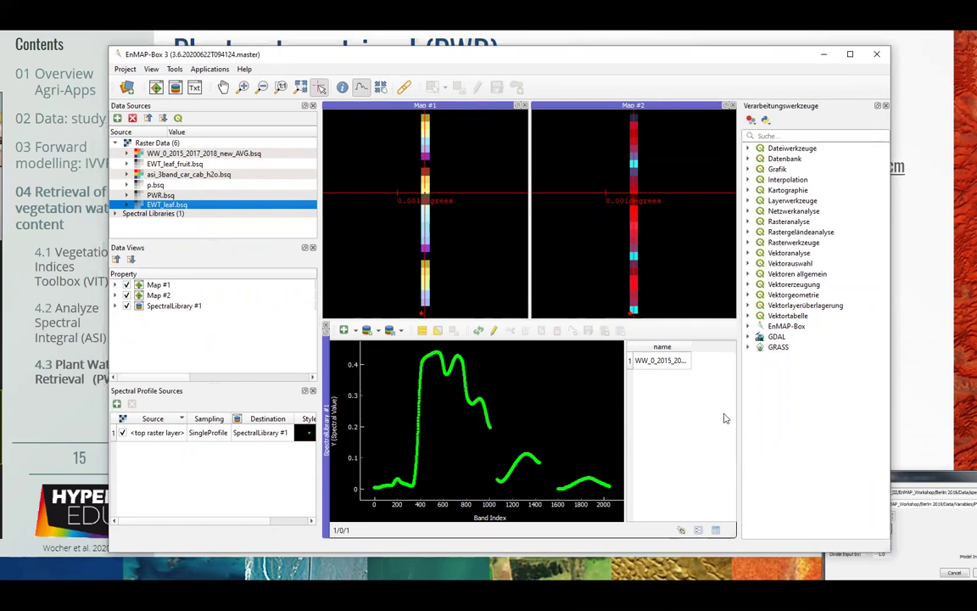
left_click(226, 228)
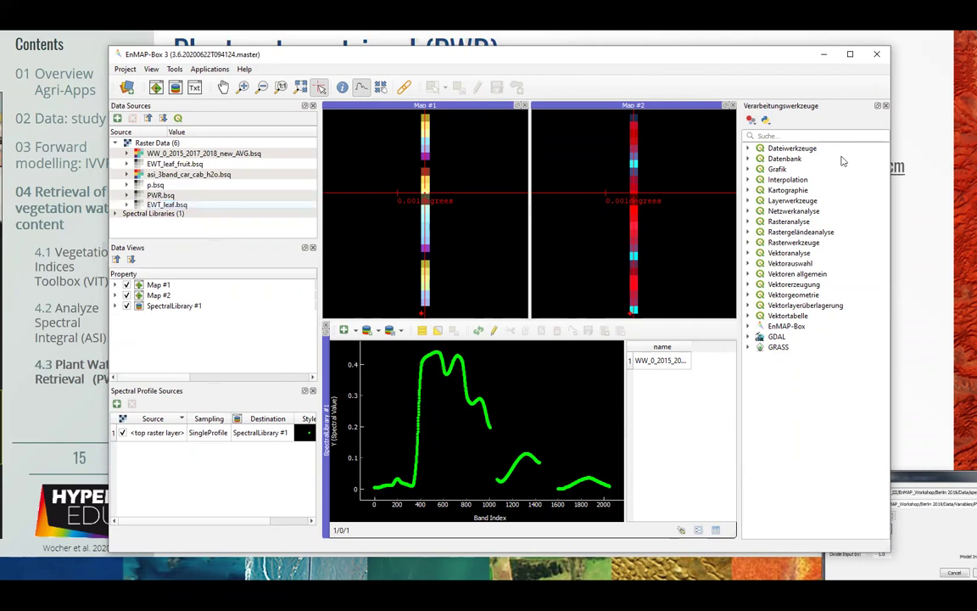